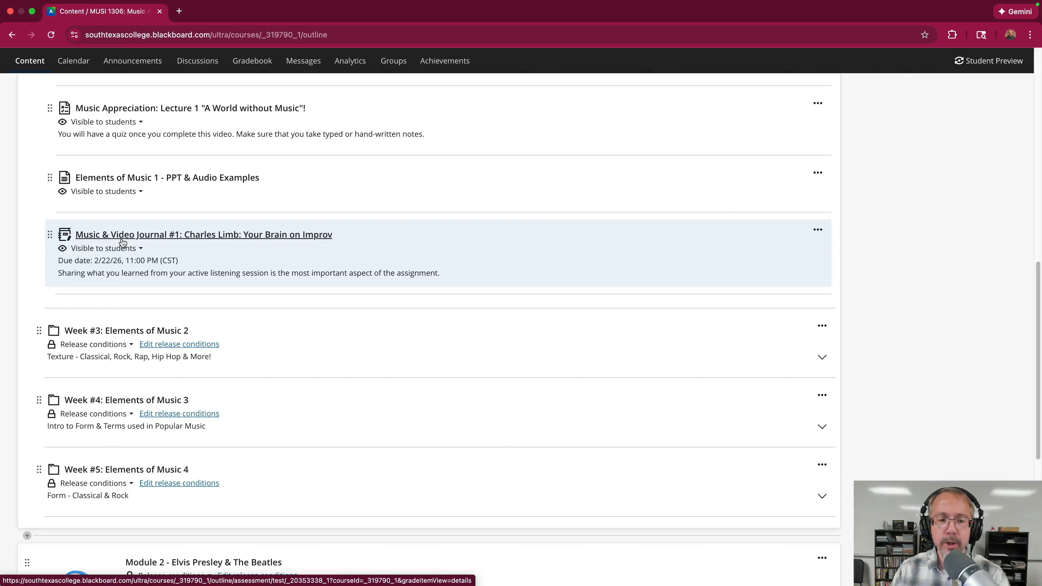
Step: Open the Music & Video Journal #1 assignment in Week #2 and read its instructions and submission options
scroll(123, 244, up, 1)
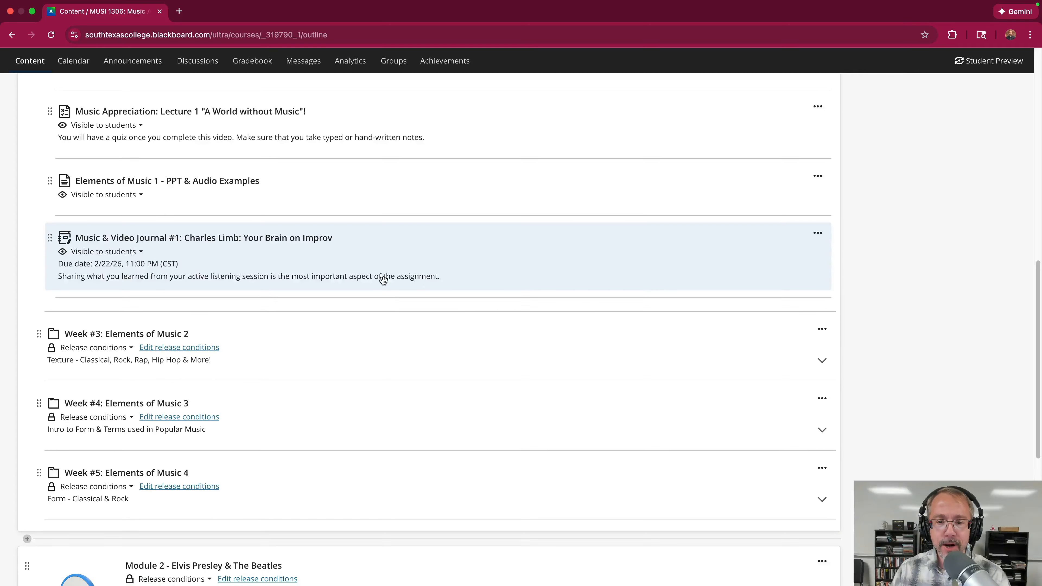
scroll(256, 279, up, 1)
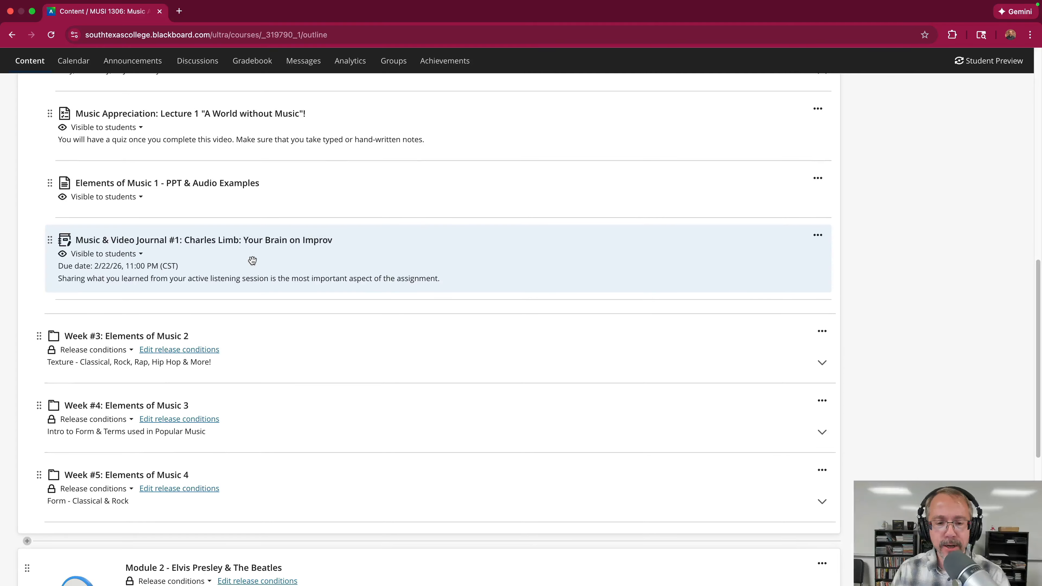
click(272, 241)
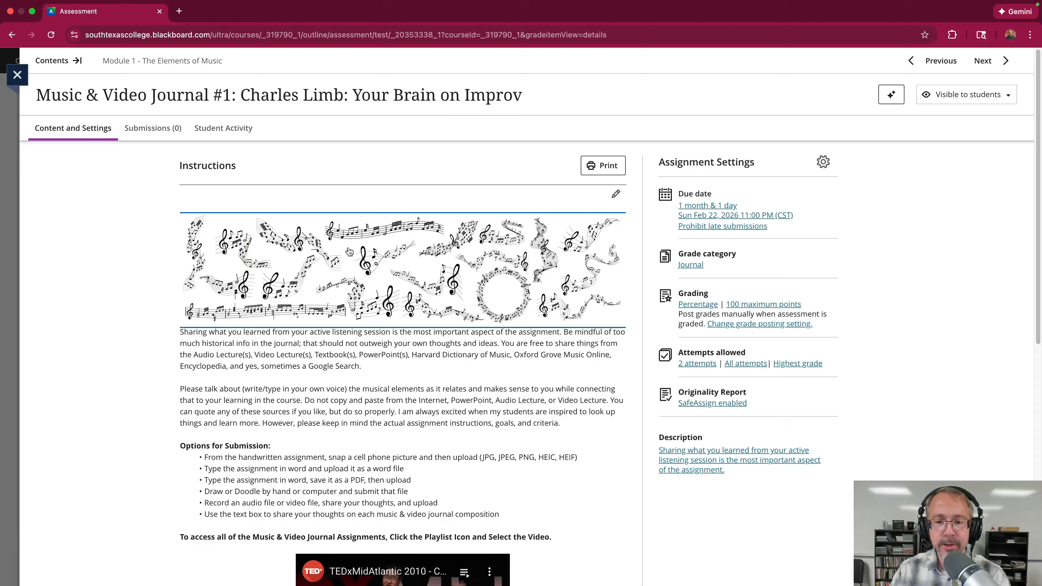
scroll(222, 198, down, 5)
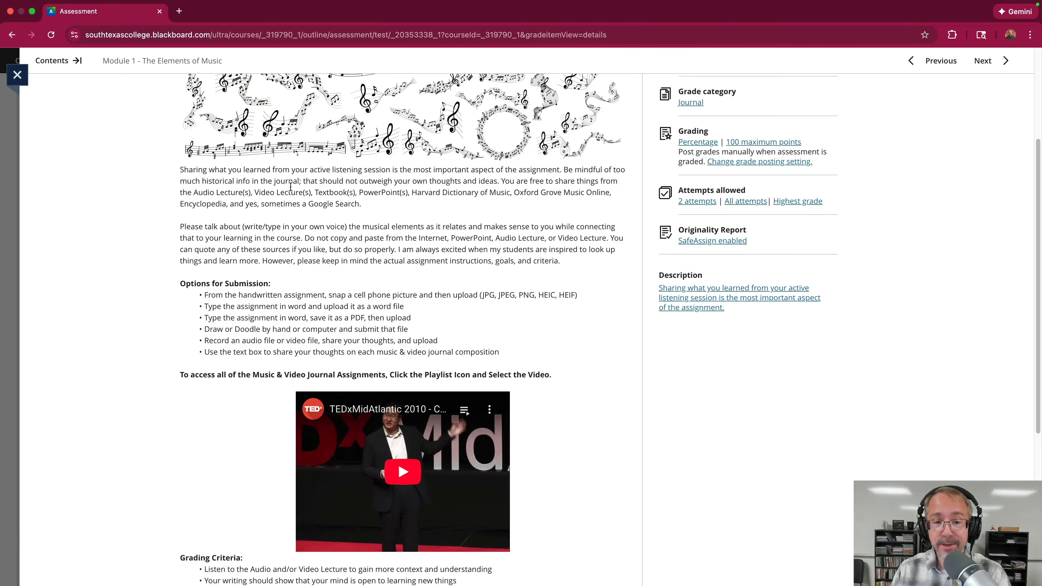
scroll(321, 187, down, 3)
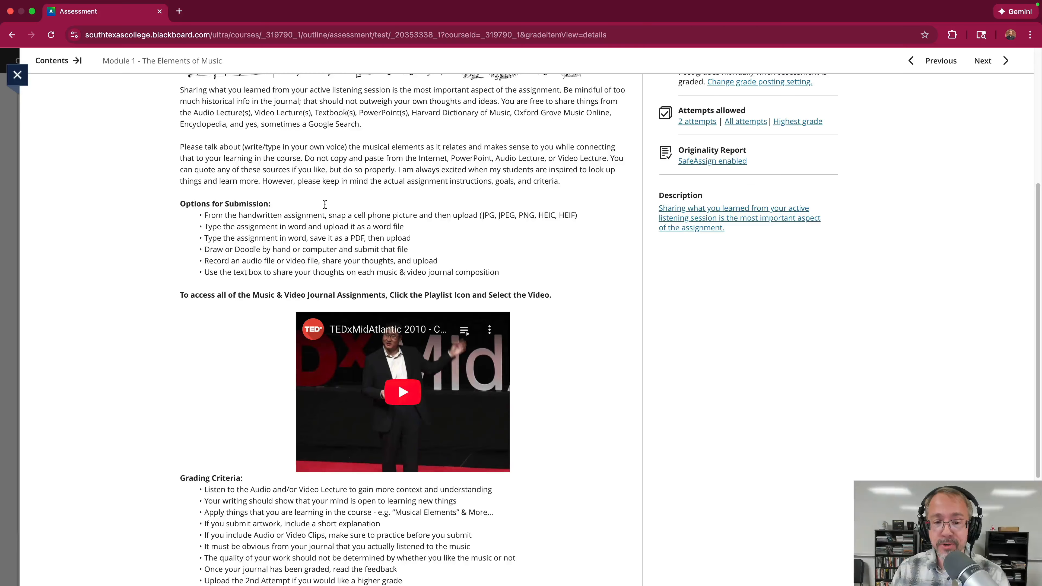
scroll(325, 205, down, 3)
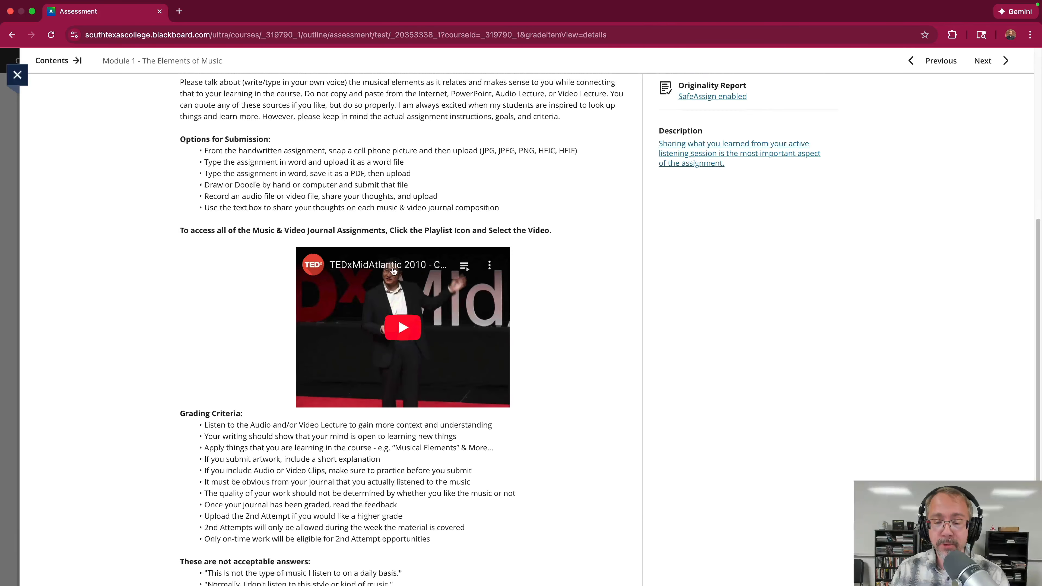
Step: View the embedded video's playlist and the grading criteria, and return to the course content list
click(464, 244)
scroll(424, 230, down, 4)
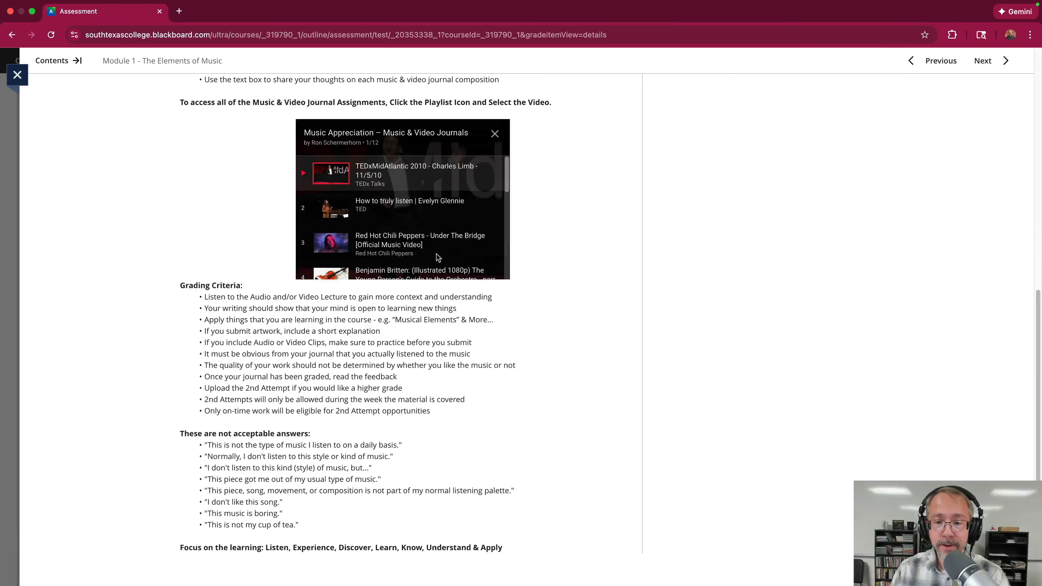
scroll(423, 230, down, 5)
scroll(423, 229, up, 8)
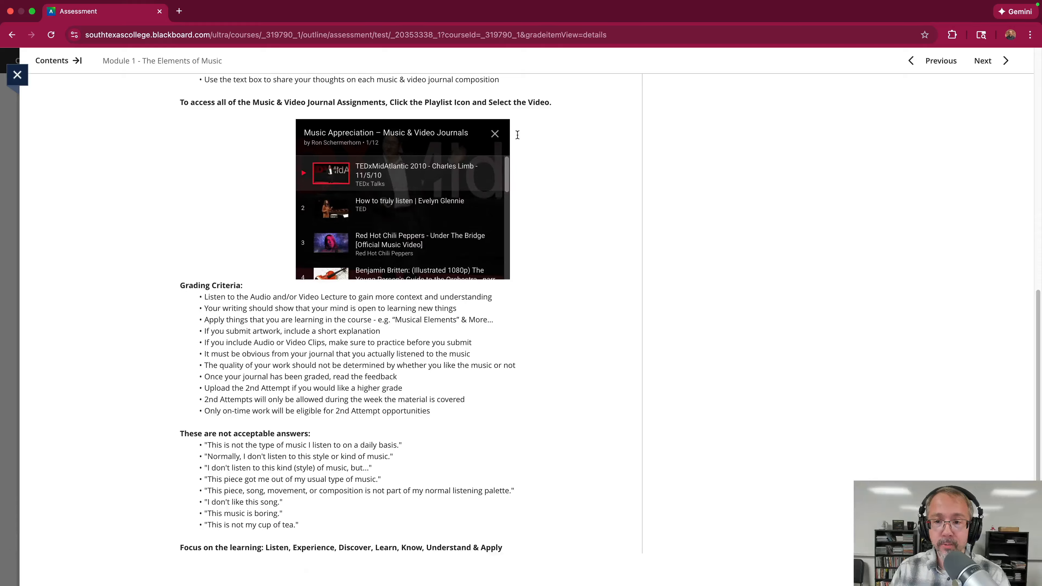
click(495, 135)
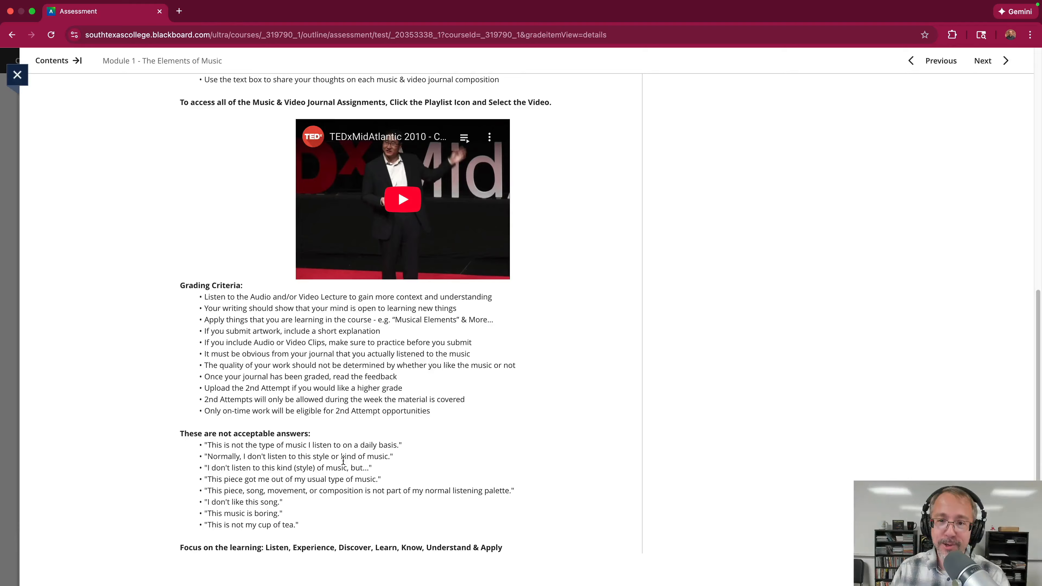
scroll(630, 291, up, 10)
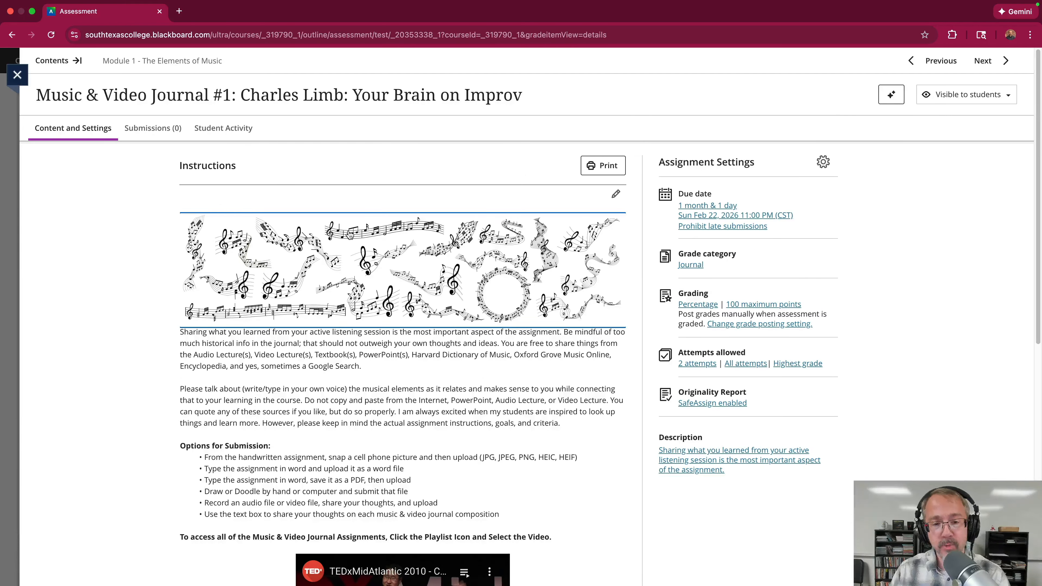
click(17, 76)
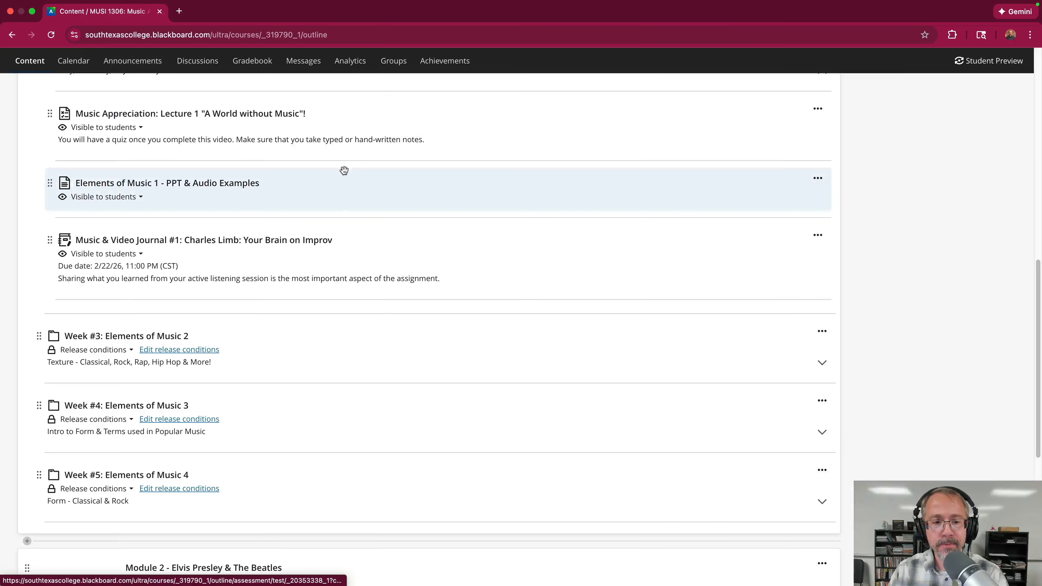
Step: Open the Music & Video Journal #1 item in edit mode and return to the course content list
scroll(344, 170, up, 2)
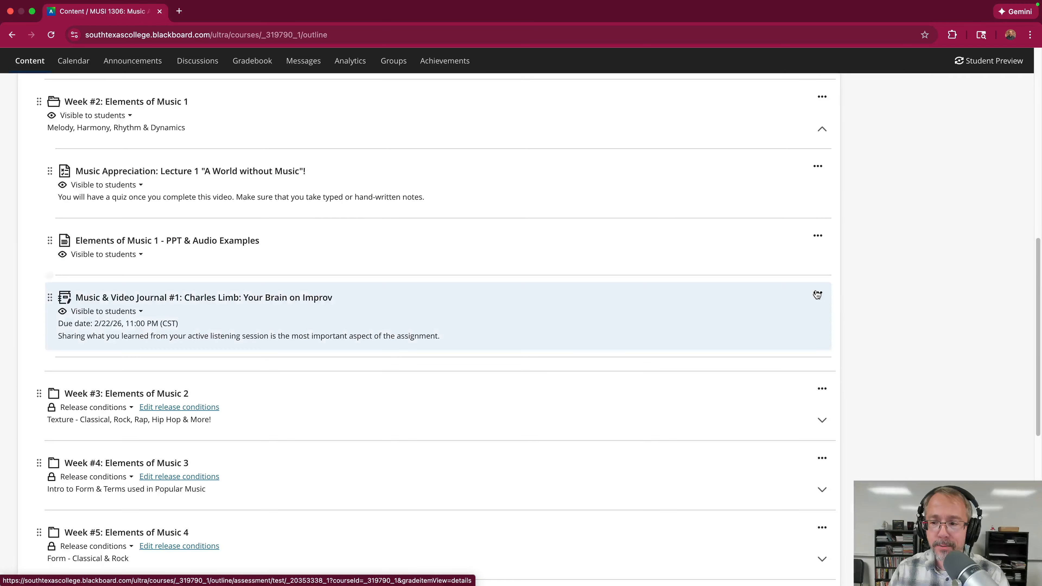
scroll(820, 295, up, 1)
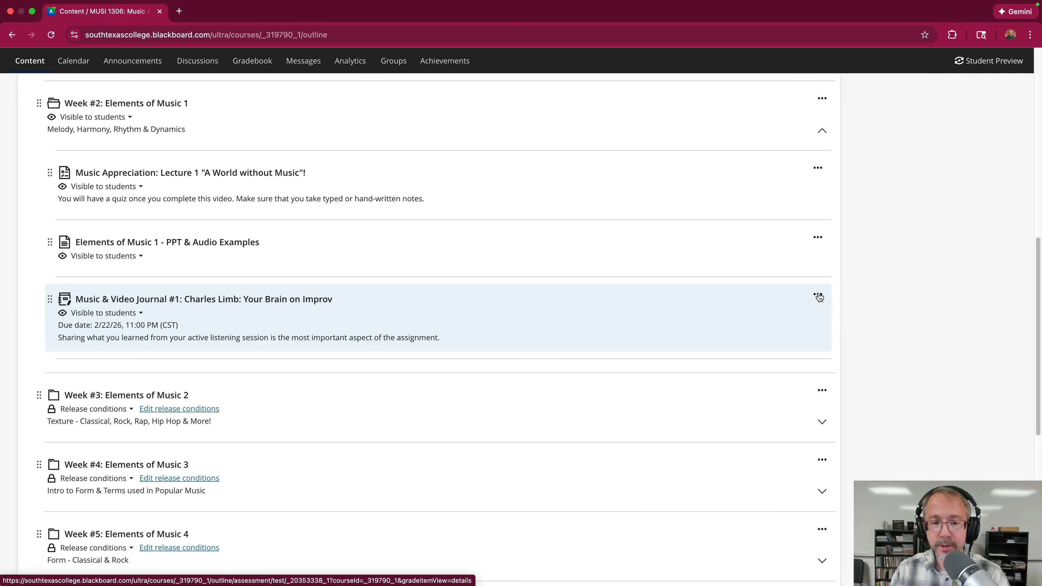
click(819, 297)
click(706, 314)
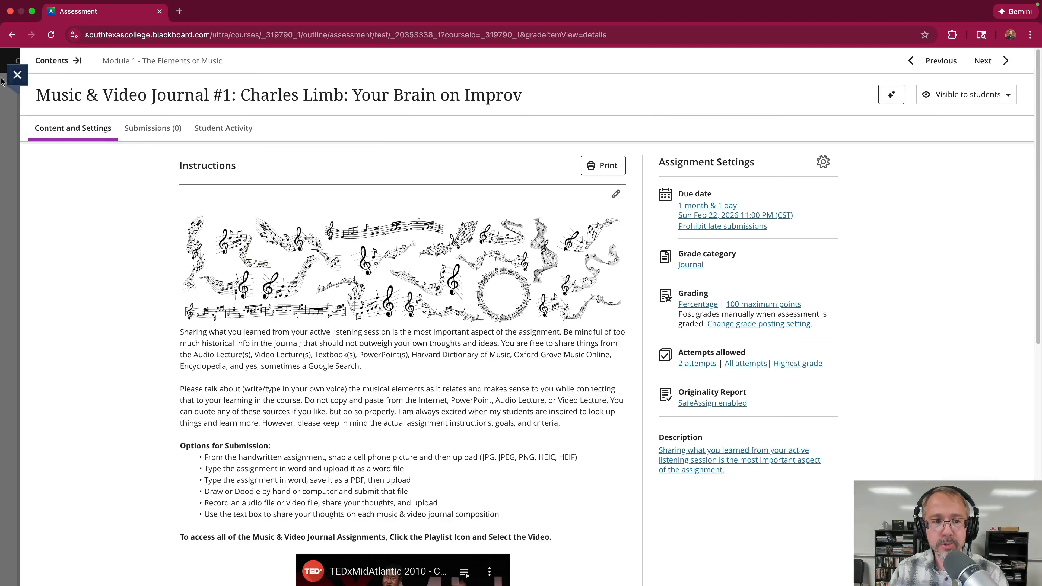
click(16, 75)
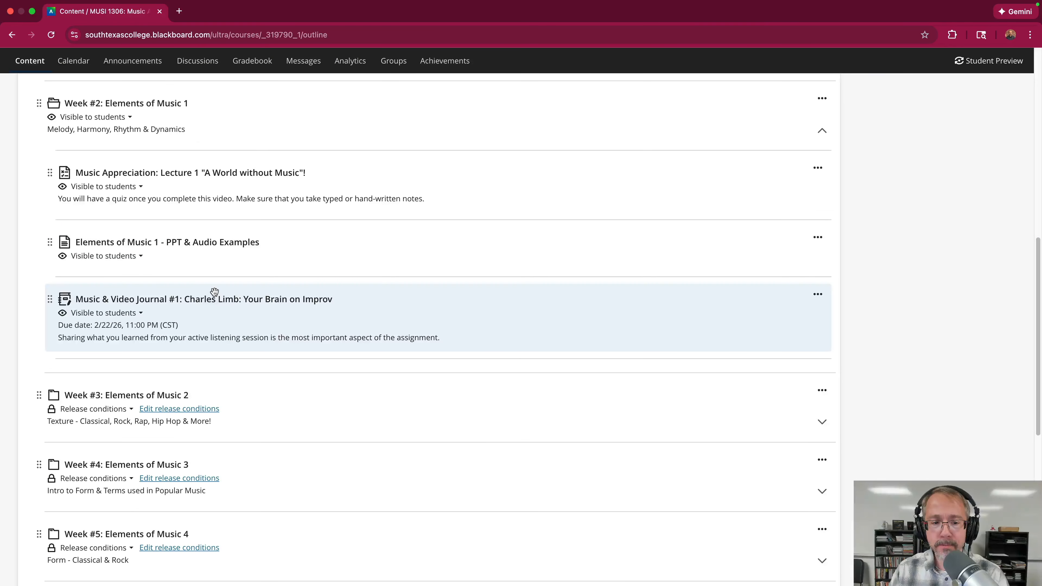
Step: Reopen the existing journal for editing, look over its assignment settings, and close it
click(818, 294)
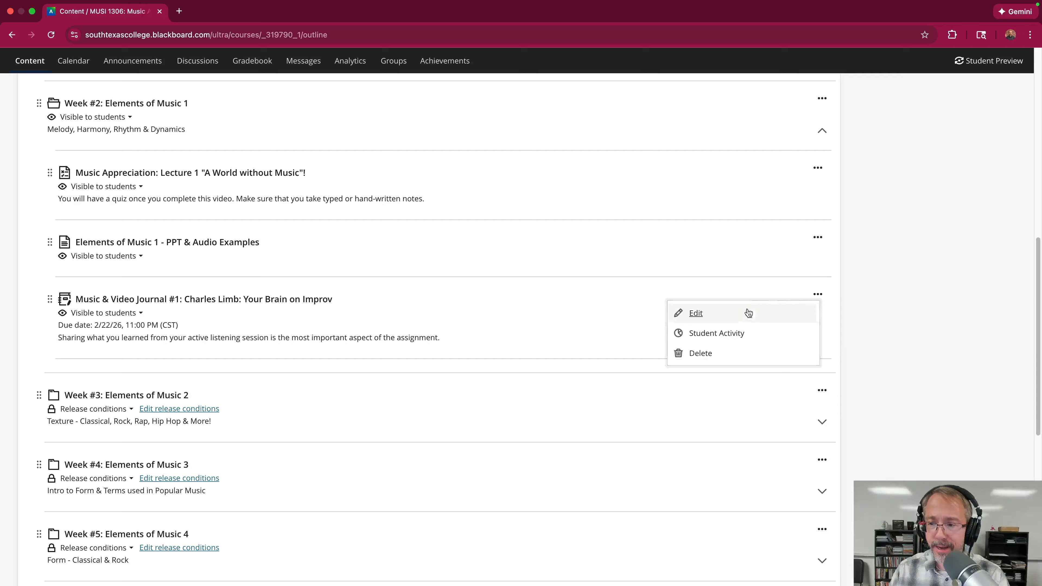
click(718, 318)
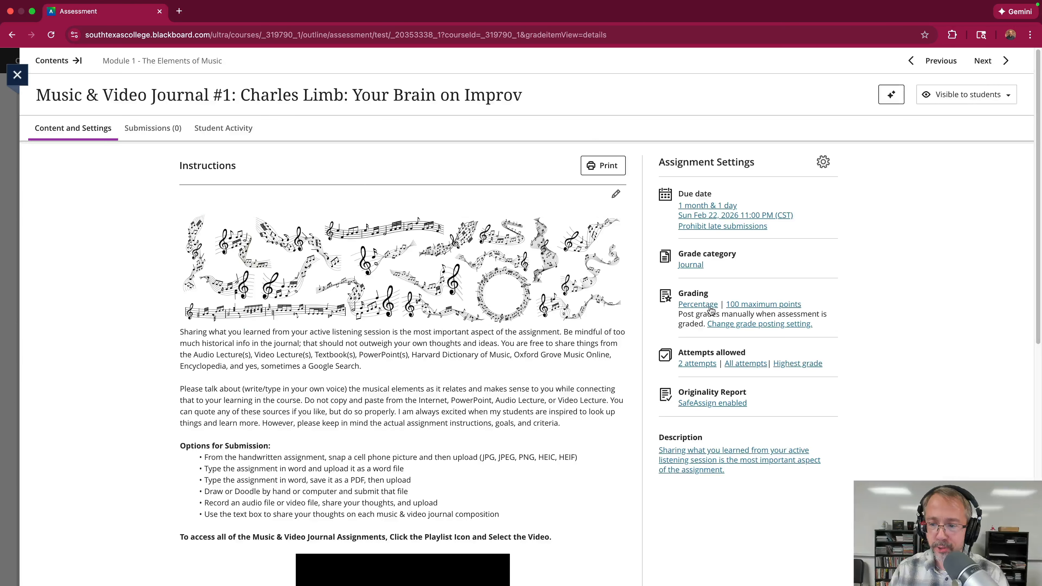
scroll(725, 305, down, 1)
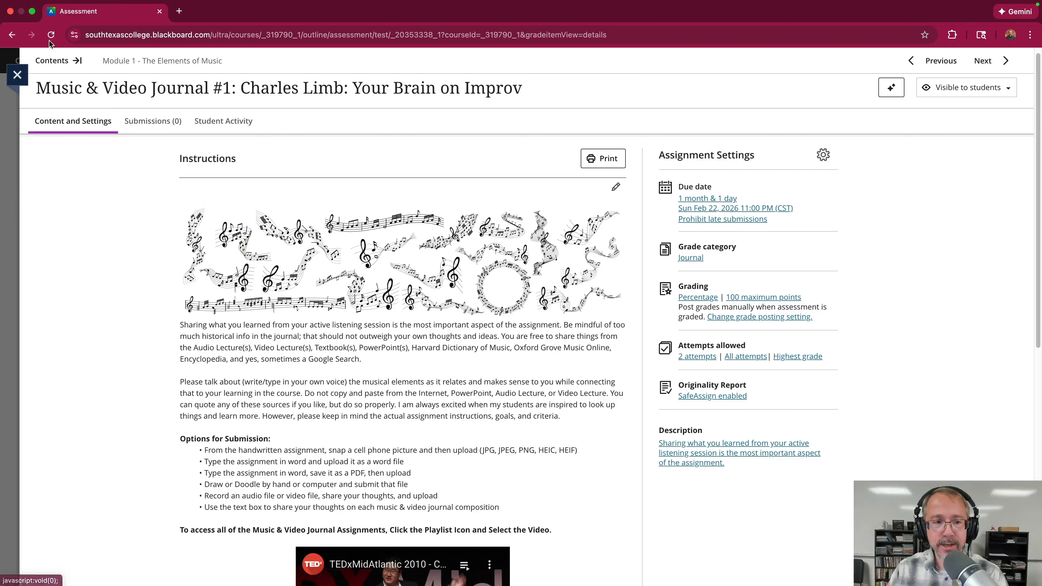
click(18, 75)
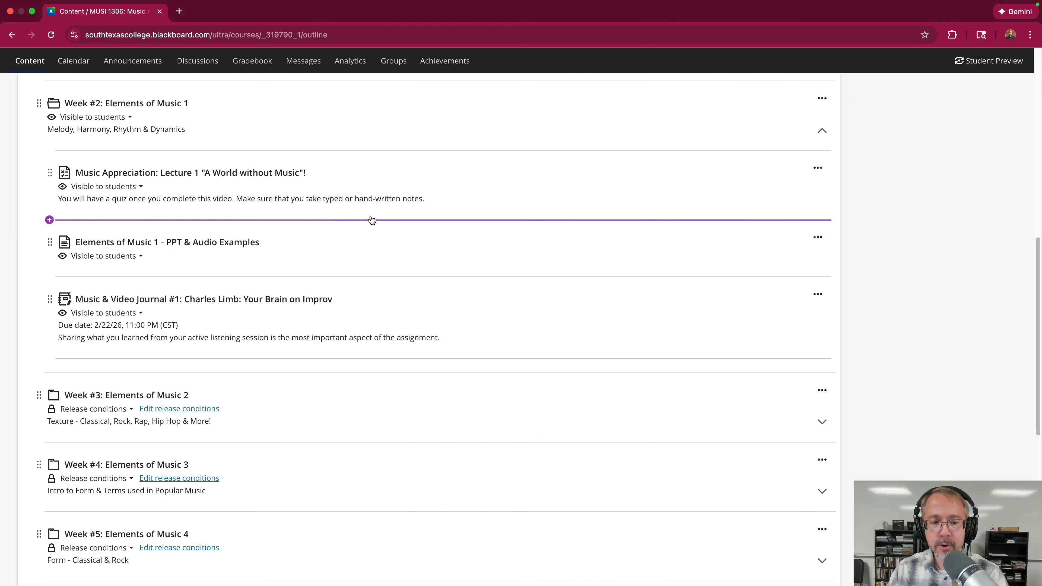
Step: Create a new assignment directly below Music & Video Journal #1 in the Week #2: Elements of Music 1 folder
scroll(371, 220, up, 1)
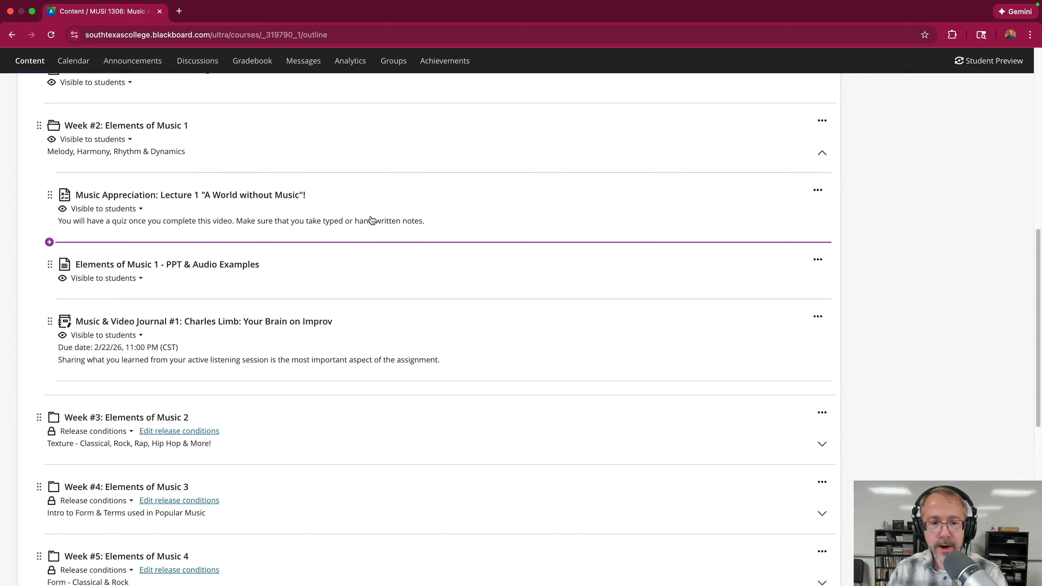
scroll(234, 293, down, 1)
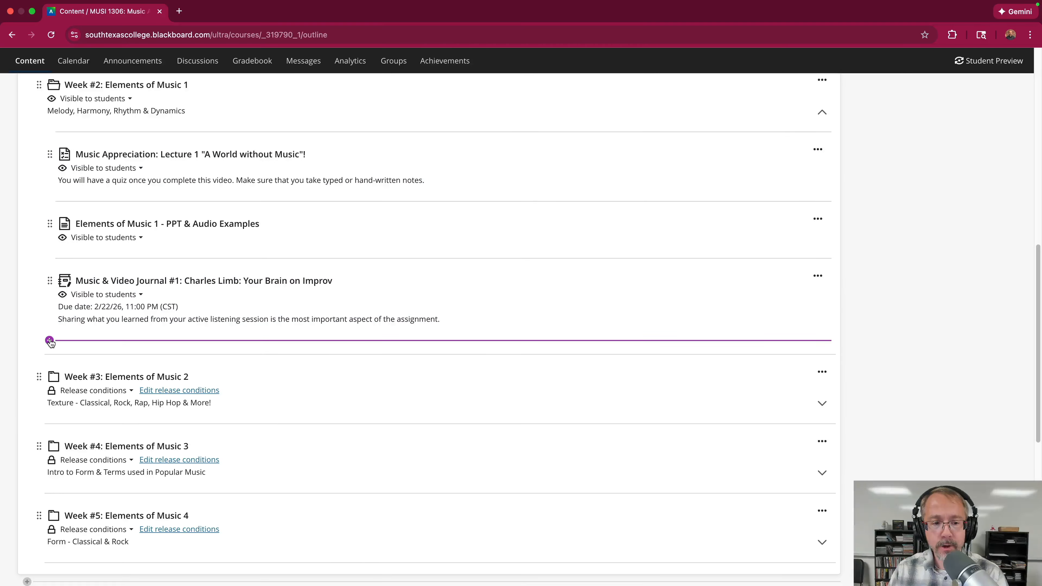
click(50, 340)
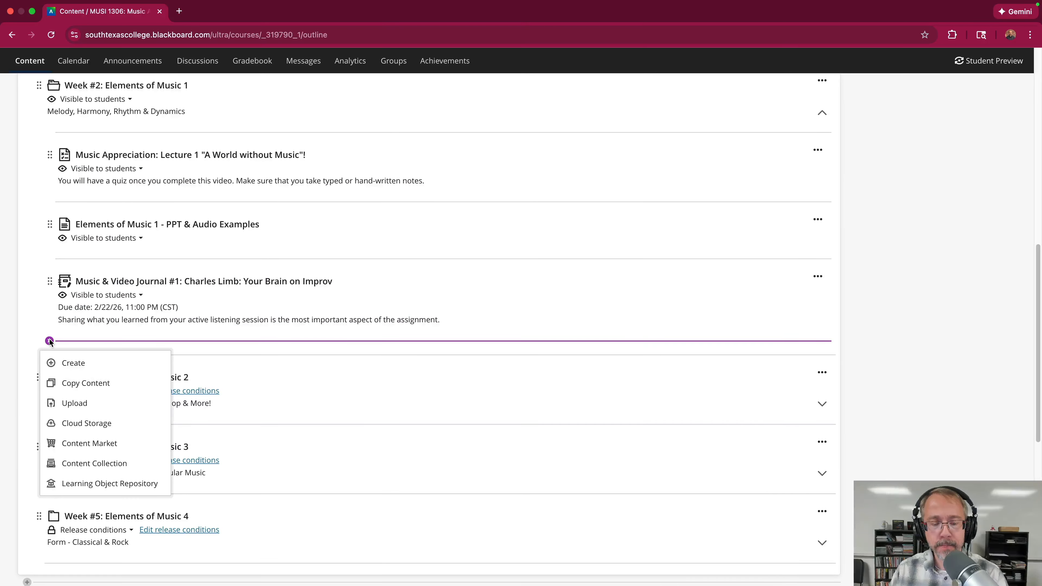
click(74, 363)
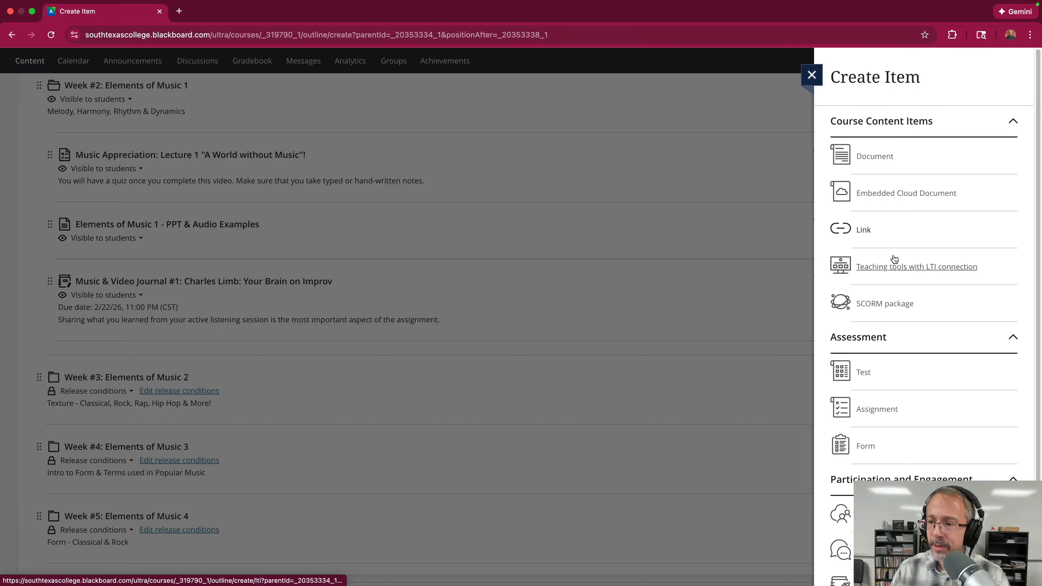
scroll(879, 303, down, 3)
scroll(877, 298, down, 1)
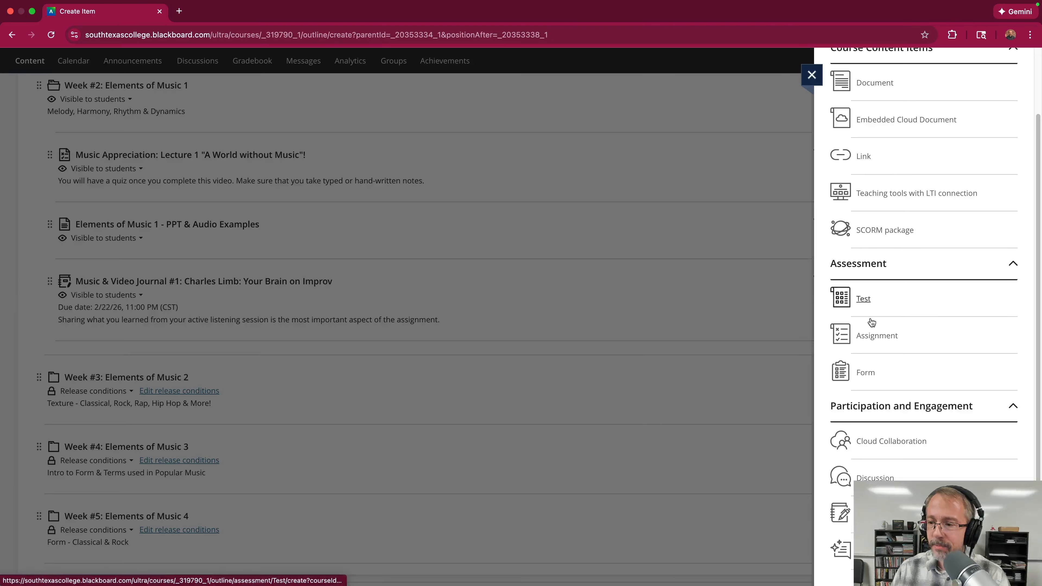
click(878, 341)
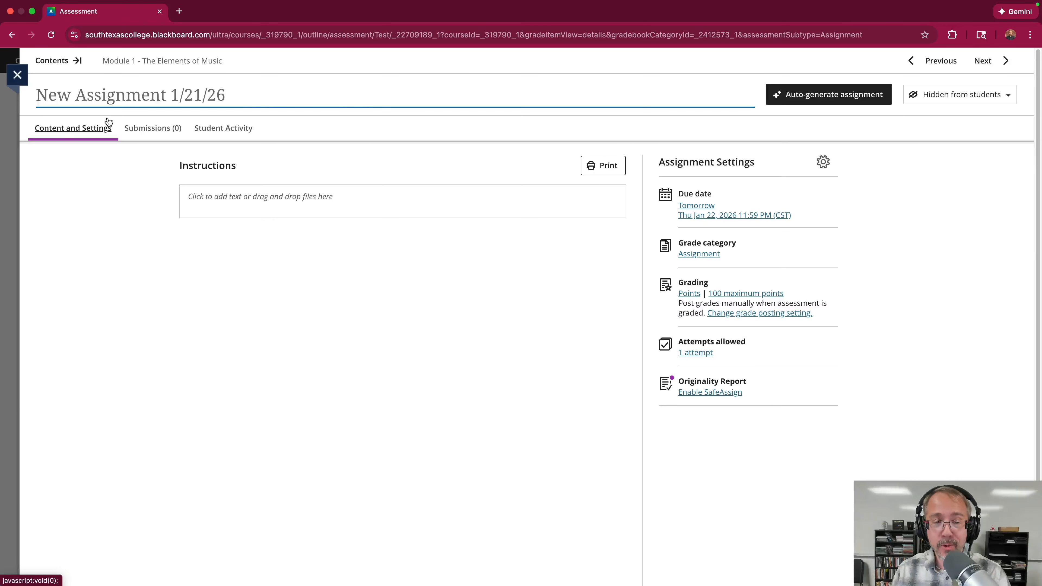
Step: Switch to the Blackboard-Notes-TR document in Word and copy the title line "Music & Video Journal #1: Charles Limb: Your Brain on Improv"
click(31, 26)
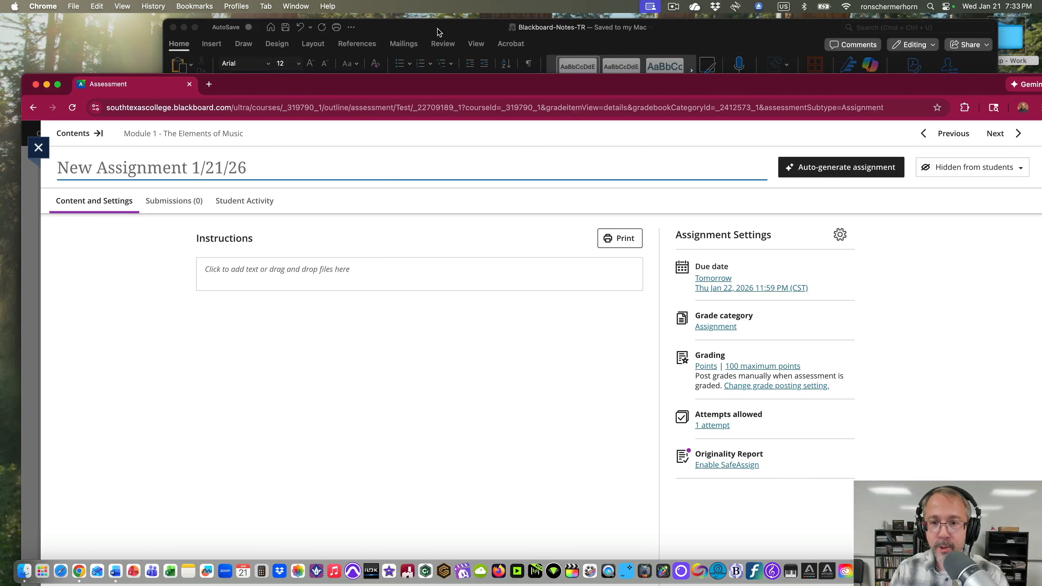
drag(436, 33, 398, 44)
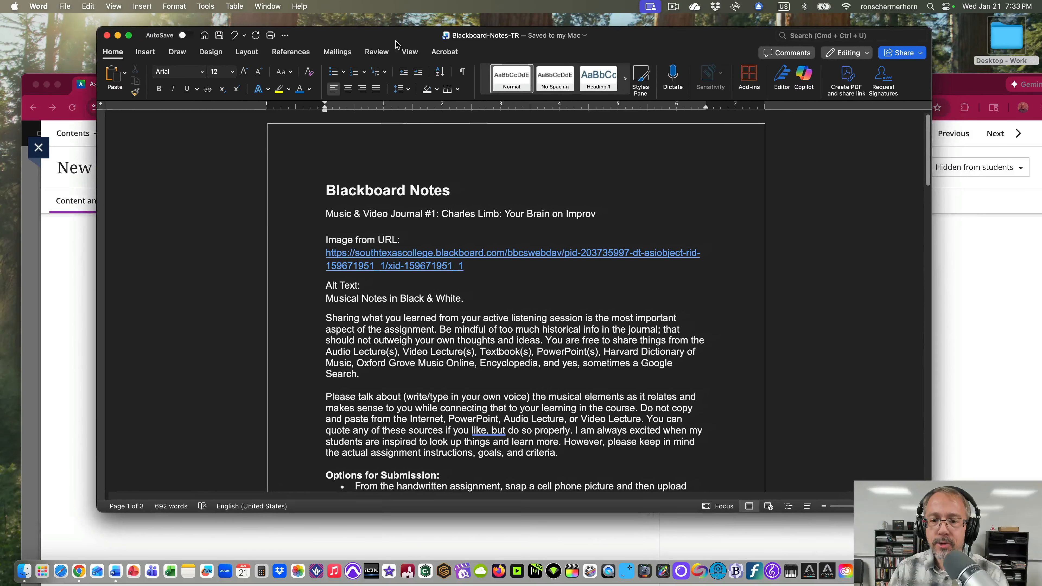
scroll(468, 194, down, 1)
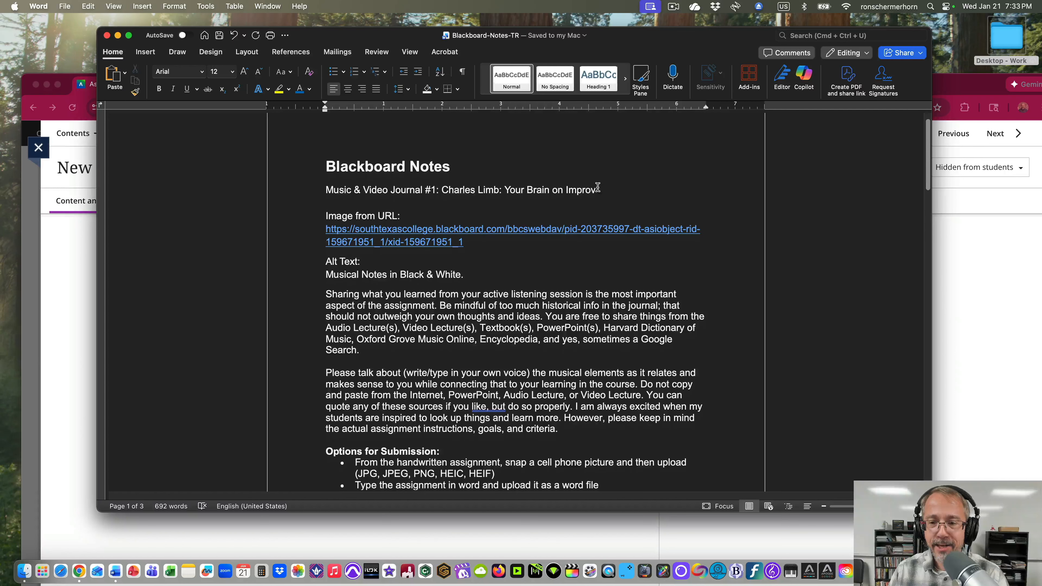
drag(564, 187, 328, 191)
key(super+c)
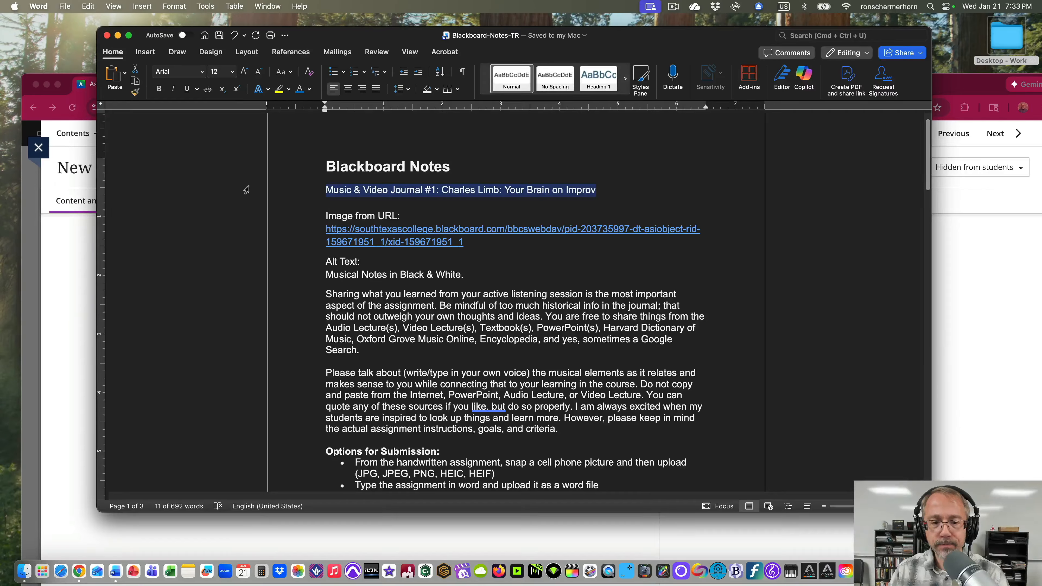
Step: Switch back to Blackboard in Chrome and rename the new assignment "Music & Video Journal #1: Charles Limb: Your Brain on Improv"
click(70, 178)
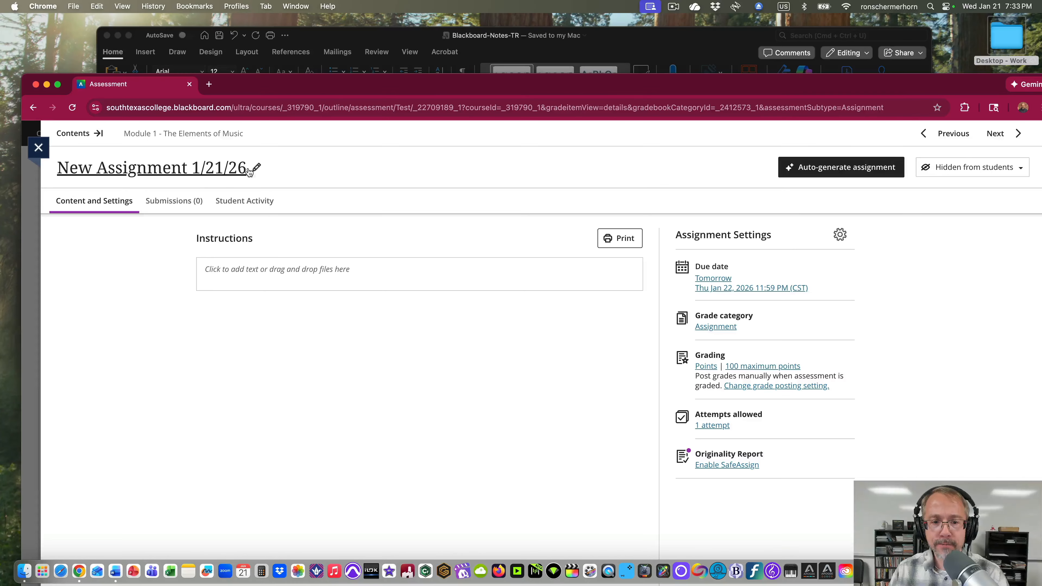
click(259, 168)
drag(259, 169, 53, 172)
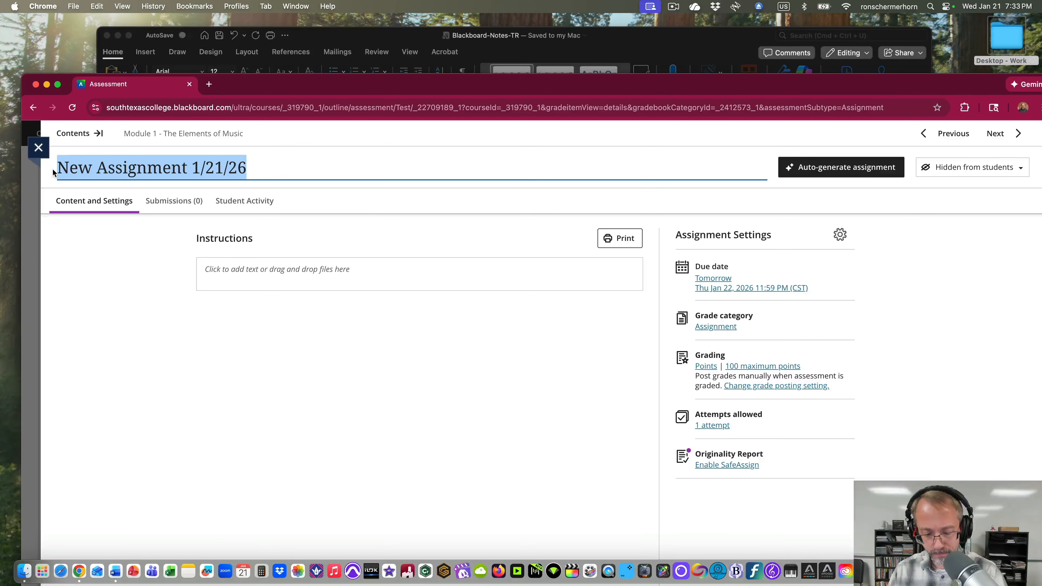
key(super+v)
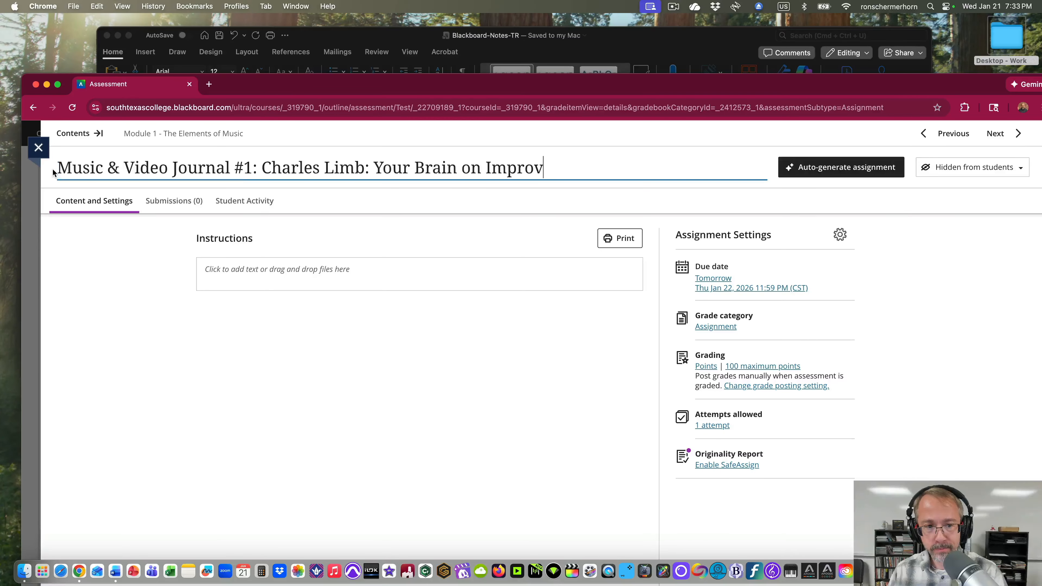
click(826, 211)
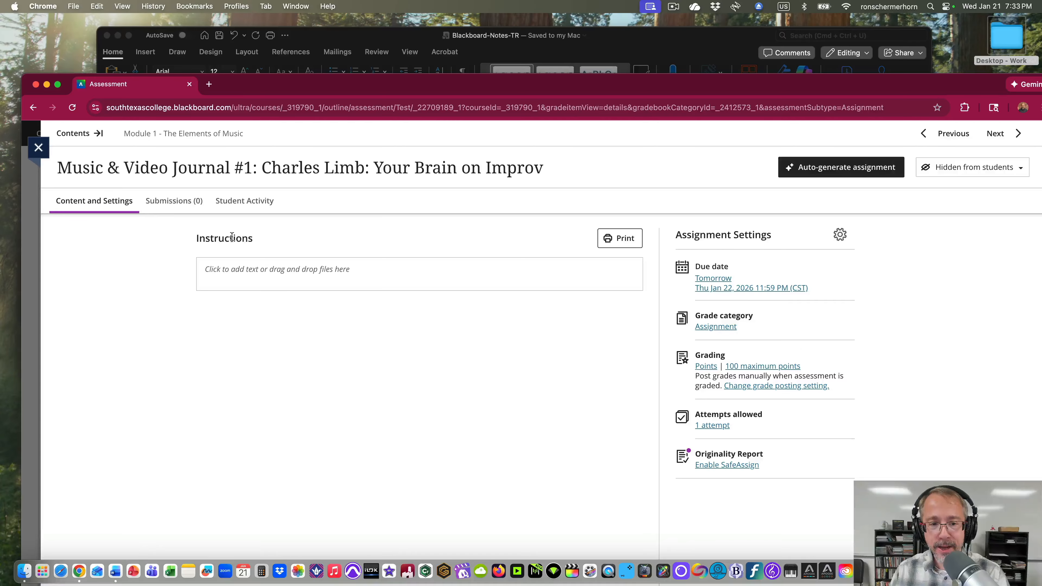
Step: Open the assignment's instructions for editing, then copy the image URL from the Blackboard-Notes-TR document in Word and return to Blackboard in Chrome
click(323, 277)
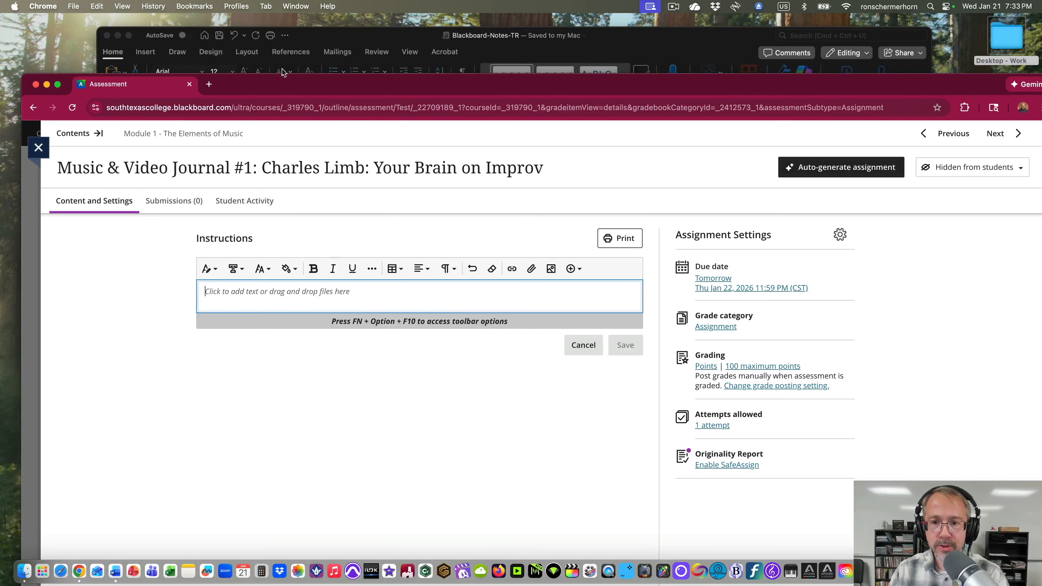
click(372, 40)
click(395, 204)
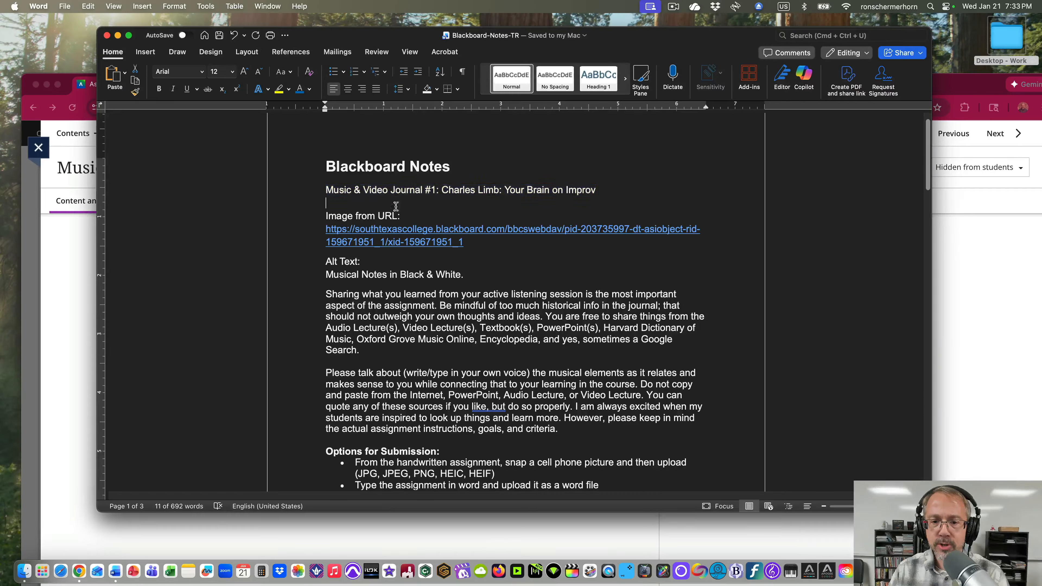
drag(476, 242, 326, 237)
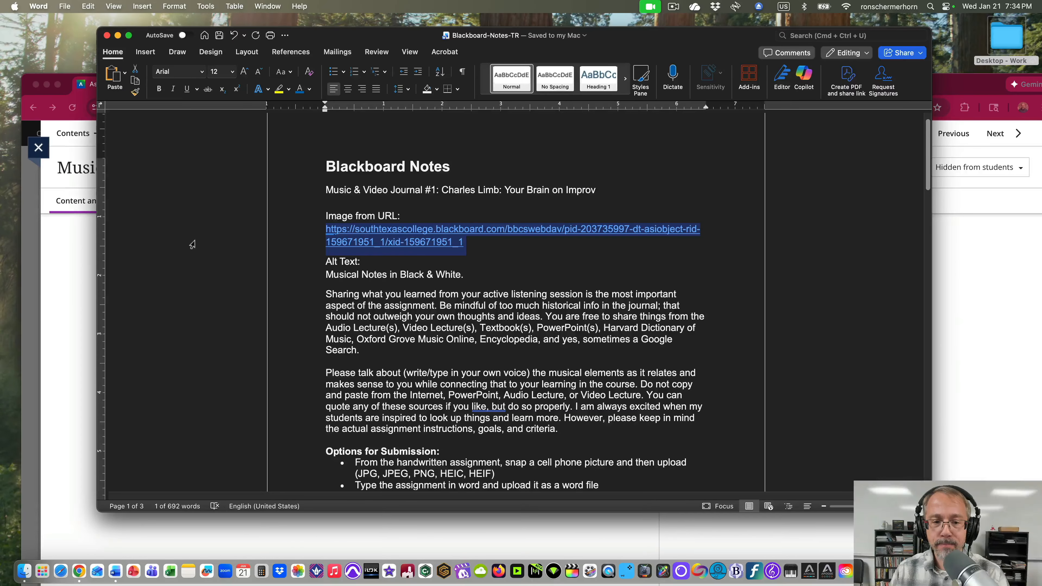
click(67, 238)
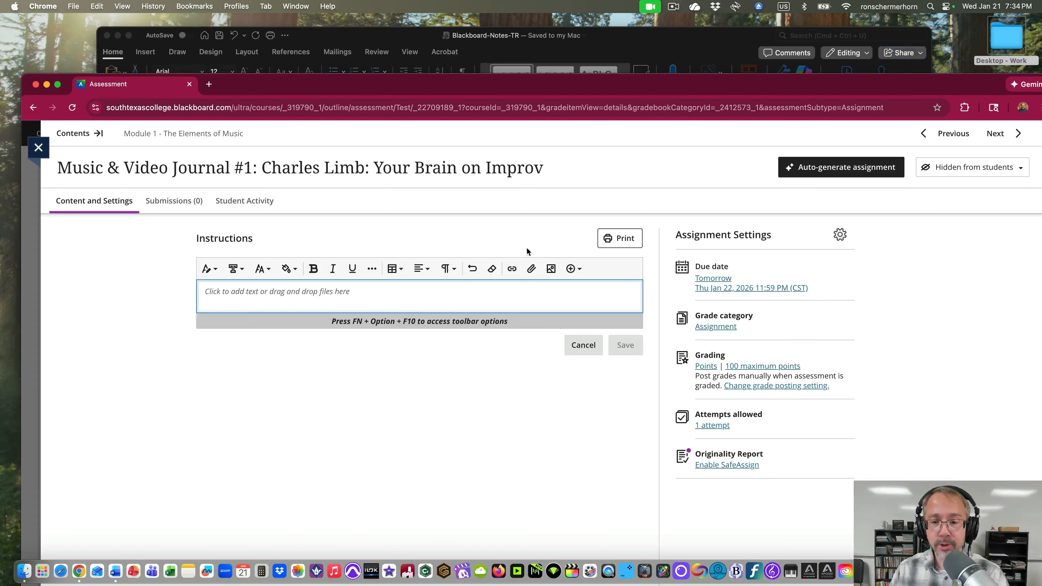
click(530, 270)
click(783, 509)
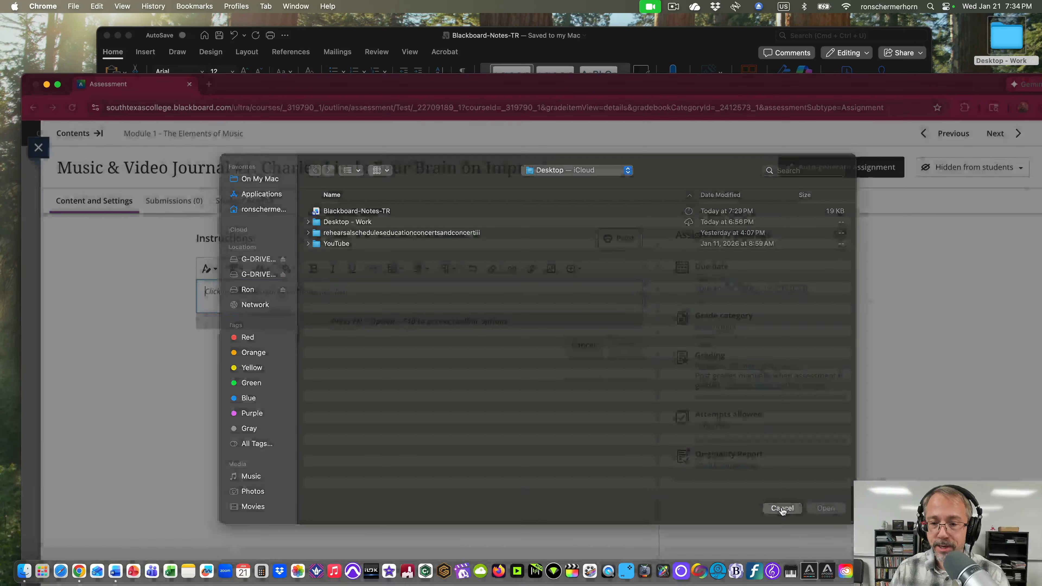
click(571, 269)
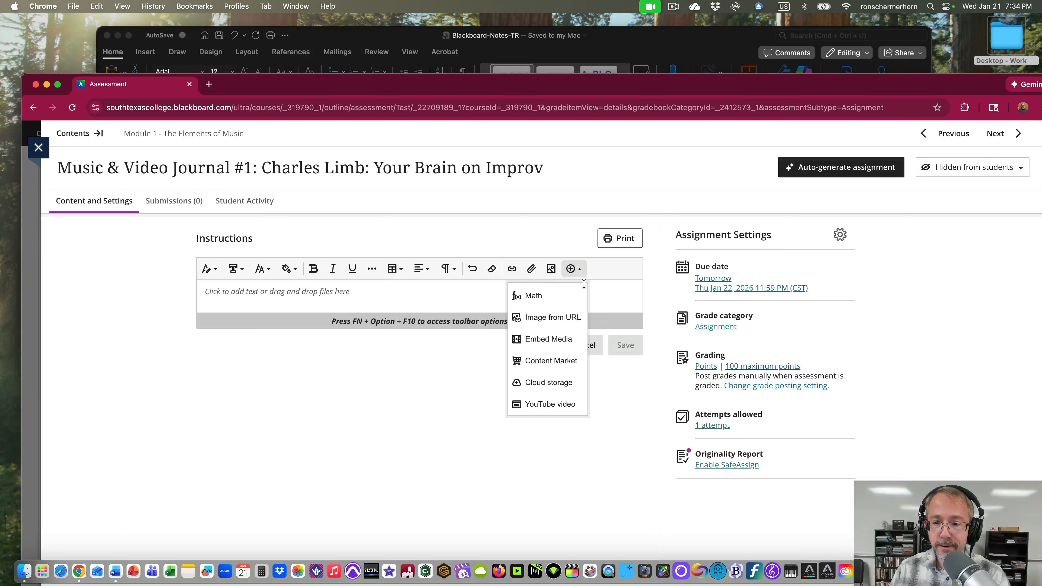
click(550, 269)
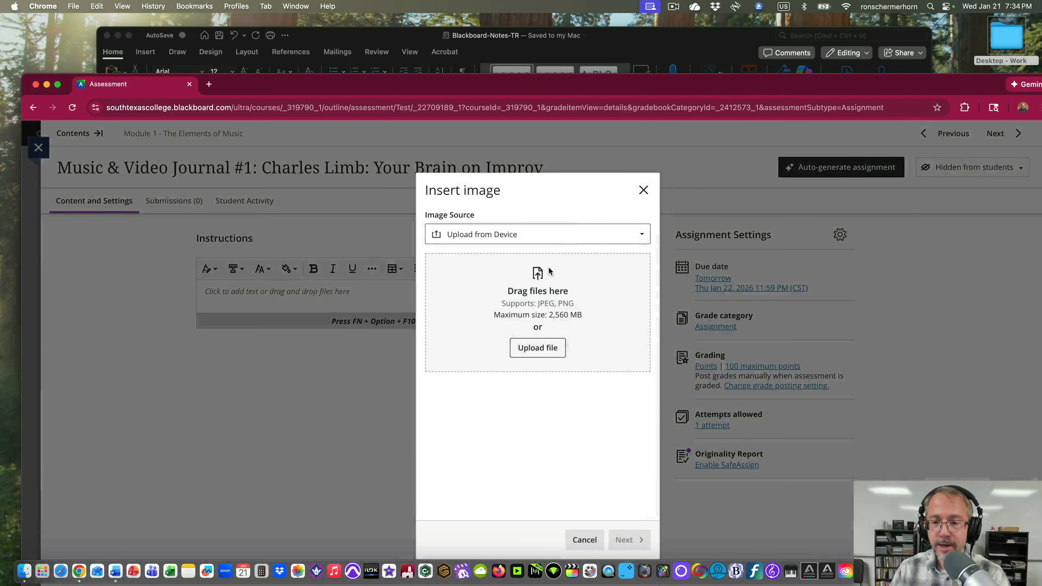
click(644, 190)
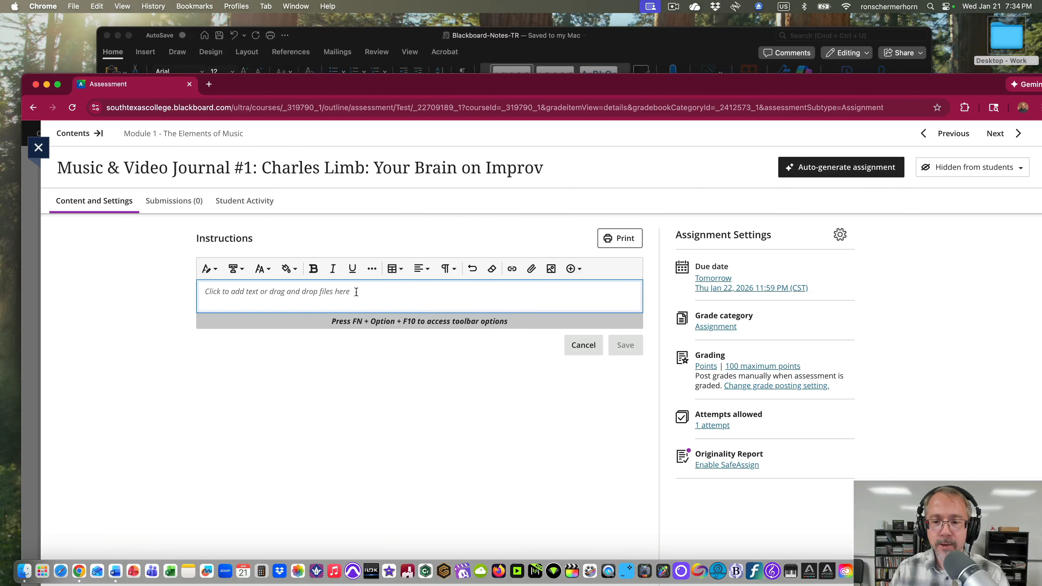
Step: Start inserting an image from the web into the instructions, using the copied link as the image URL
click(573, 269)
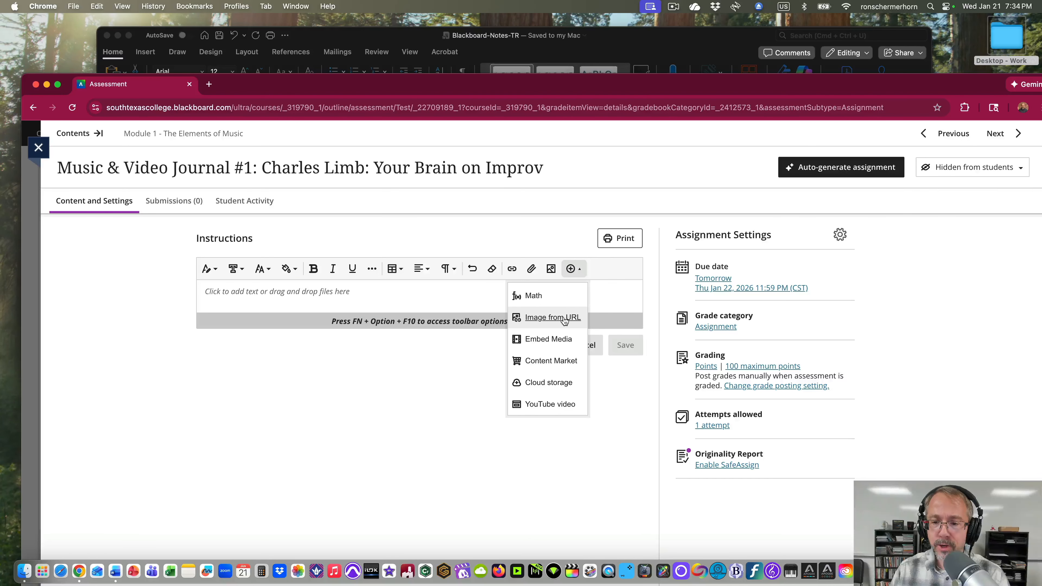
click(553, 317)
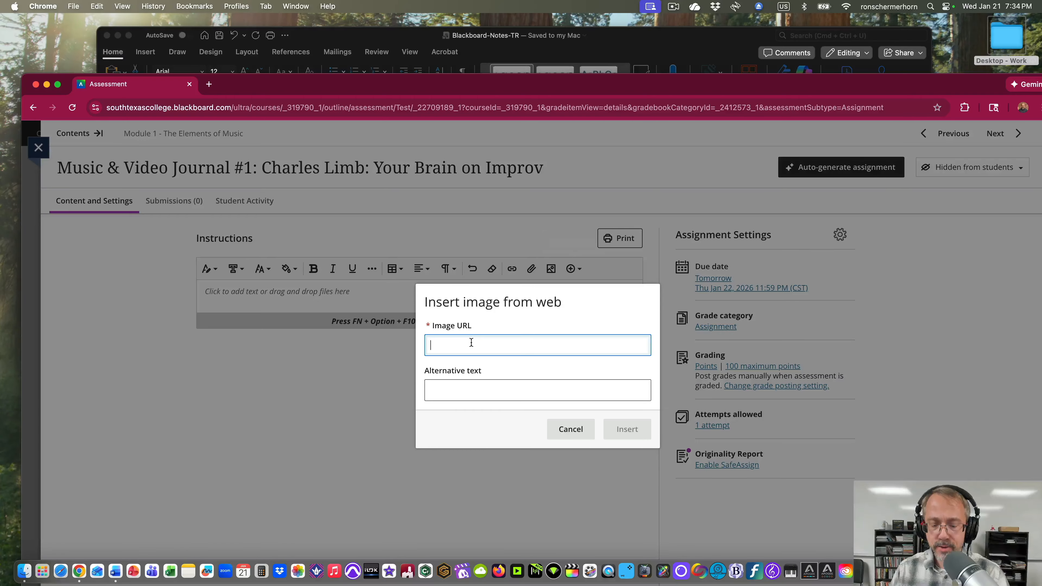
key(super+v)
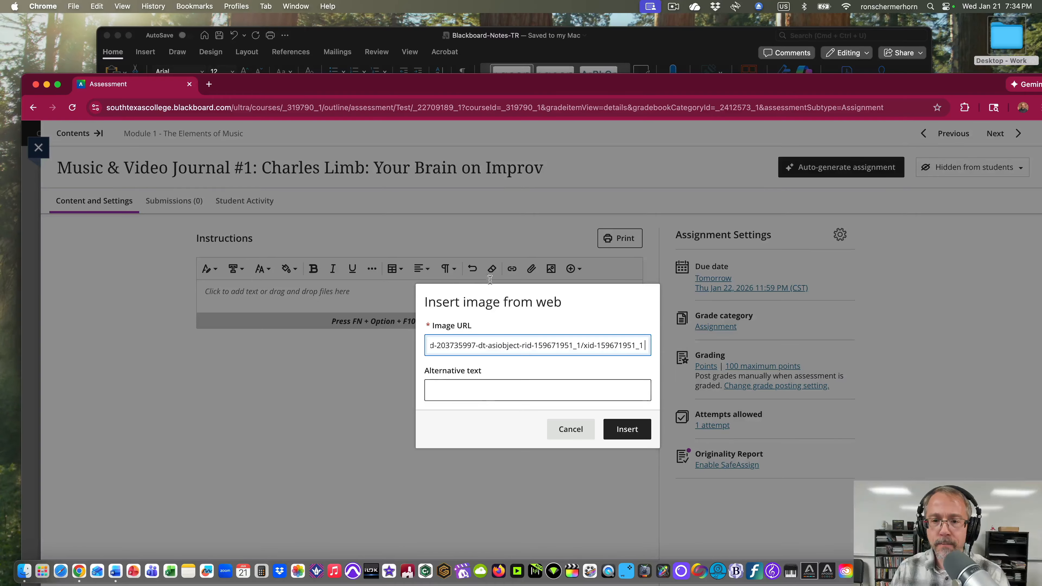
Step: Switch to the Blackboard-Notes-TR document in Word and copy the alt text "Musical Notes in Black & White."
click(427, 37)
drag(472, 273, 325, 275)
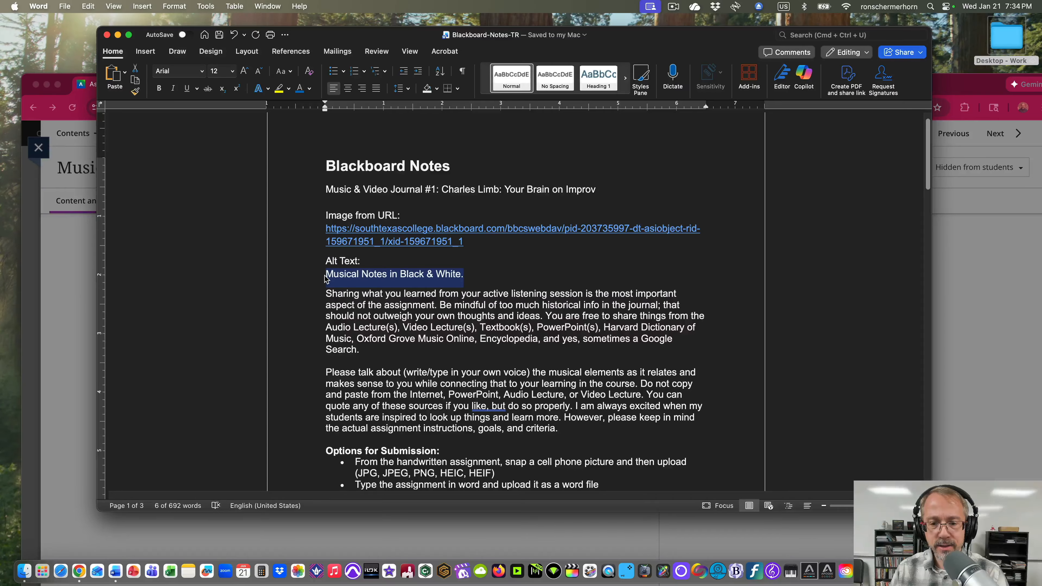
key(super+c)
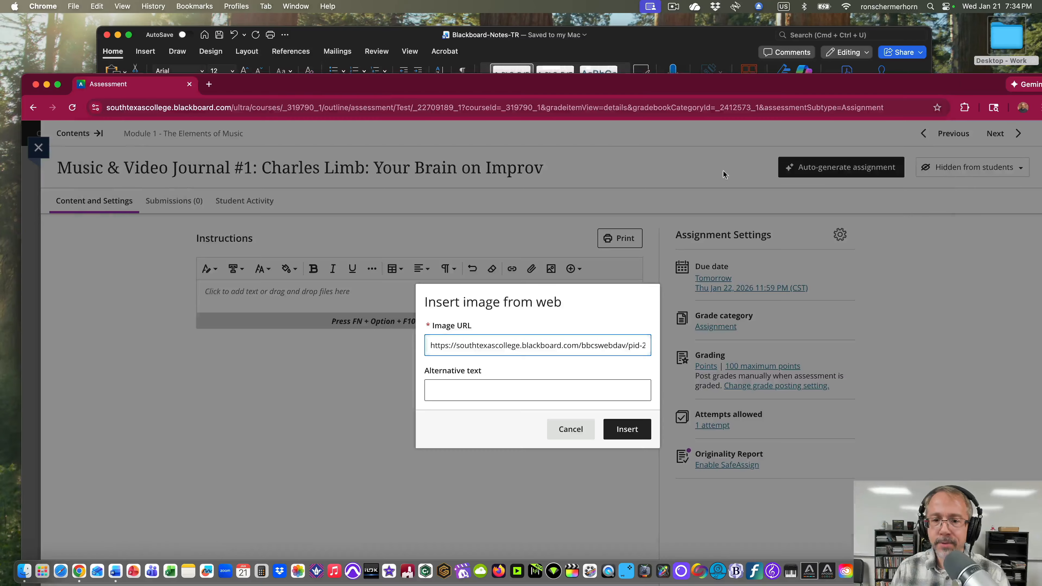
Step: Switch back to Blackboard in Chrome full screen and insert the image with the alternative text "Musical Notes in Black & White."
click(962, 256)
drag(243, 90, 239, 59)
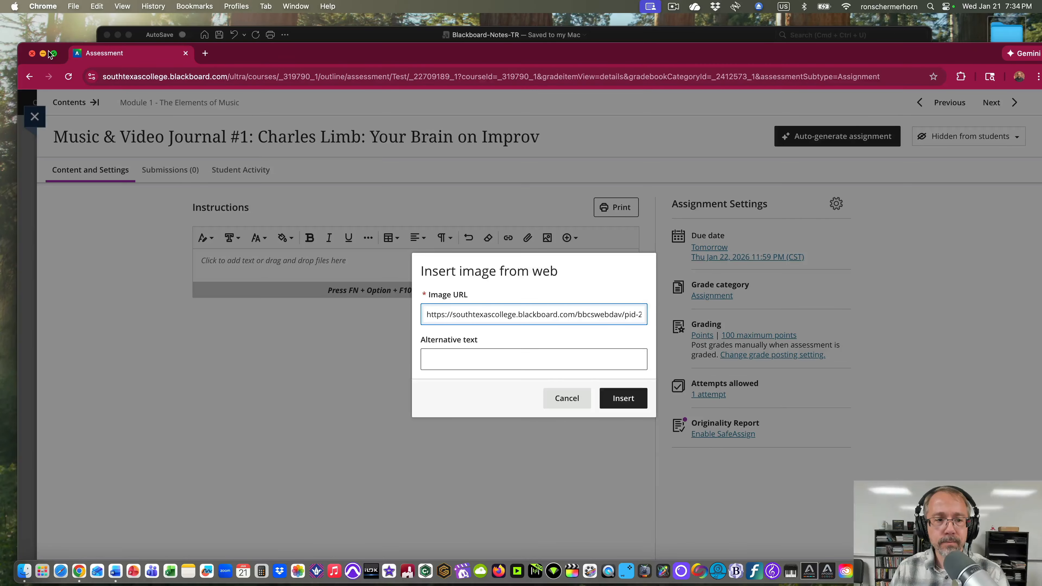
click(55, 56)
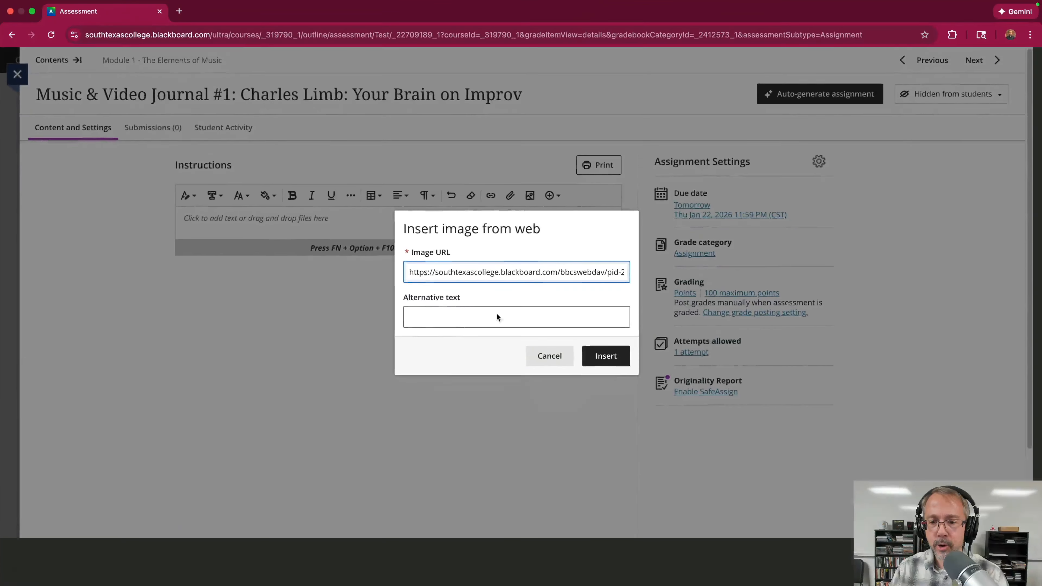
click(467, 345)
text(Musical Notes in Black & White.)
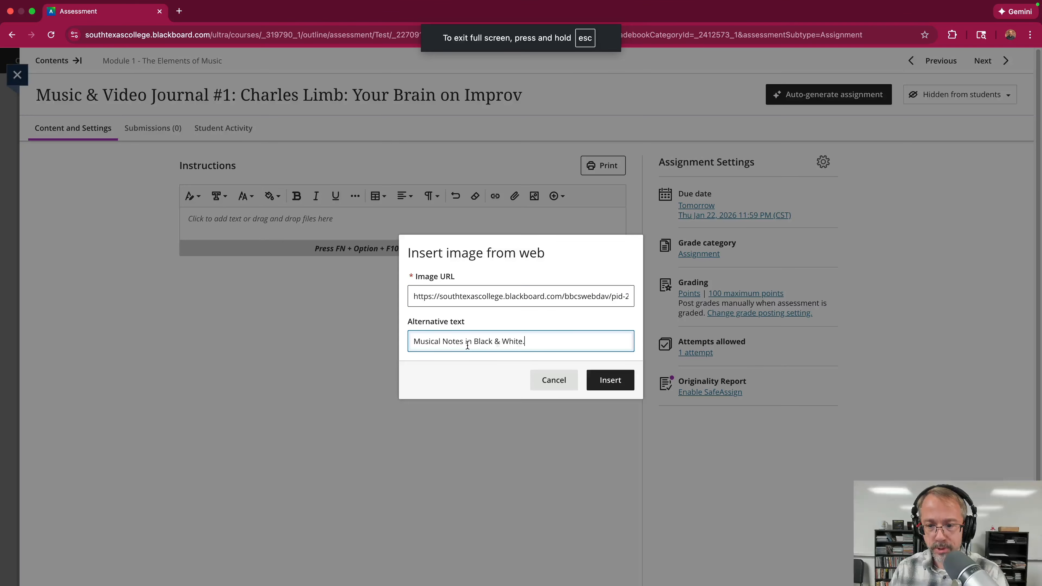
click(612, 382)
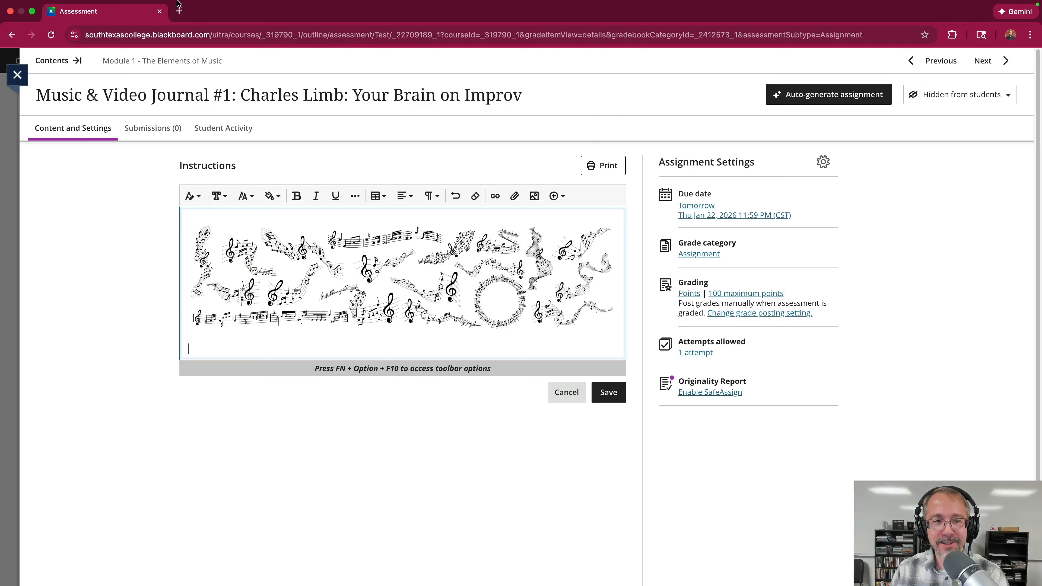
Step: Switch to Word and copy the instruction text from "Sharing what you learned" through "Click the Playlist Icon and Select the Video."
click(32, 25)
click(320, 38)
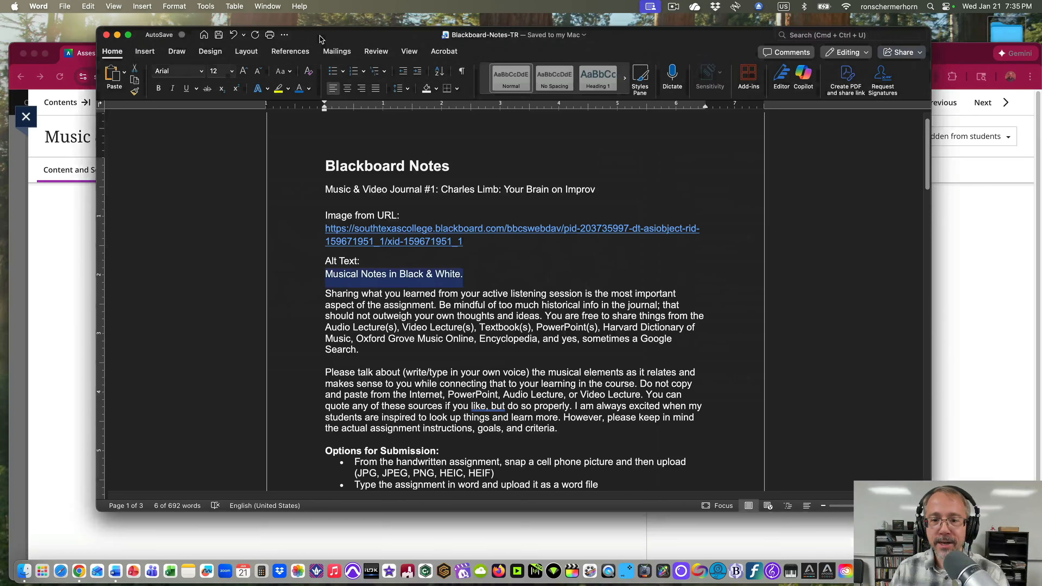
drag(319, 38, 243, 27)
scroll(279, 192, down, 3)
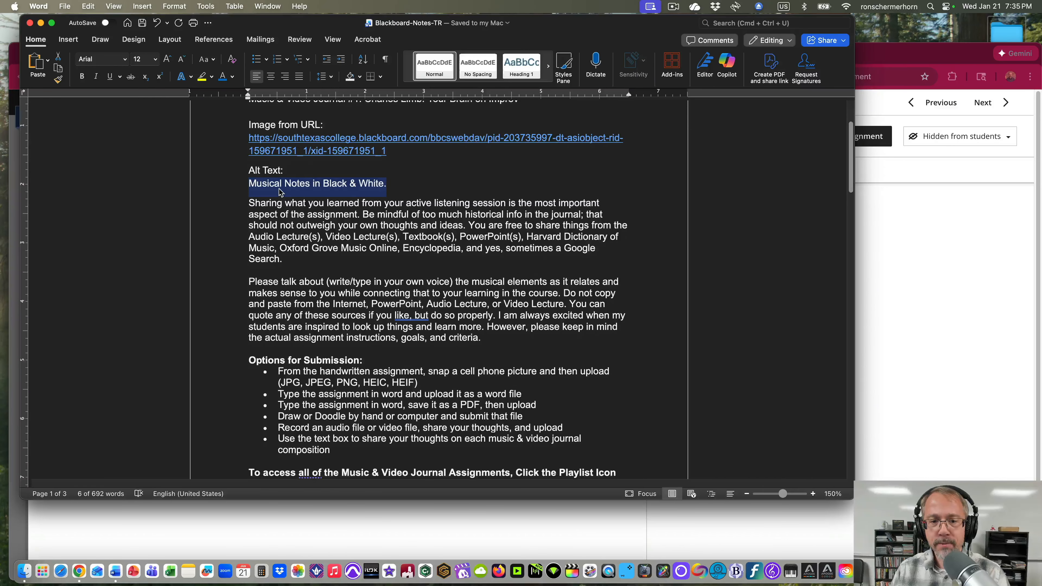
scroll(251, 201, down, 1)
click(250, 183)
drag(250, 172, 543, 377)
scroll(460, 253, down, 2)
scroll(553, 347, down, 1)
drag(540, 384, 537, 391)
key(super+c)
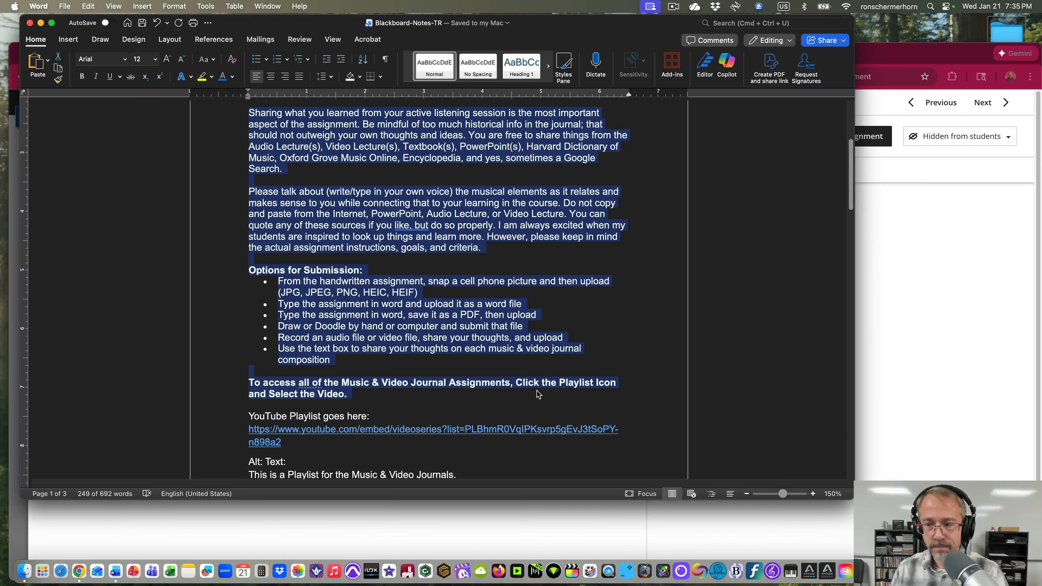
Step: Switch back to Blackboard in Chrome, paste the copied text below the image in the instructions, and remove the blank line between them
click(940, 268)
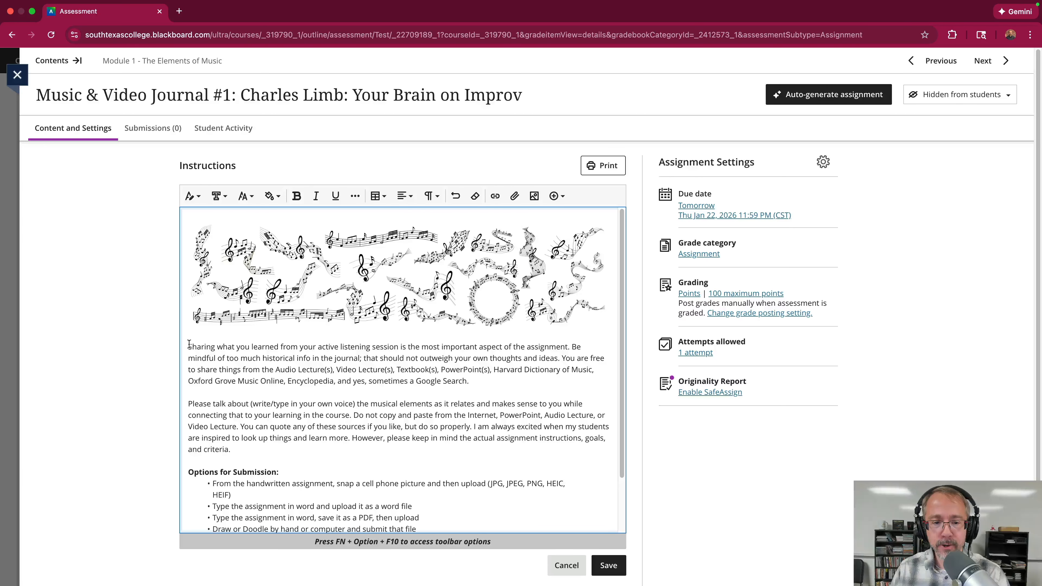
click(189, 347)
key(BackSpace)
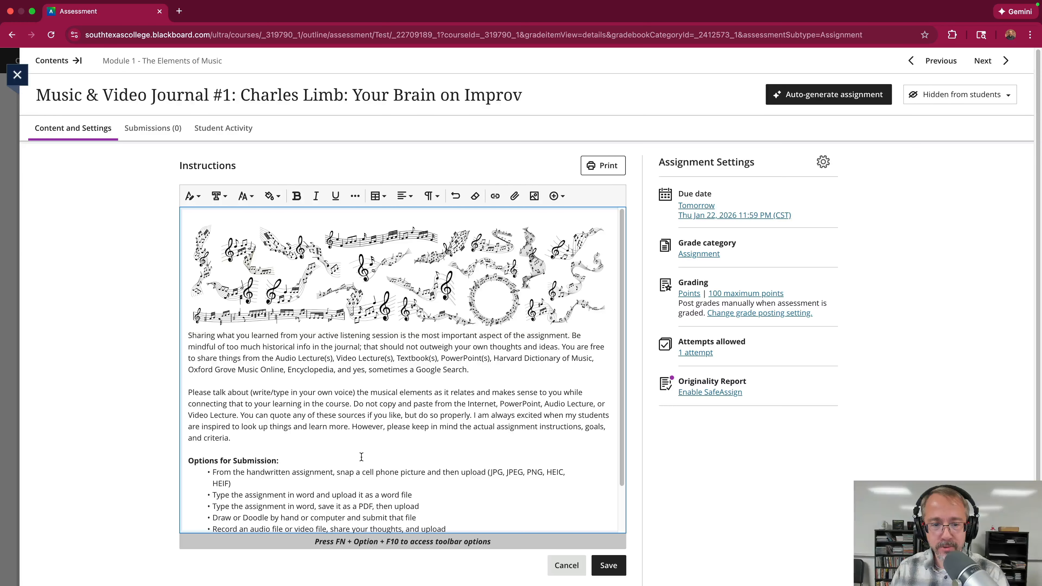
Step: Add a new line after the bold sentence about the Playlist Icon at the end of the instructions
scroll(481, 467, down, 5)
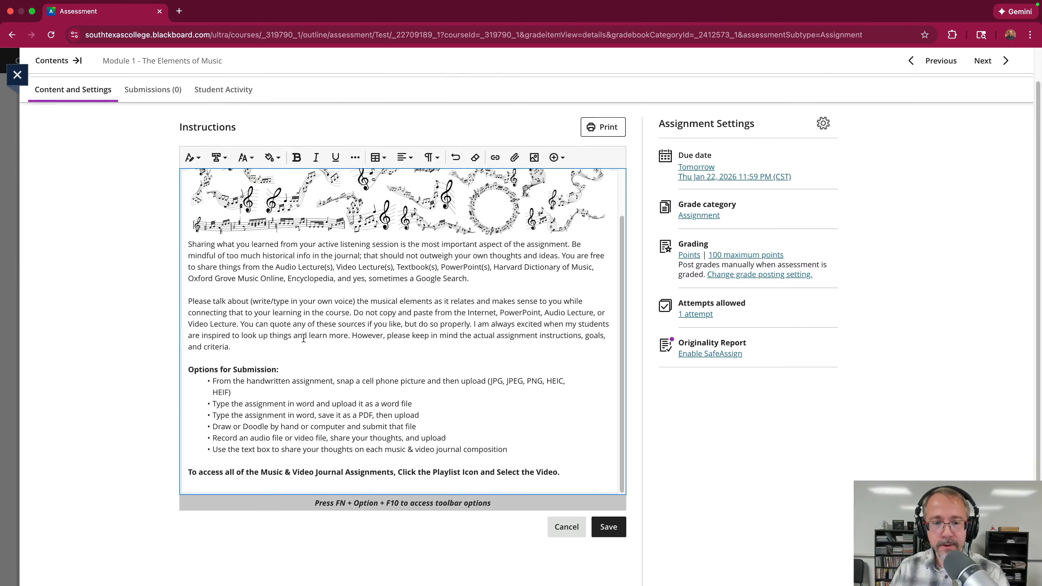
scroll(265, 232, down, 3)
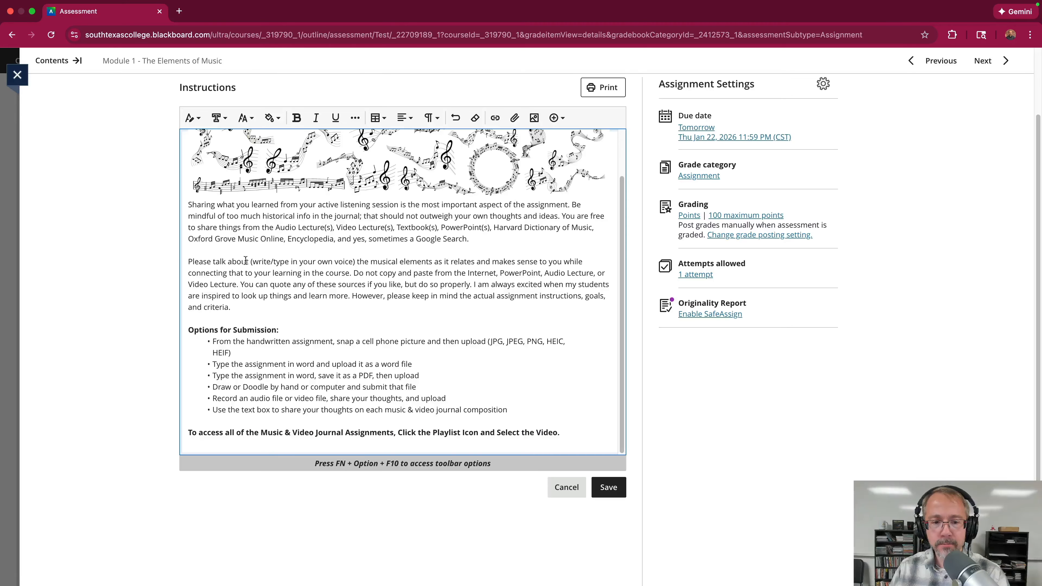
scroll(287, 263, down, 2)
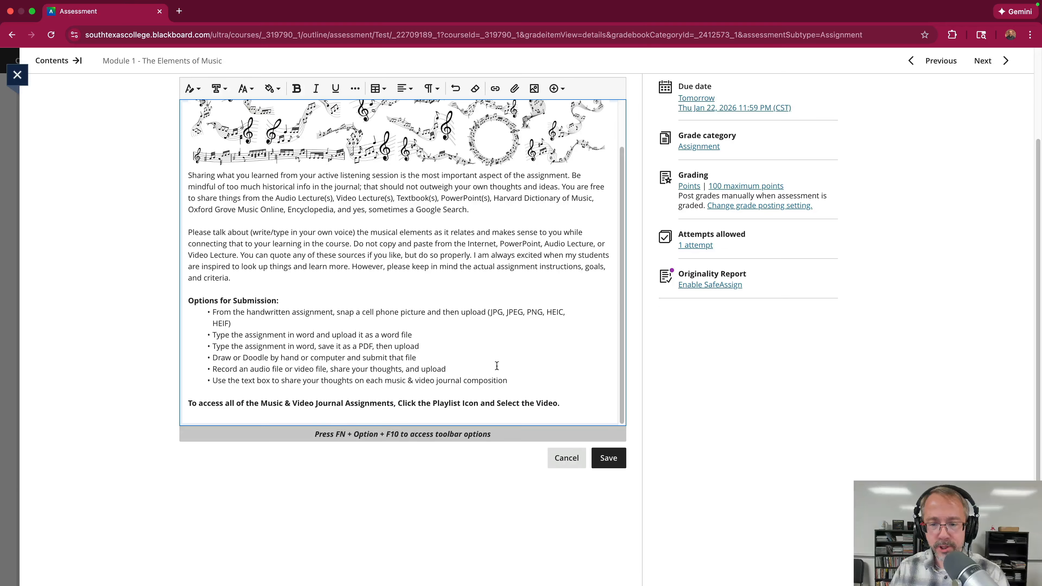
click(577, 403)
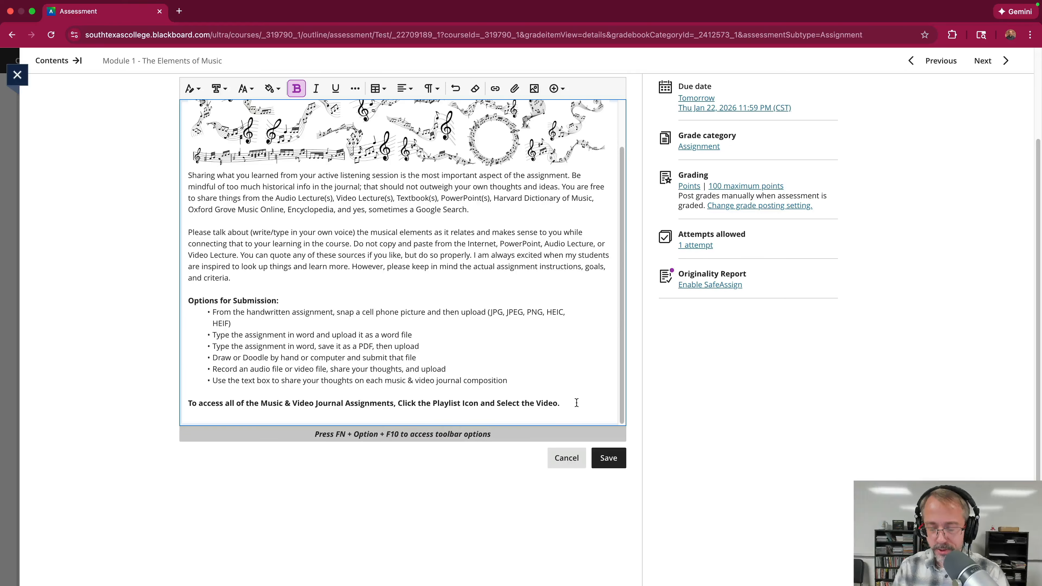
key(Return)
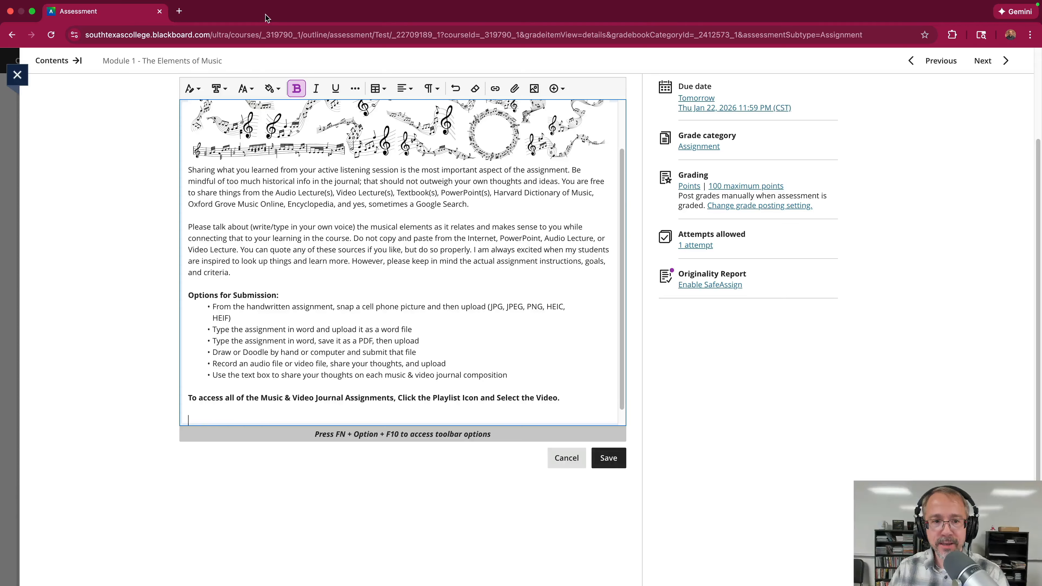
Step: Switch to Word and copy the YouTube embed link under "YouTube Playlist goes here:" in the Blackboard-Notes-TR document
click(32, 12)
drag(334, 35, 401, 84)
click(548, 26)
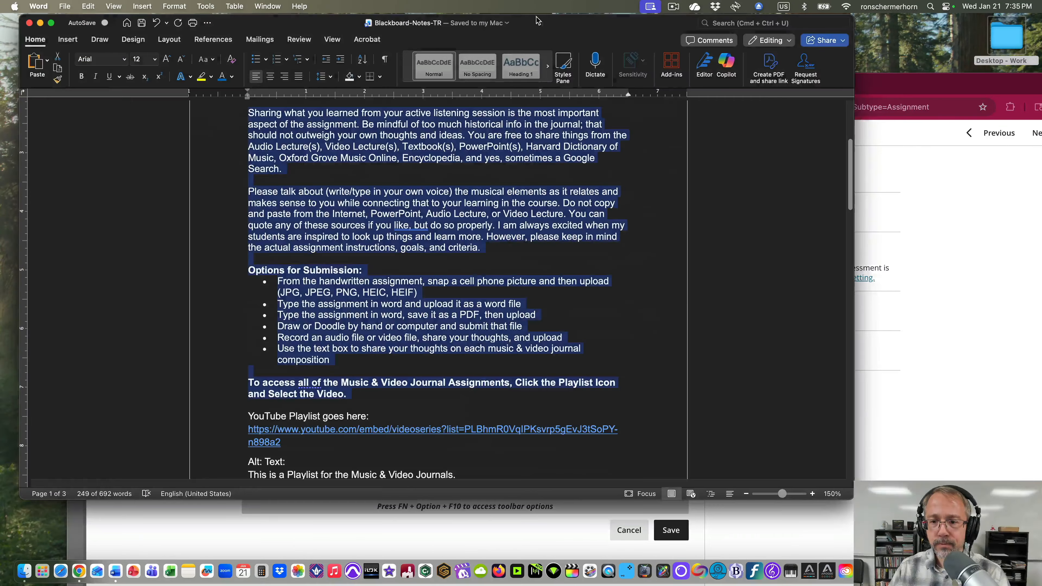
scroll(574, 283, down, 3)
scroll(574, 283, down, 3)
click(391, 305)
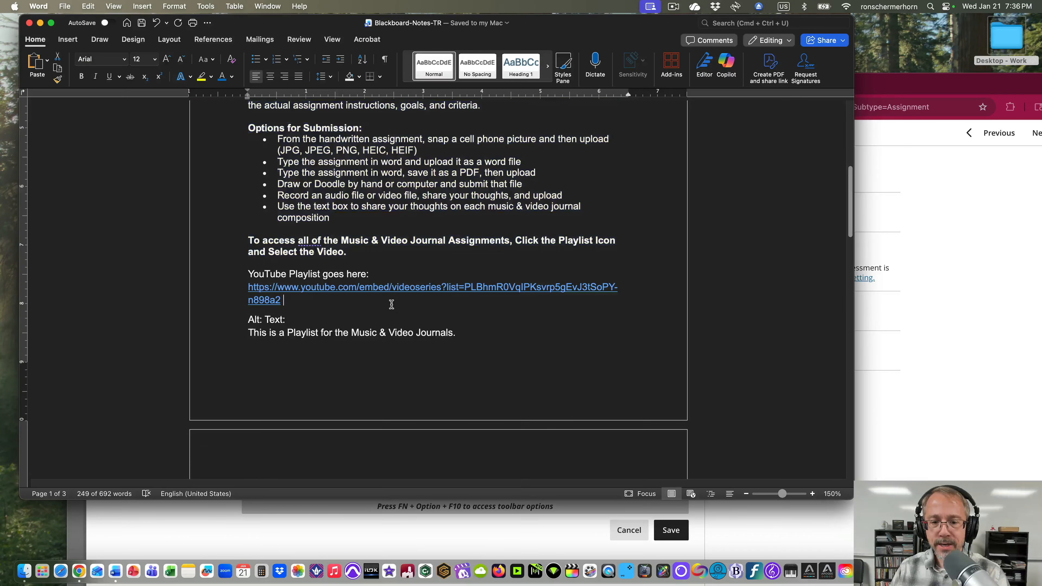
click(290, 299)
drag(305, 299, 249, 286)
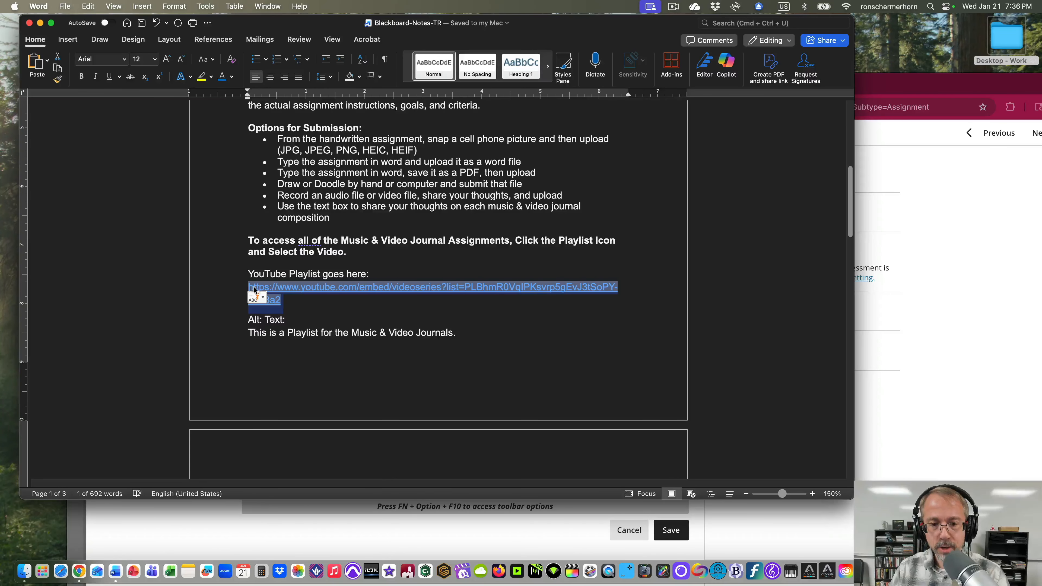
Step: Switch back to Blackboard in Chrome full screen and start embedding media in the instructions, using the copied playlist link as the media URL
click(938, 242)
drag(691, 80, 663, 41)
click(75, 44)
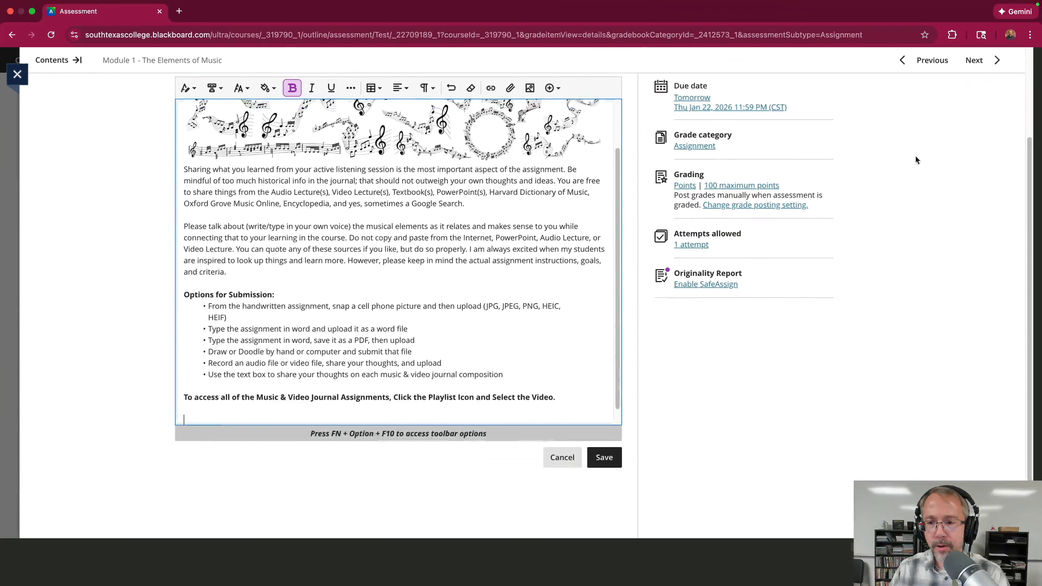
click(560, 90)
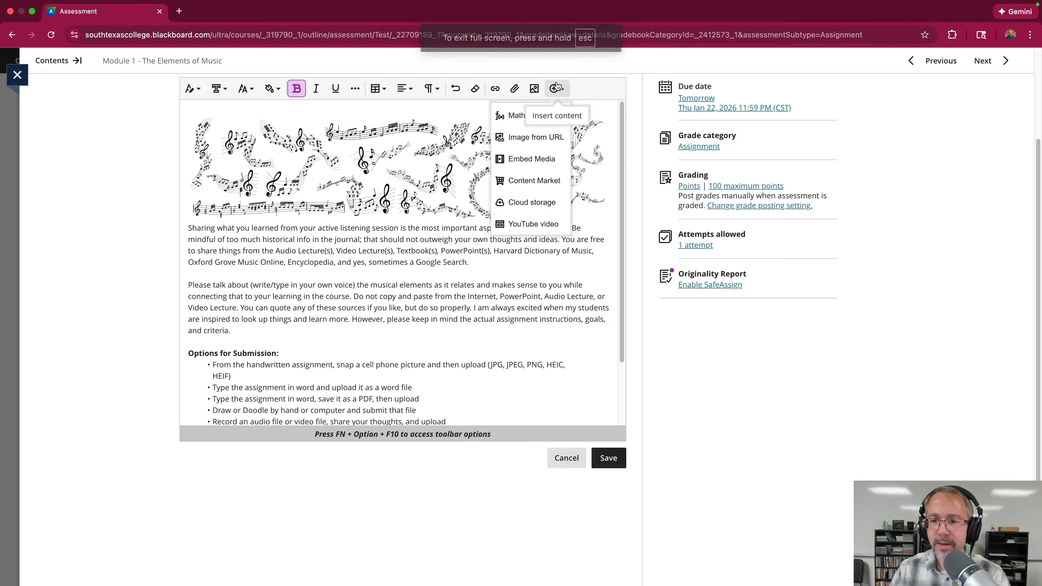
click(532, 159)
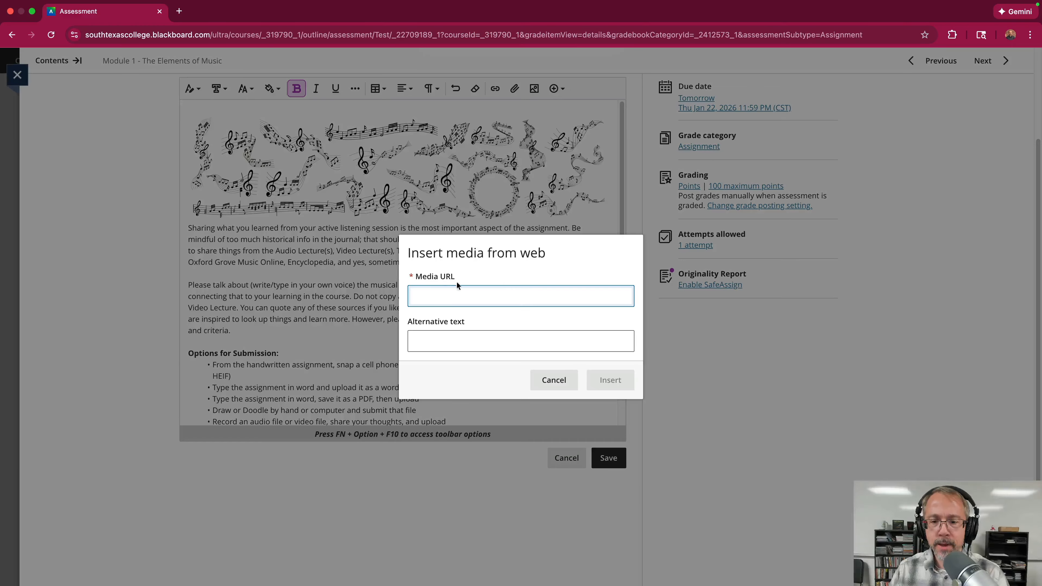
key(super+v)
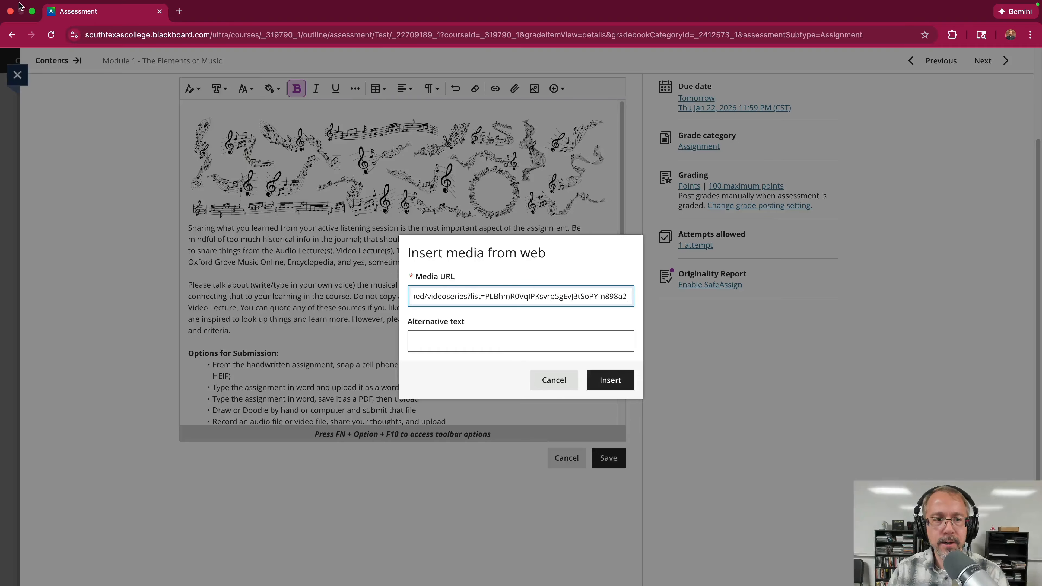
Step: Switch to Word and copy the sentence "This is a Playlist for the Music & Video Journals." in the Blackboard-Notes-TR document
click(32, 11)
click(256, 23)
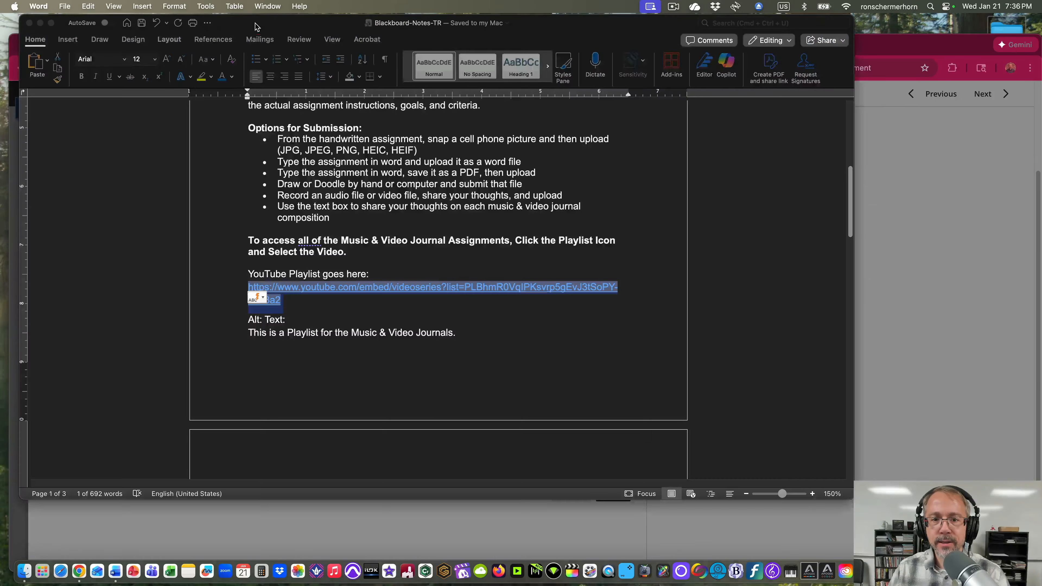
drag(463, 332, 239, 331)
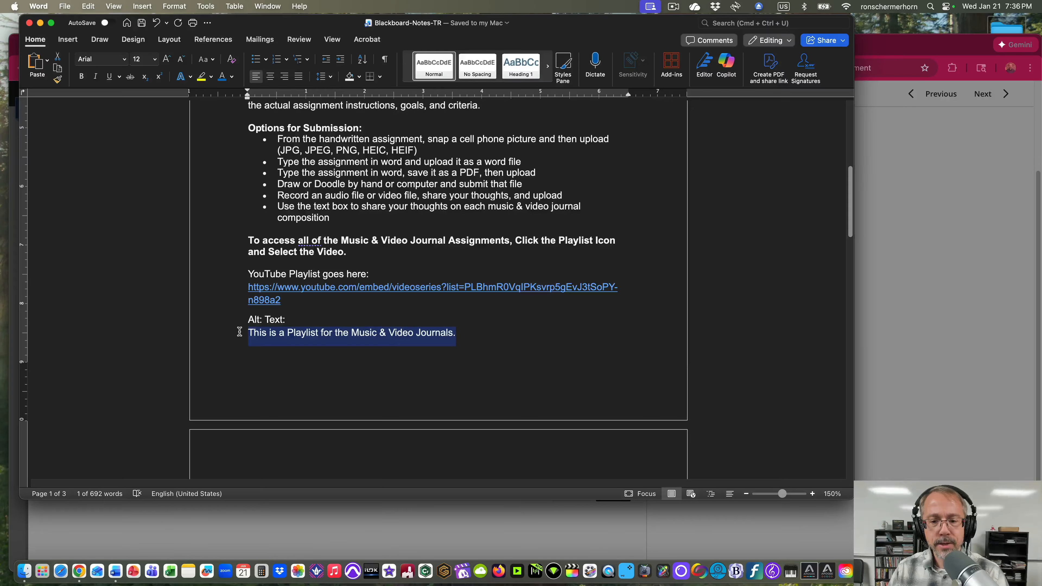
Step: Switch back to Blackboard in Chrome full screen, paste the copied sentence as the media's alternative text, and insert the playlist into the instructions
click(1030, 207)
drag(621, 44, 618, 23)
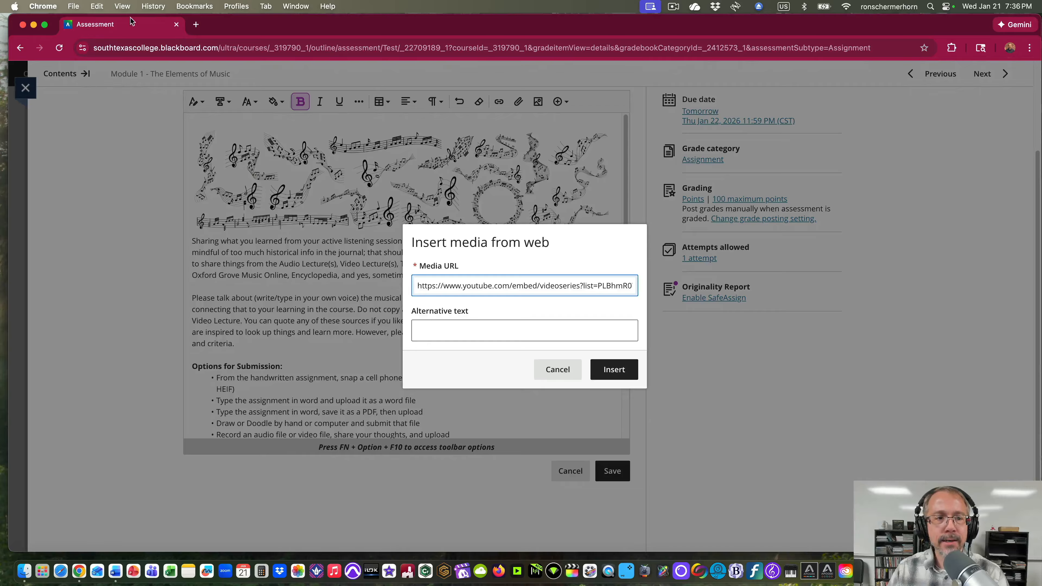
click(44, 25)
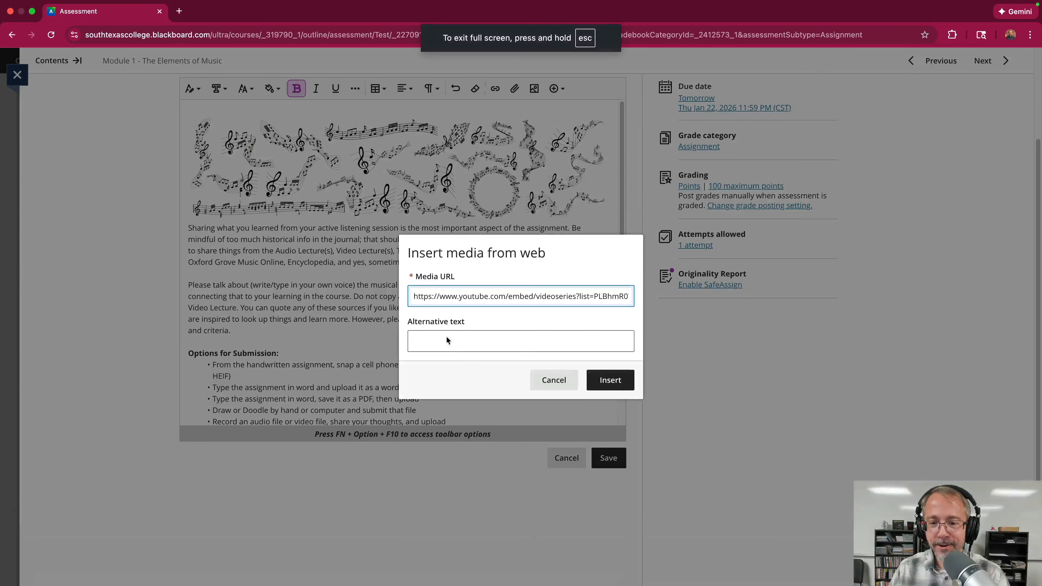
click(445, 339)
key(super+v)
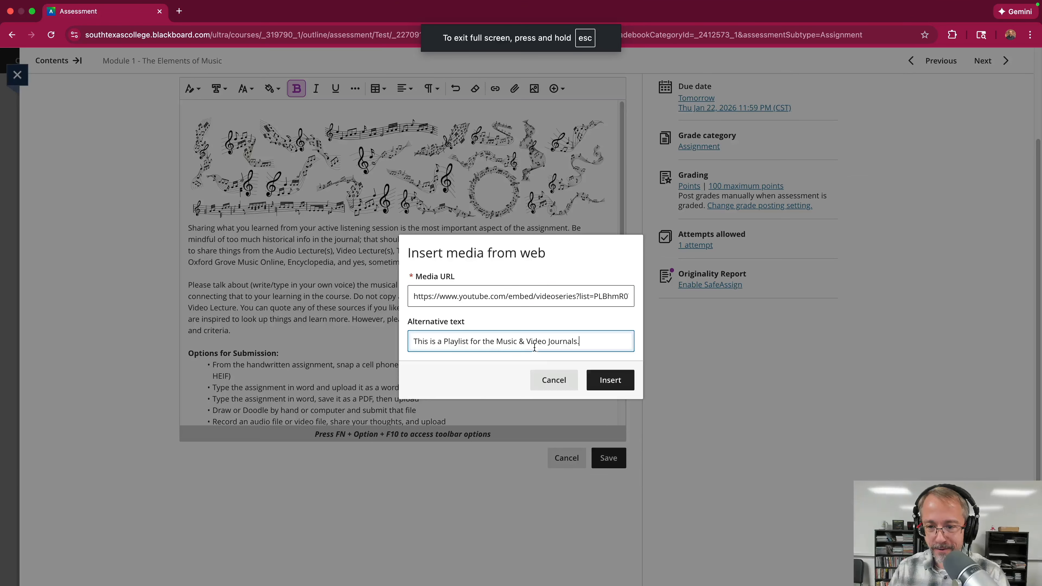
click(605, 381)
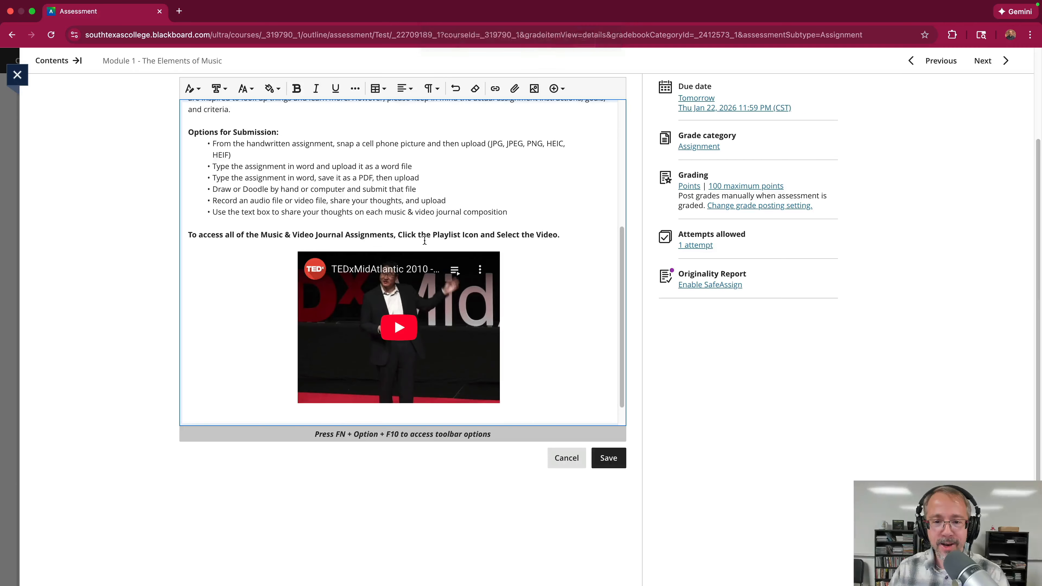
scroll(498, 248, down, 2)
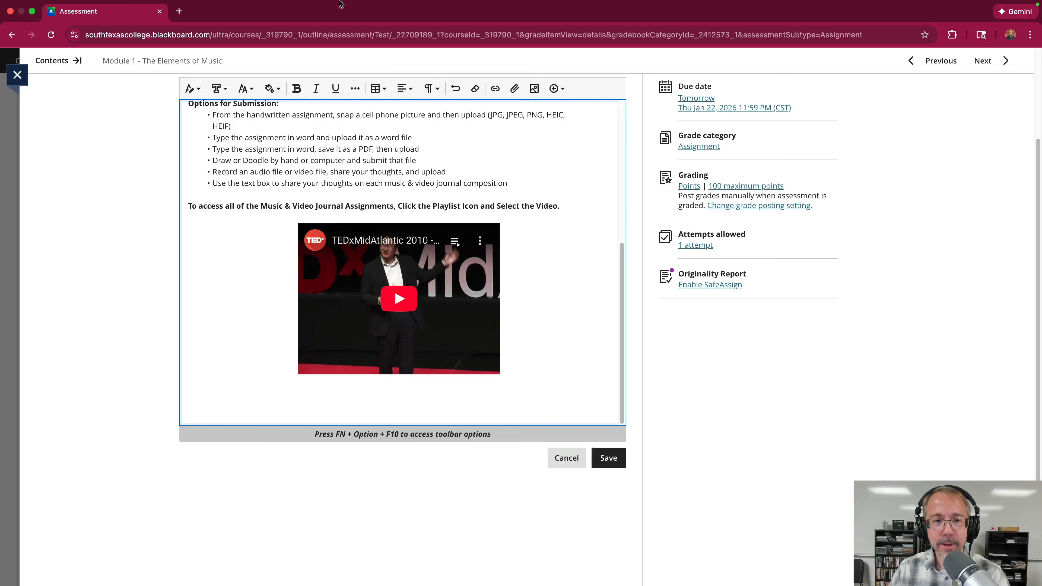
Step: Switch to Word and copy the text from "Grading Criteria:" through the "Focus on the learning" sentence in the Blackboard-Notes-TR document
click(32, 11)
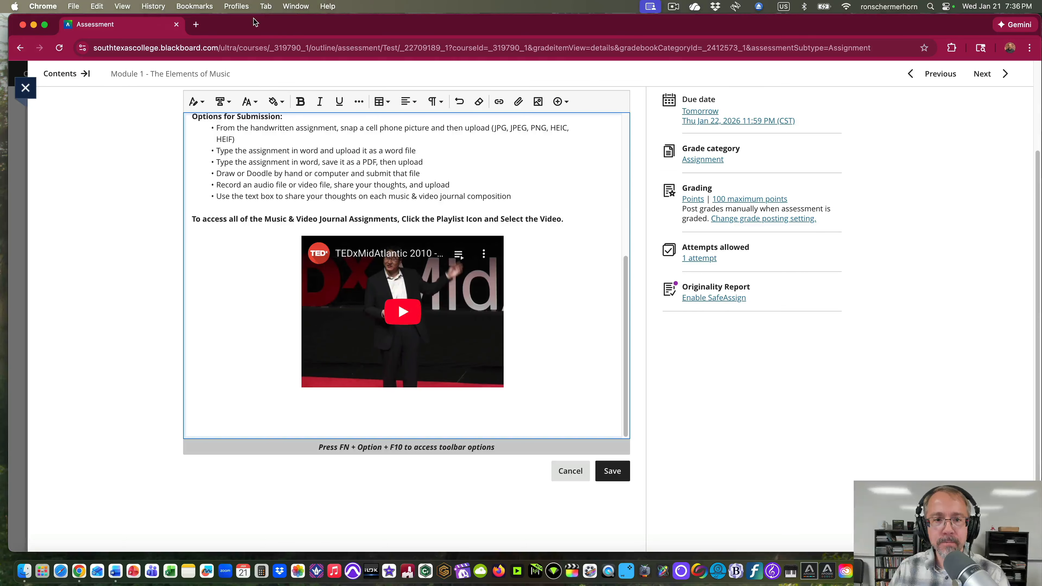
drag(254, 19, 388, 70)
click(316, 27)
scroll(376, 263, down, 2)
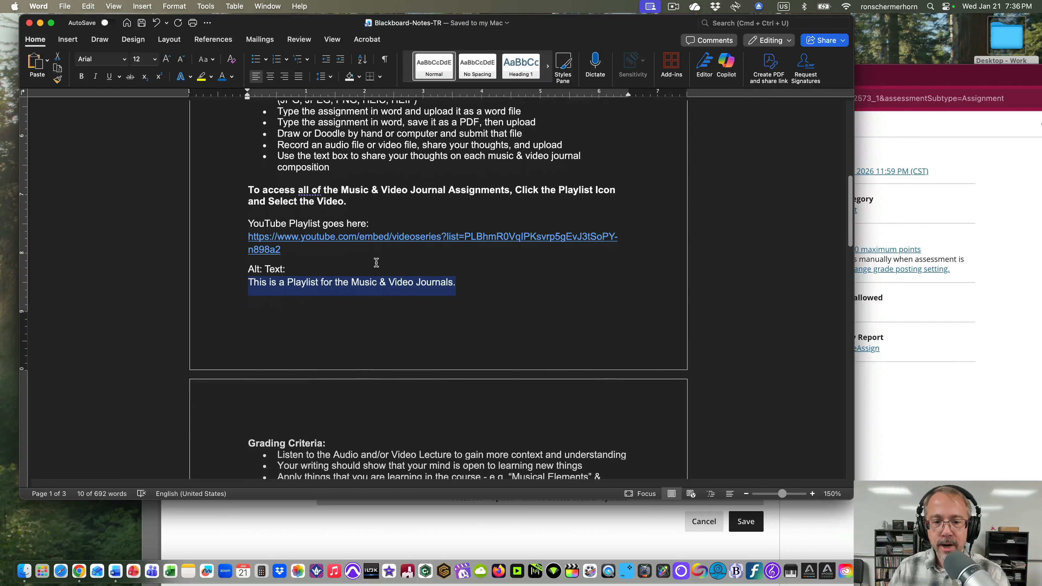
scroll(376, 263, down, 10)
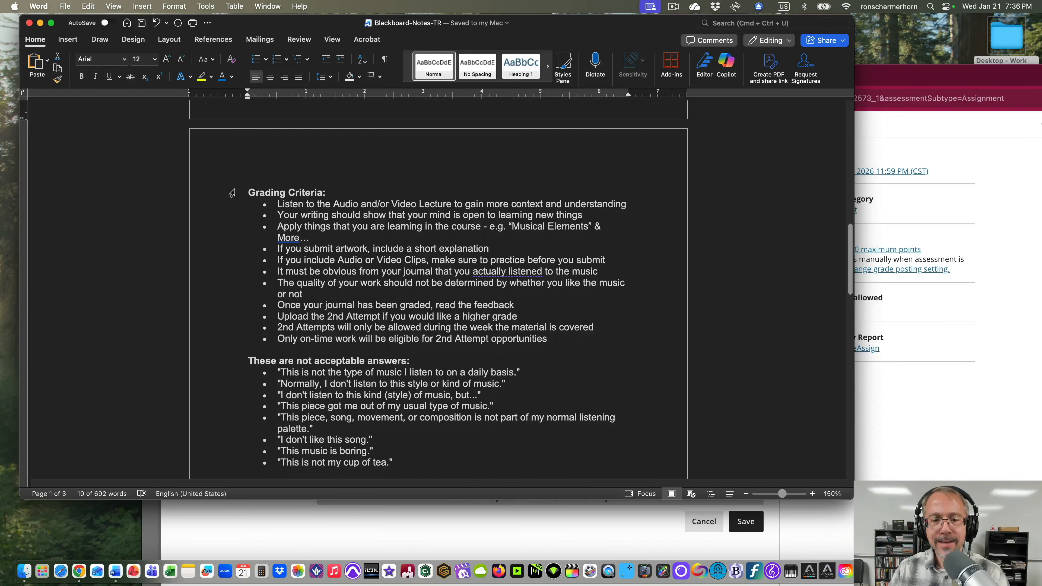
scroll(232, 192, down, 1)
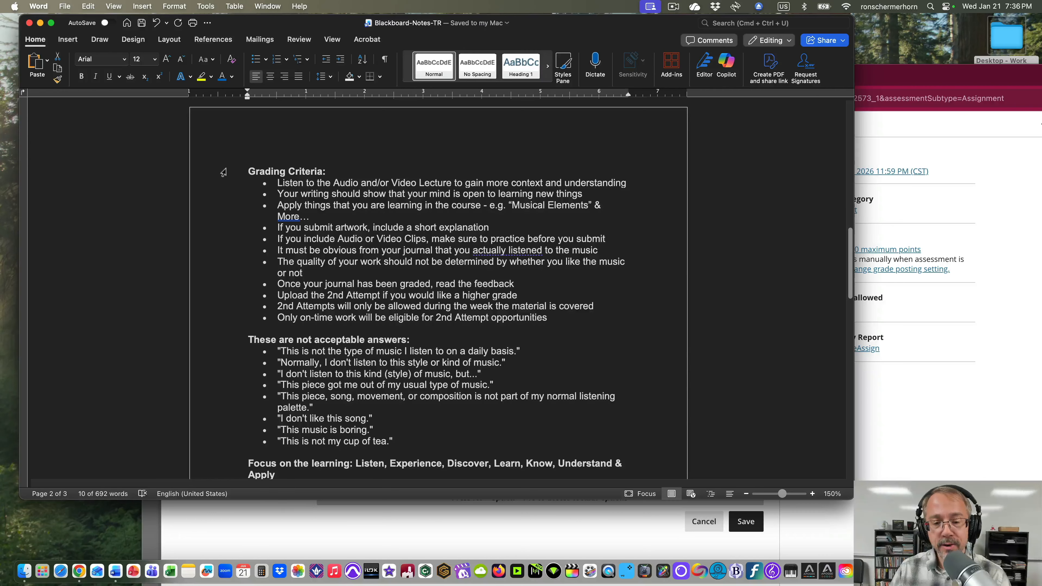
scroll(311, 181, down, 3)
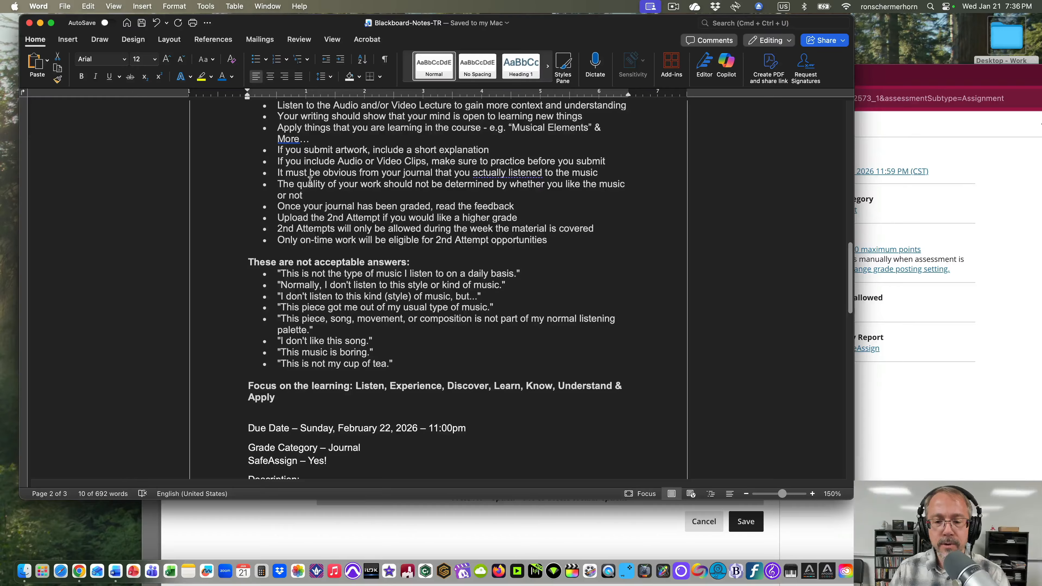
scroll(348, 181, down, 1)
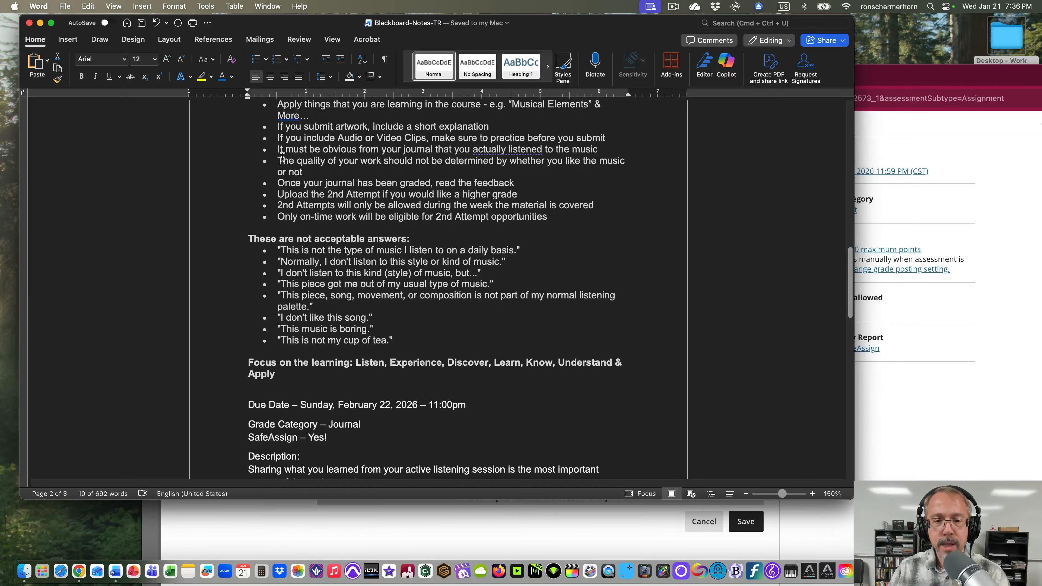
scroll(257, 153, up, 4)
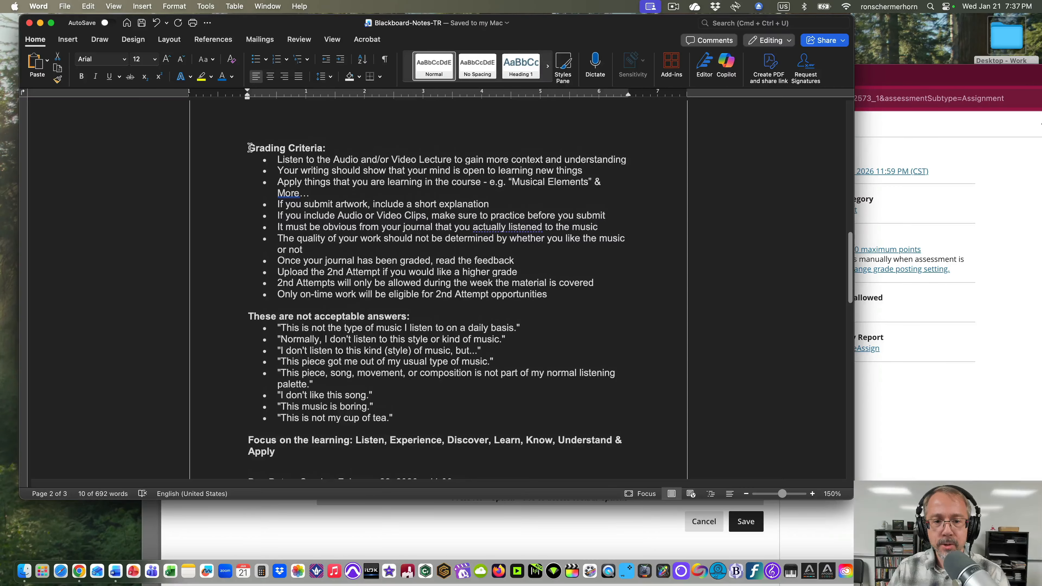
drag(248, 148, 411, 449)
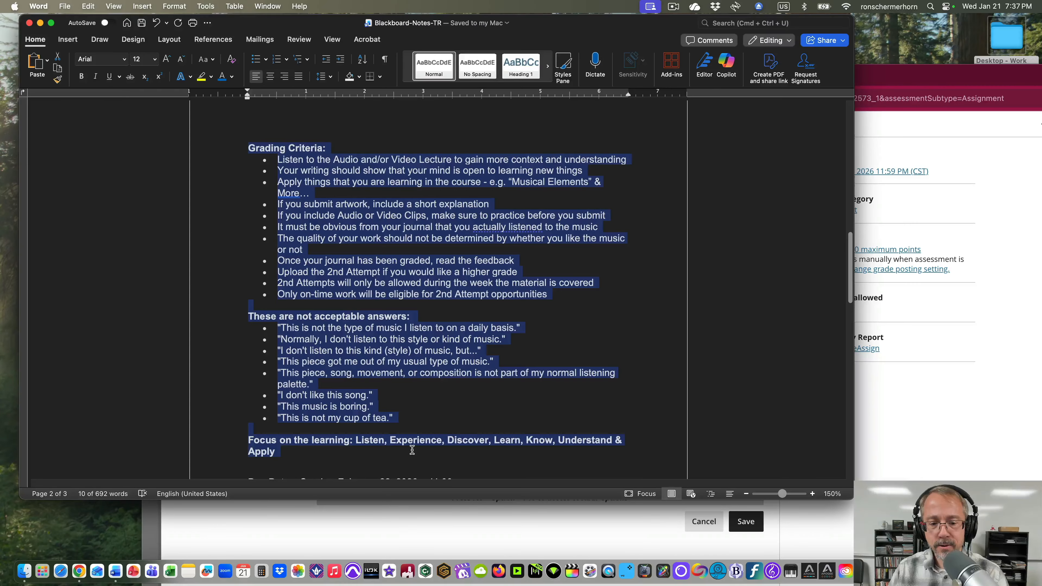
Step: Switch back to Blackboard in Chrome full screen and paste the copied grading criteria text below the embedded playlist in the instructions
drag(905, 77, 860, 45)
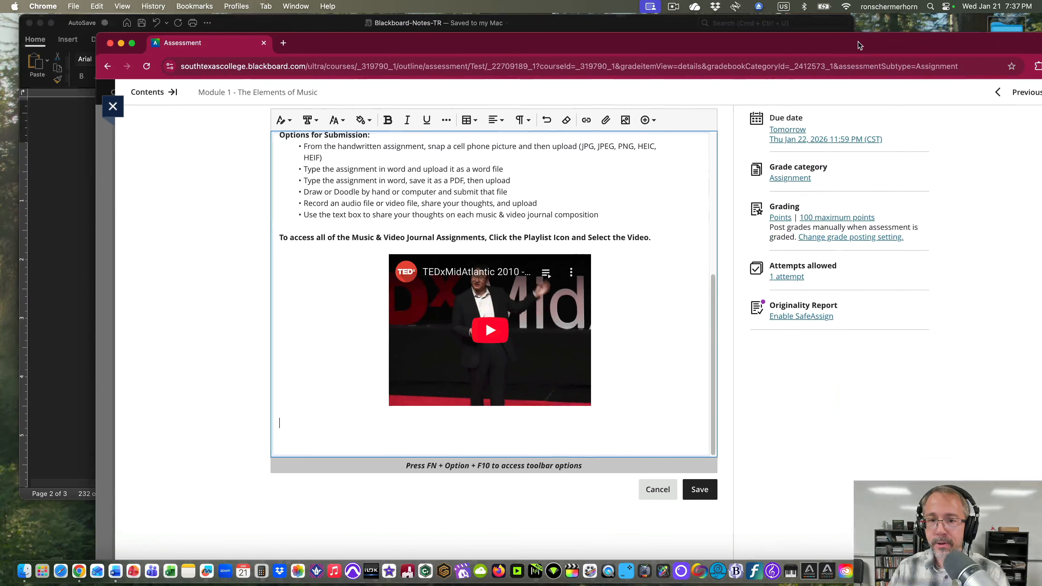
click(132, 43)
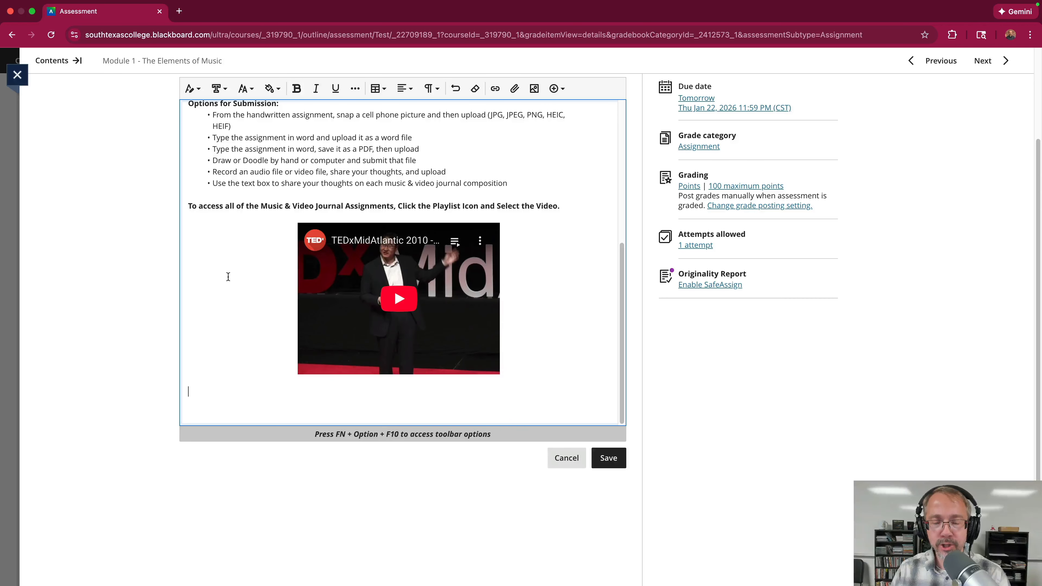
click(209, 402)
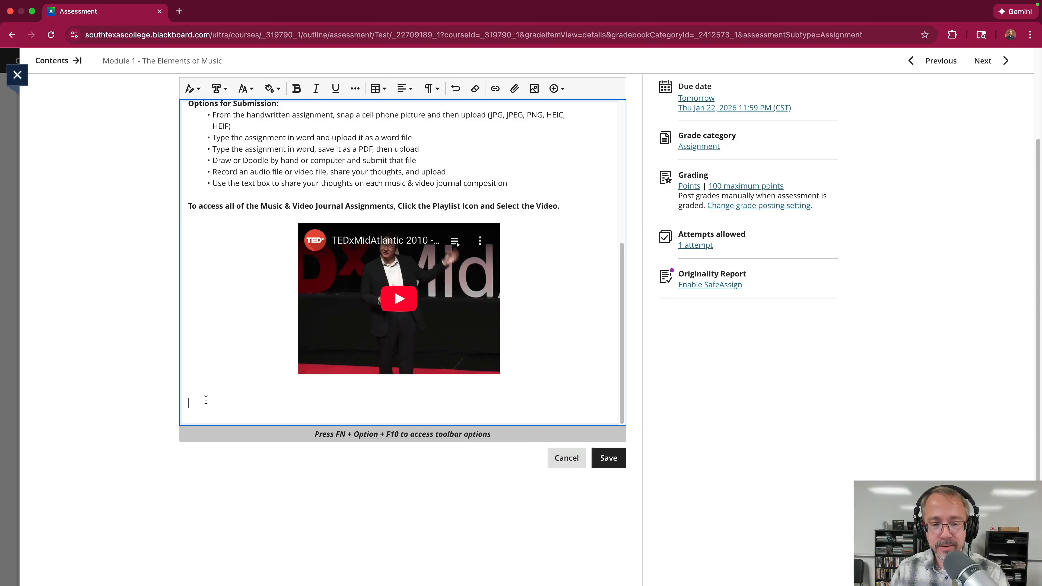
scroll(206, 400, down, 6)
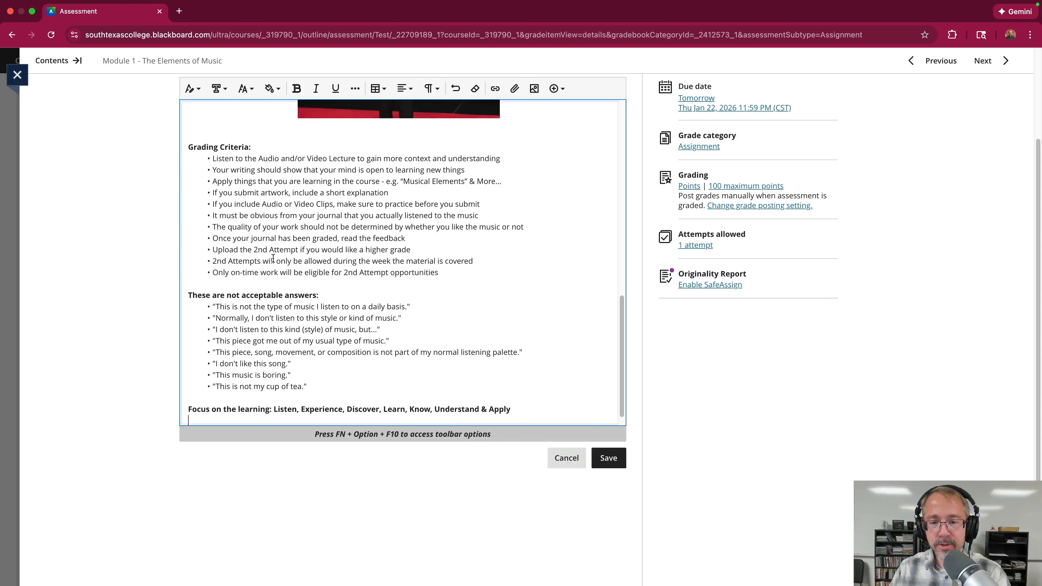
scroll(273, 258, up, 1)
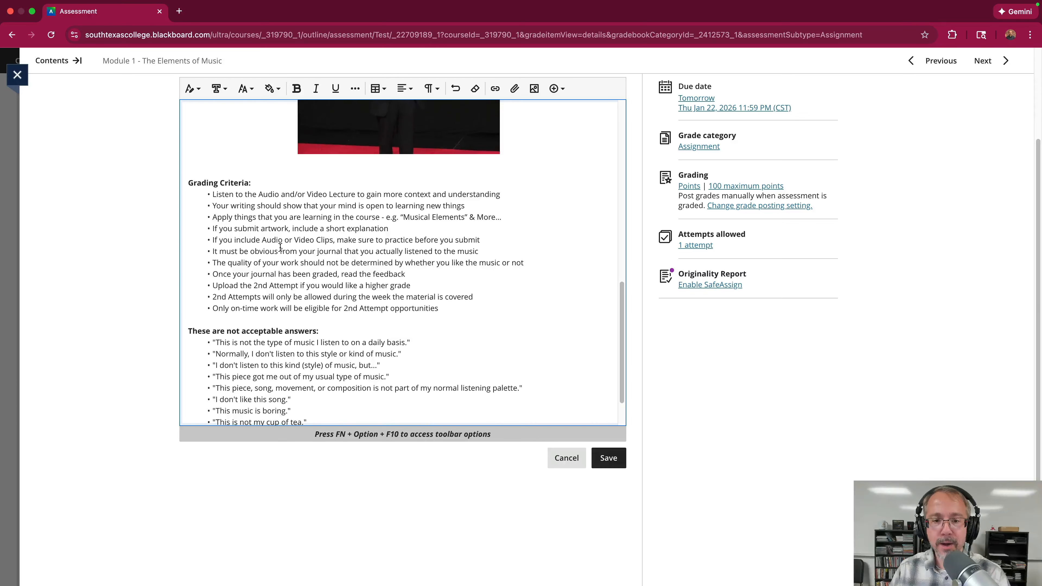
scroll(280, 248, up, 1)
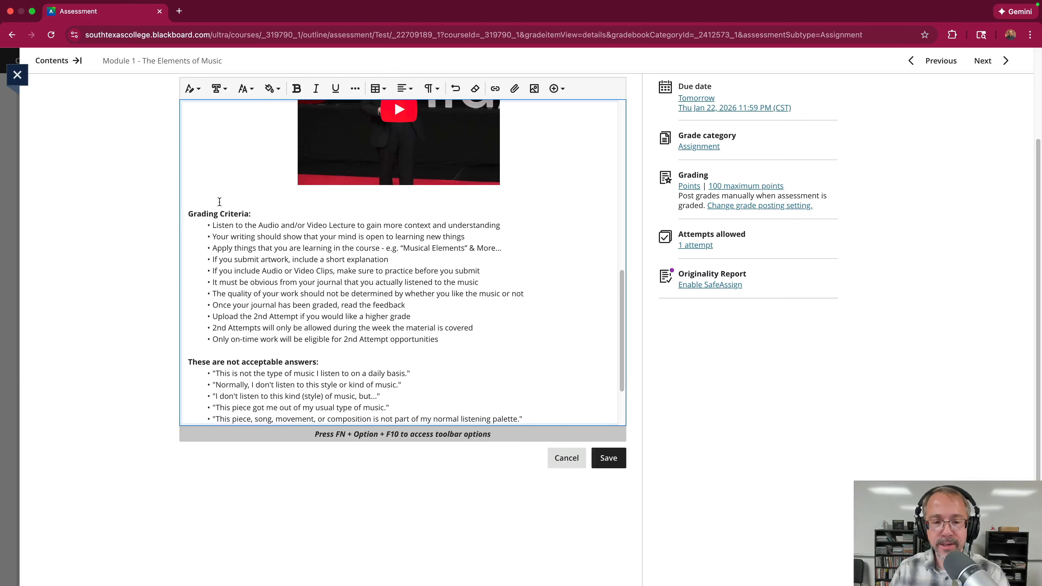
Step: Remove the extra blank line above "Grading Criteria:" and the empty lines after the "Focus on the learning" sentence
click(188, 213)
key(BackSpace)
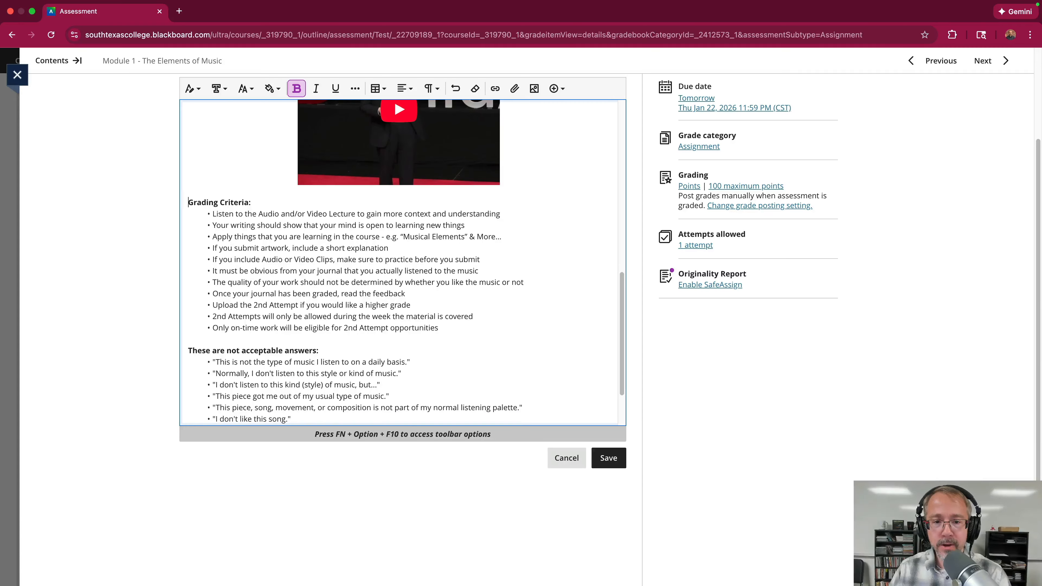
scroll(267, 184, down, 3)
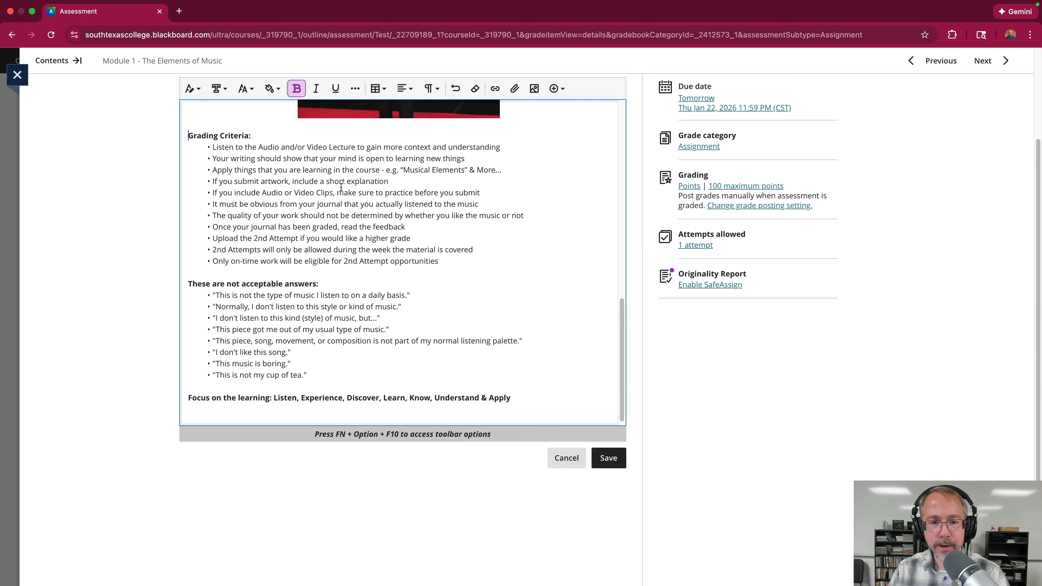
scroll(290, 161, up, 1)
scroll(302, 169, down, 1)
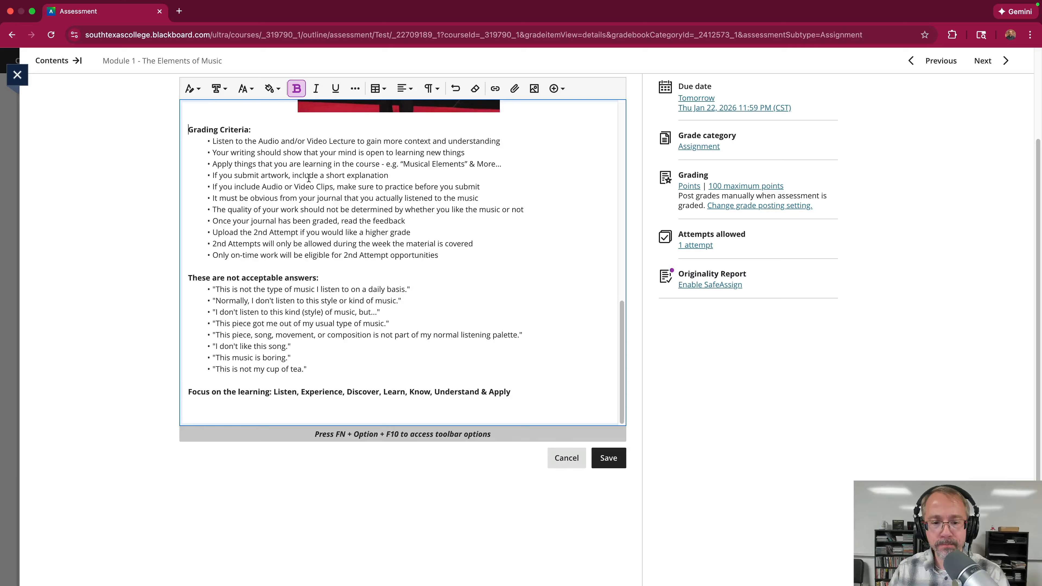
click(227, 413)
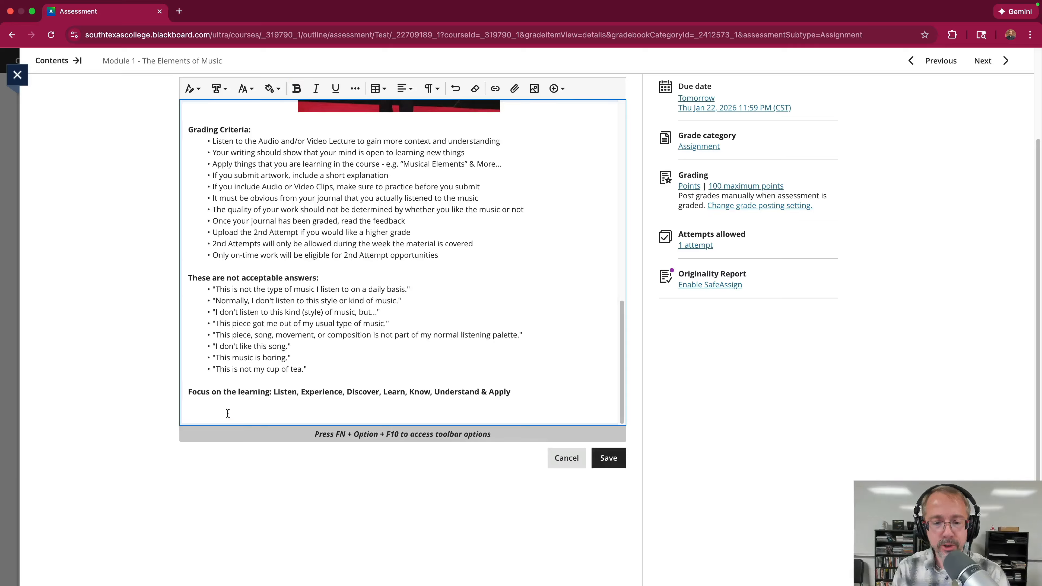
key(BackSpace)
key(BackSpace)
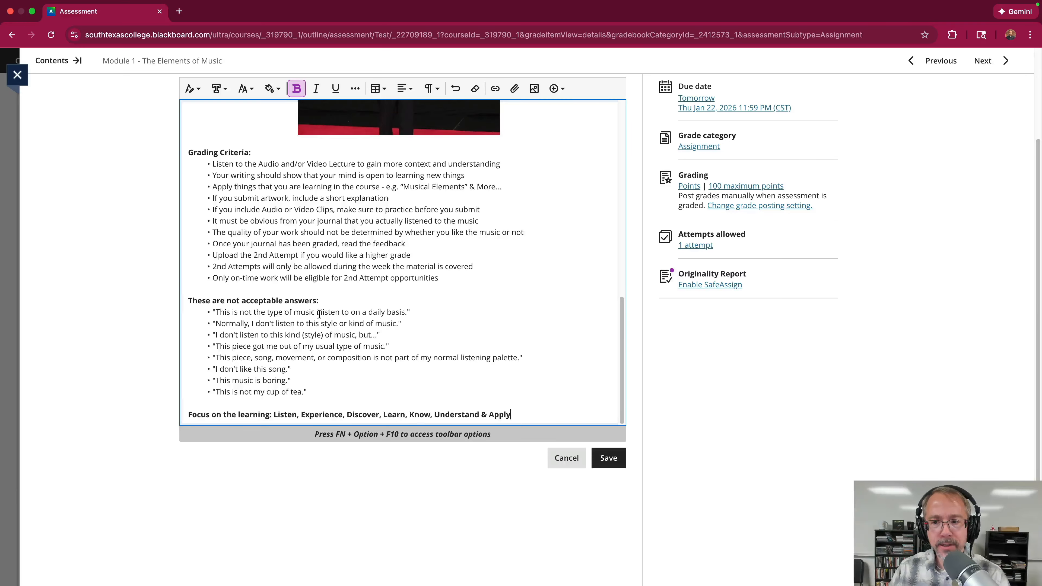
Step: Review the whole instructions text and check the music notes image's URL and alternative text in its edit settings
scroll(315, 319, up, 10)
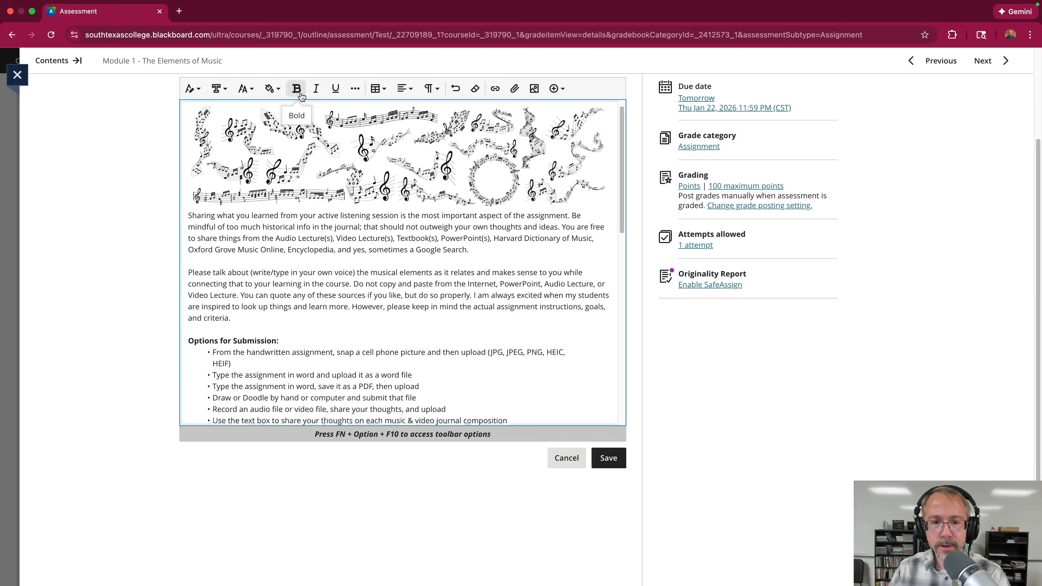
scroll(363, 181, down, 10)
scroll(364, 181, up, 10)
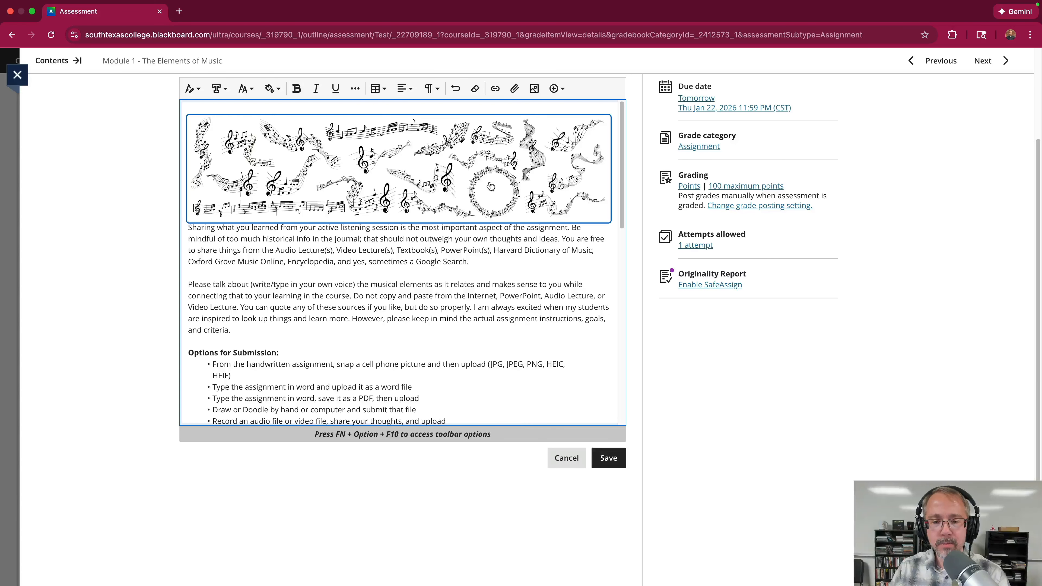
scroll(328, 148, down, 1)
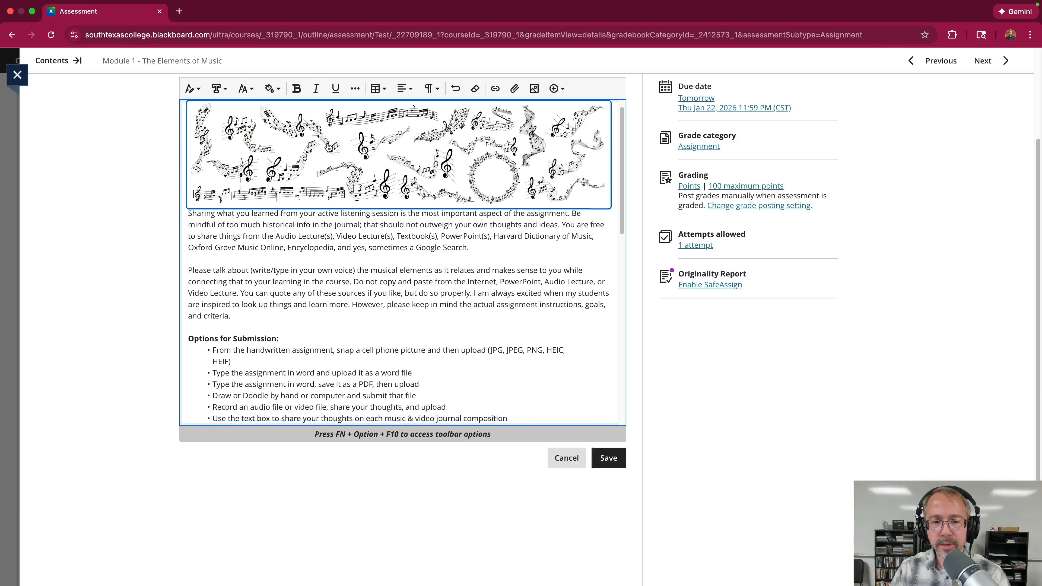
click(329, 148)
click(534, 88)
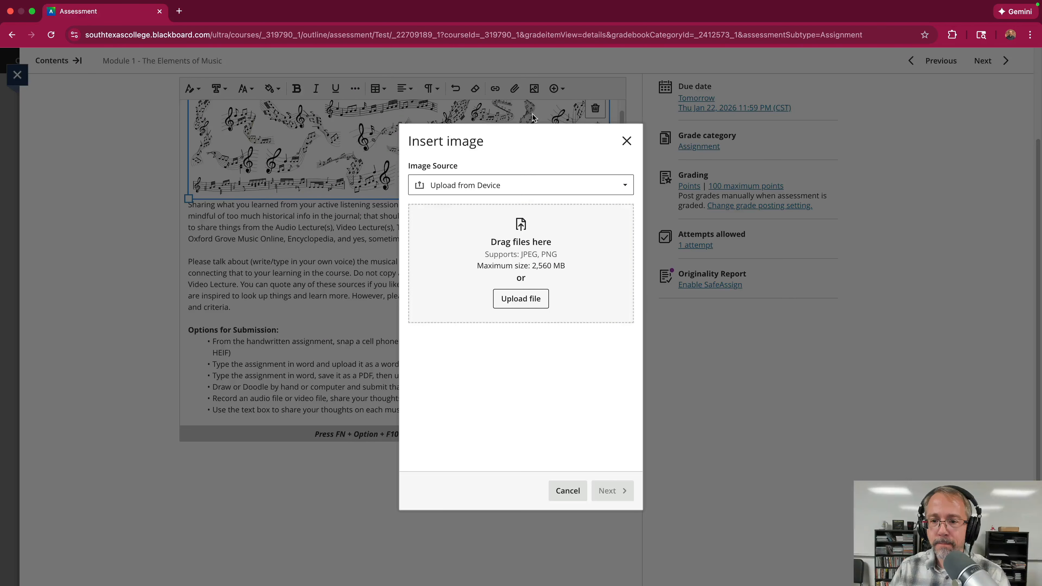
click(626, 141)
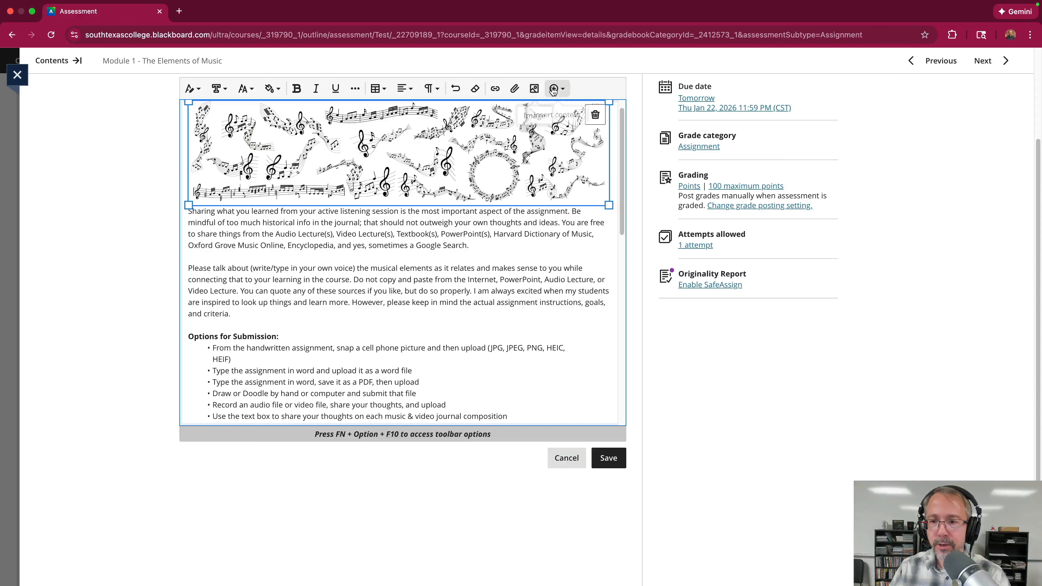
click(554, 89)
click(542, 141)
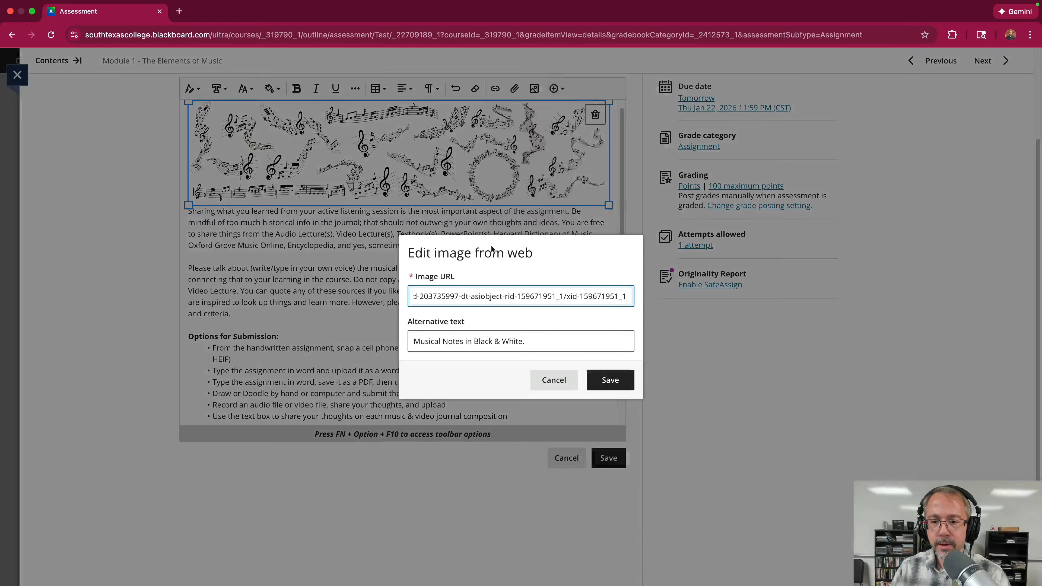
click(616, 383)
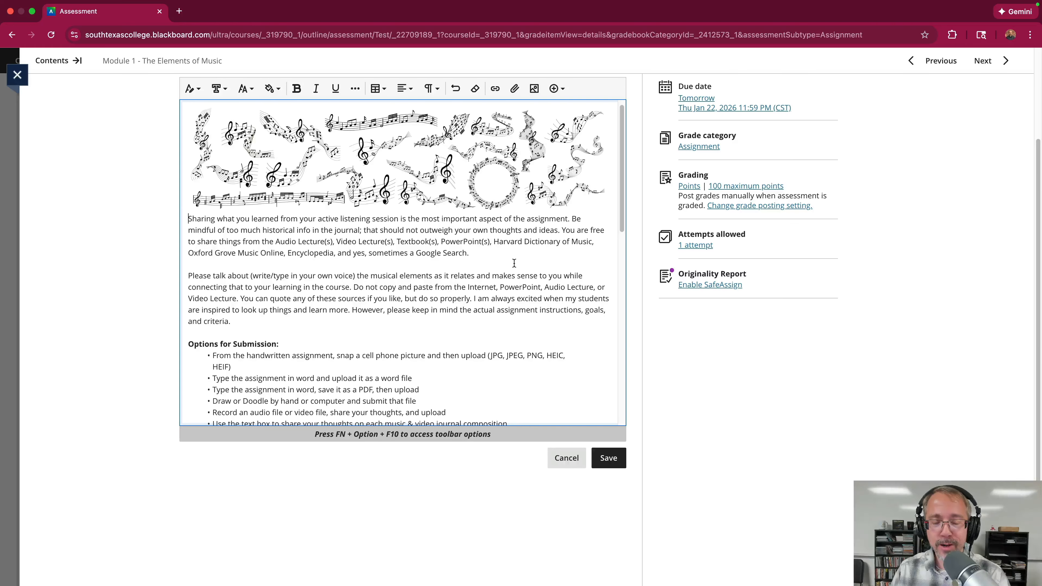
scroll(514, 263, up, 1)
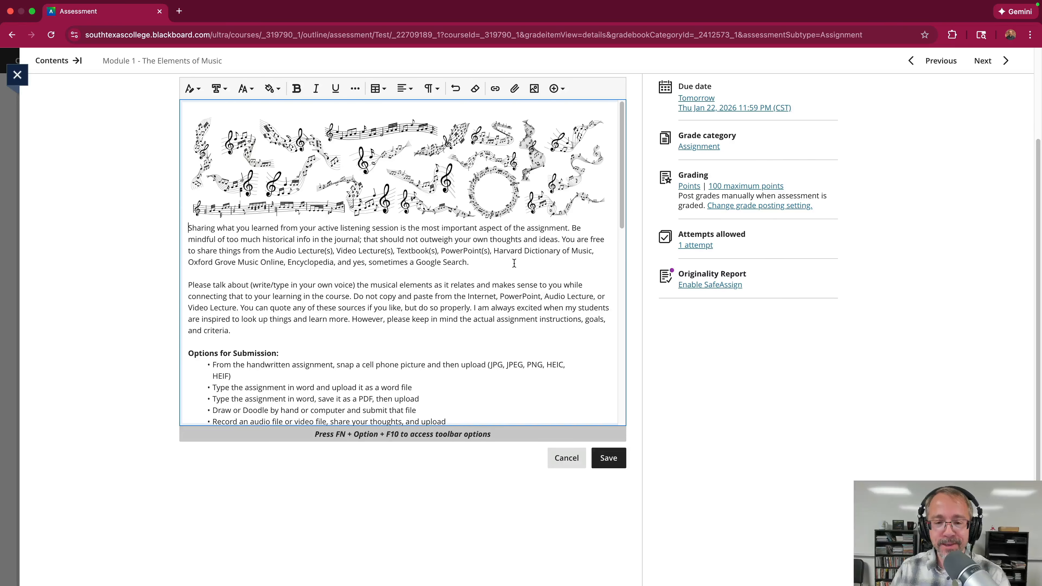
scroll(516, 260, down, 1)
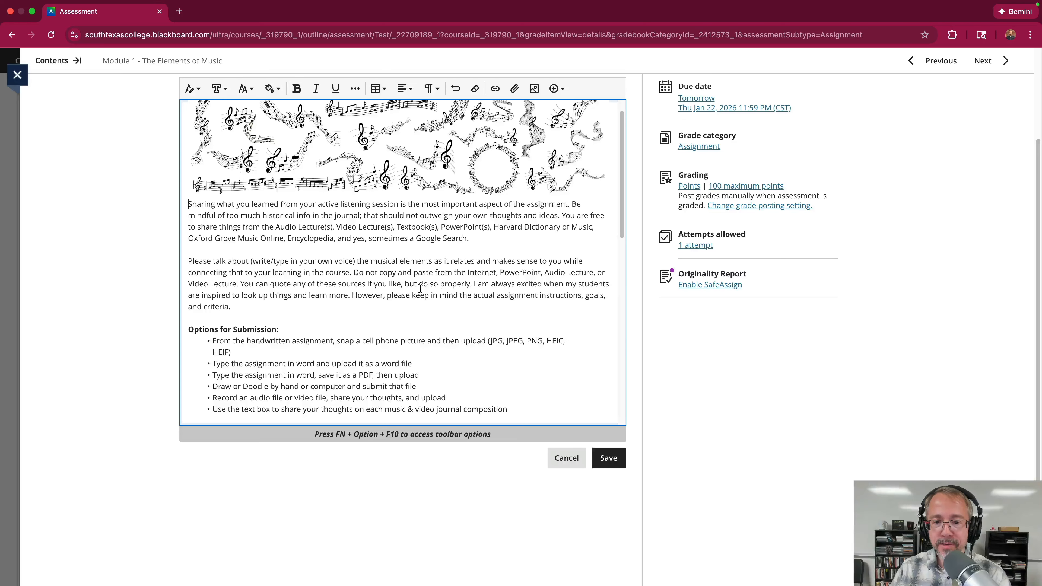
Step: Review the instructions in the editor from the music notes image down through the submission options, embedded playlist and grading criteria
scroll(420, 289, down, 3)
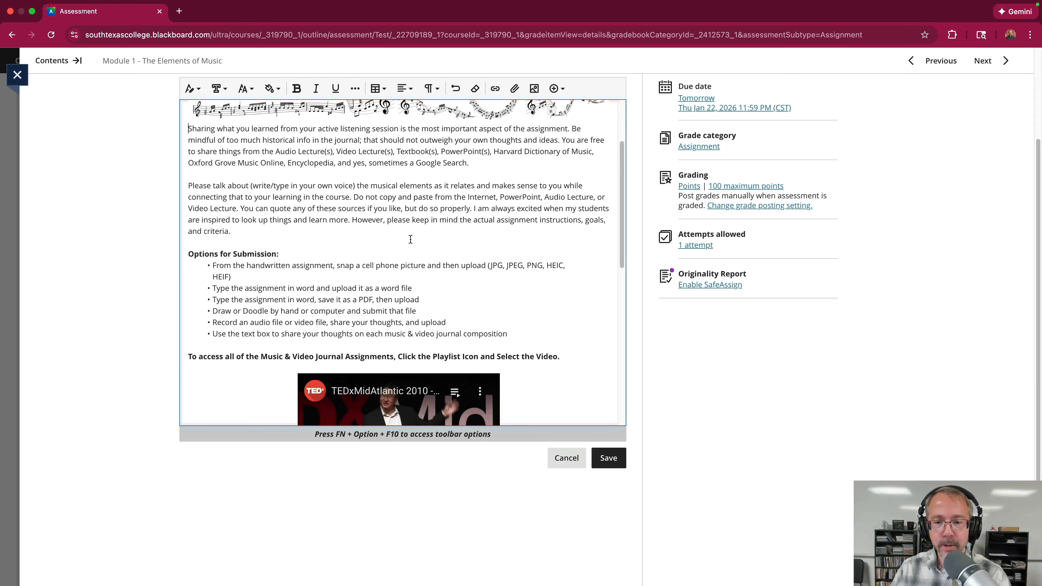
scroll(350, 240, down, 2)
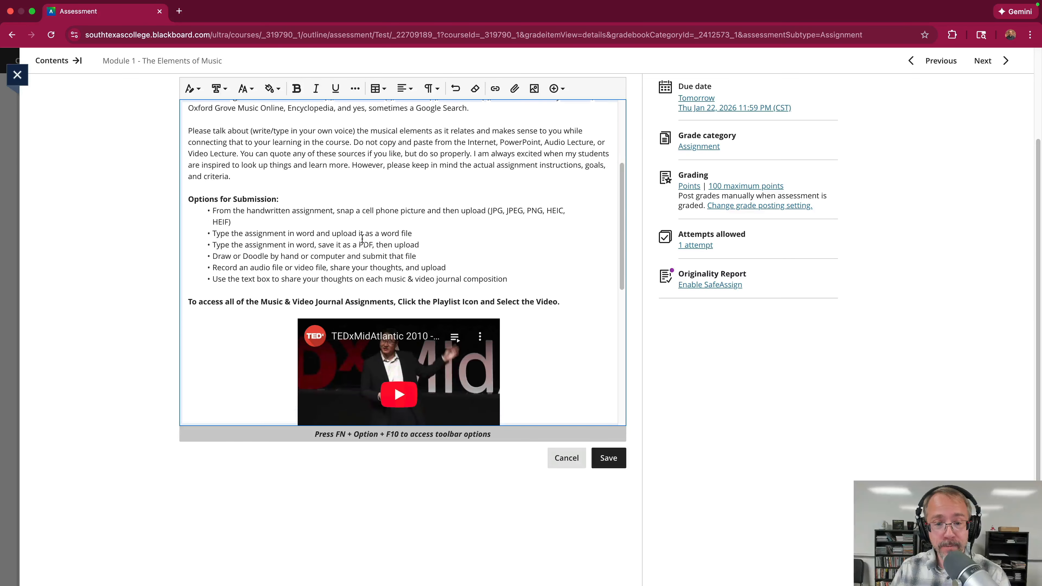
scroll(189, 288, up, 3)
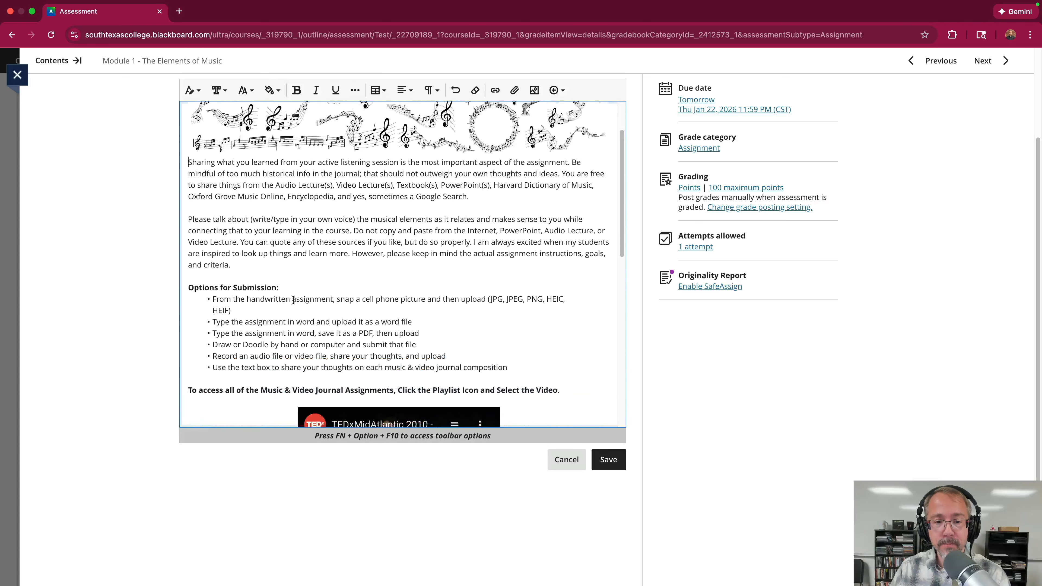
scroll(293, 300, down, 3)
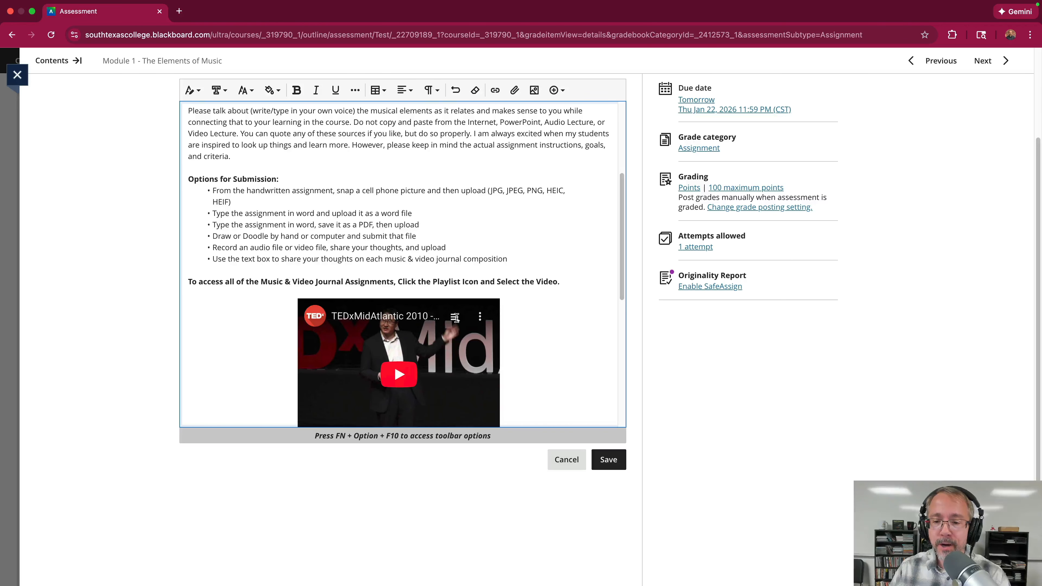
scroll(537, 286, down, 3)
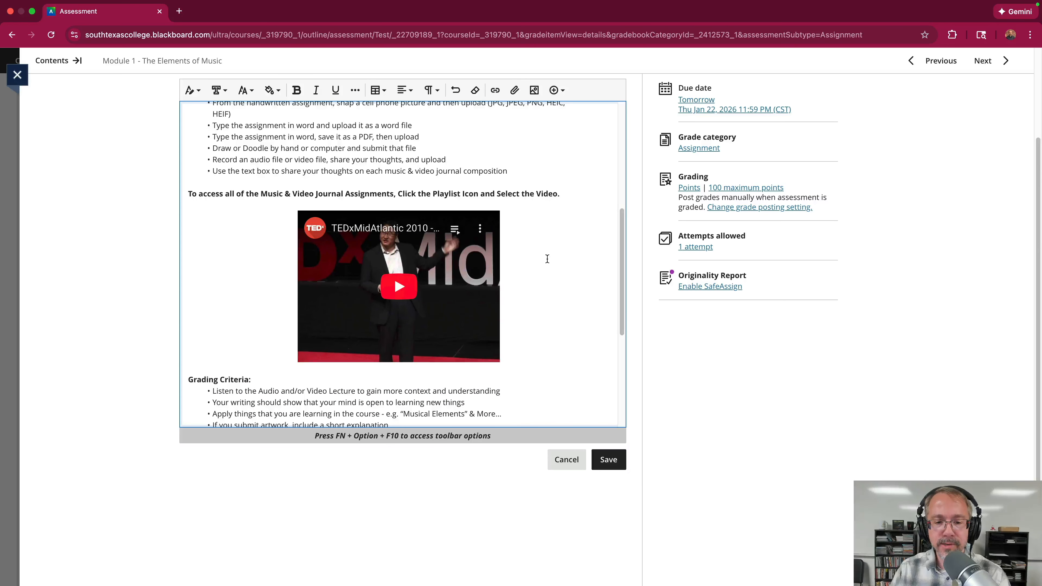
scroll(547, 258, down, 3)
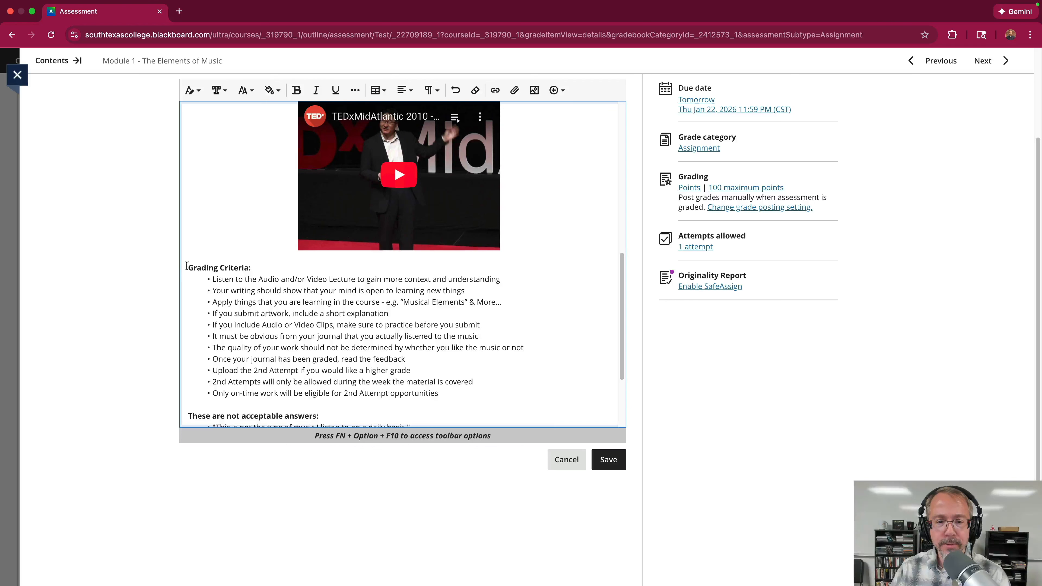
Step: Remove the blank line between the embedded video and the "Grading Criteria:" heading and put it back
click(187, 266)
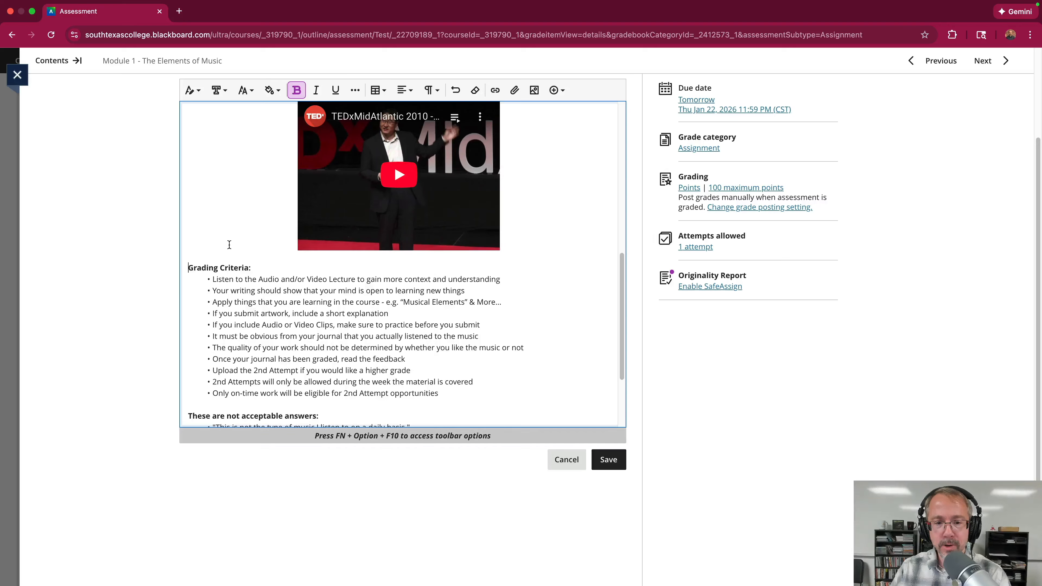
key(BackSpace)
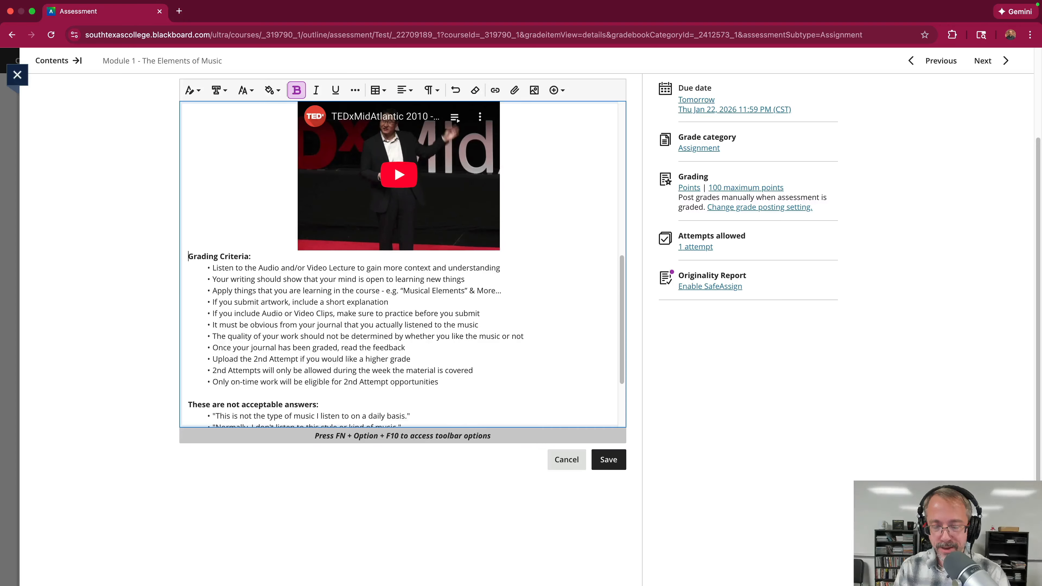
key(Return)
Step: Check the remaining instructions down to the "Focus on the learning" sentence and save the assignment instructions
scroll(362, 253, down, 5)
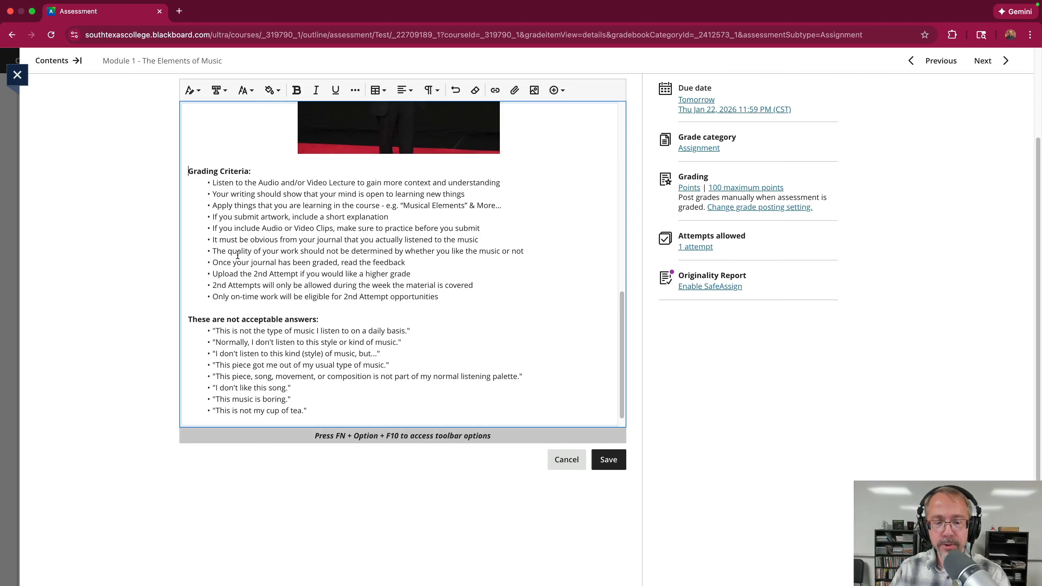
scroll(380, 207, down, 1)
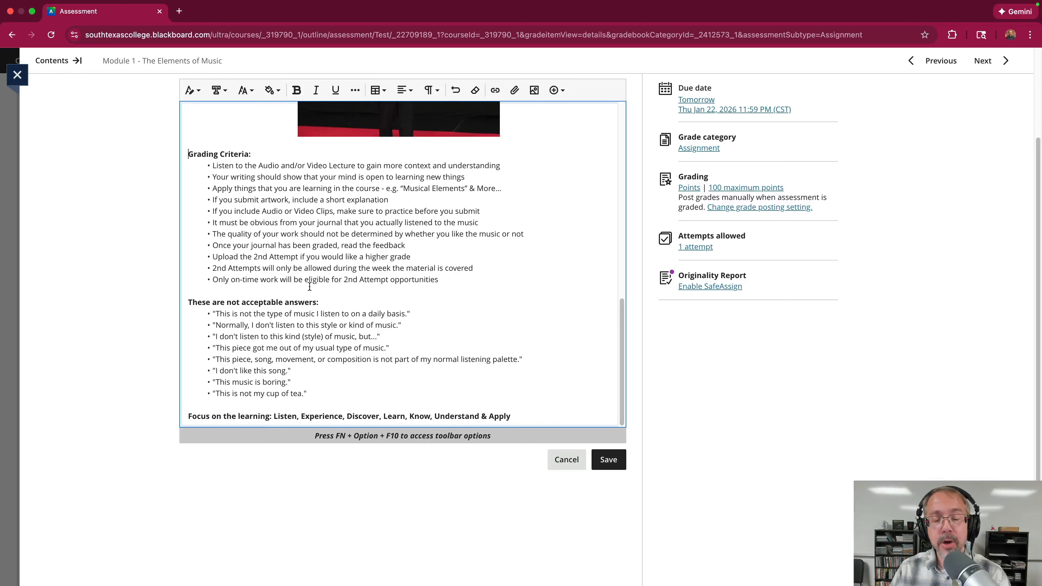
scroll(339, 299, down, 1)
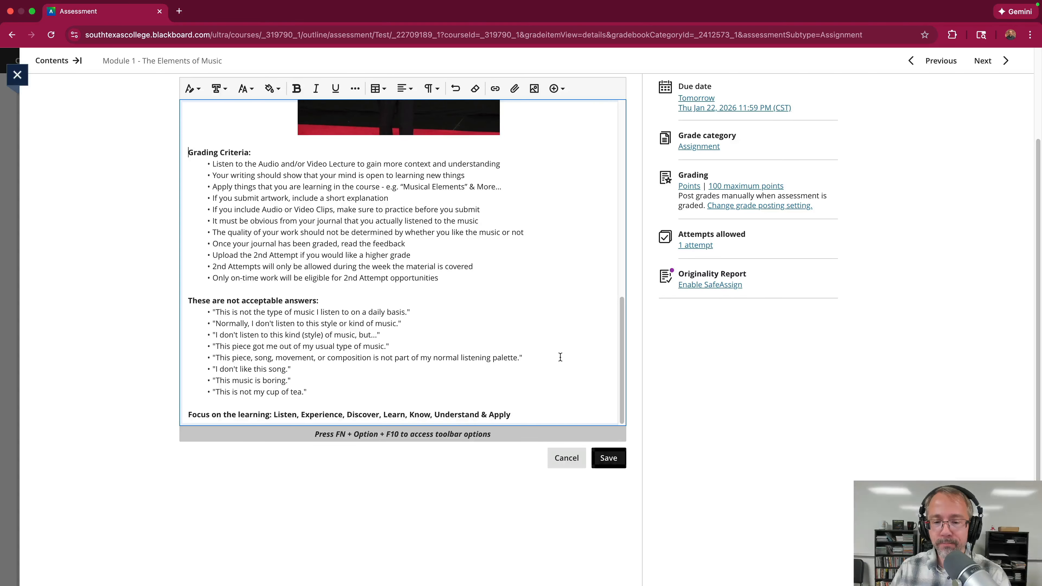
click(609, 459)
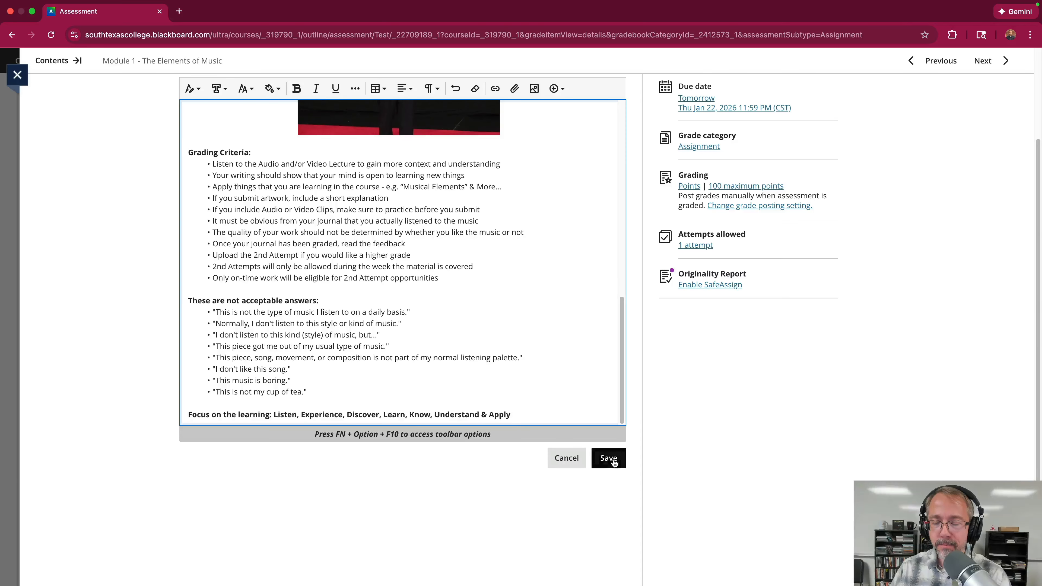
Step: Append "- Practice!" to the end of the assignment title "Music & Video Journal #1: Charles Limb: Your Brain on Improv"
scroll(356, 188, up, 3)
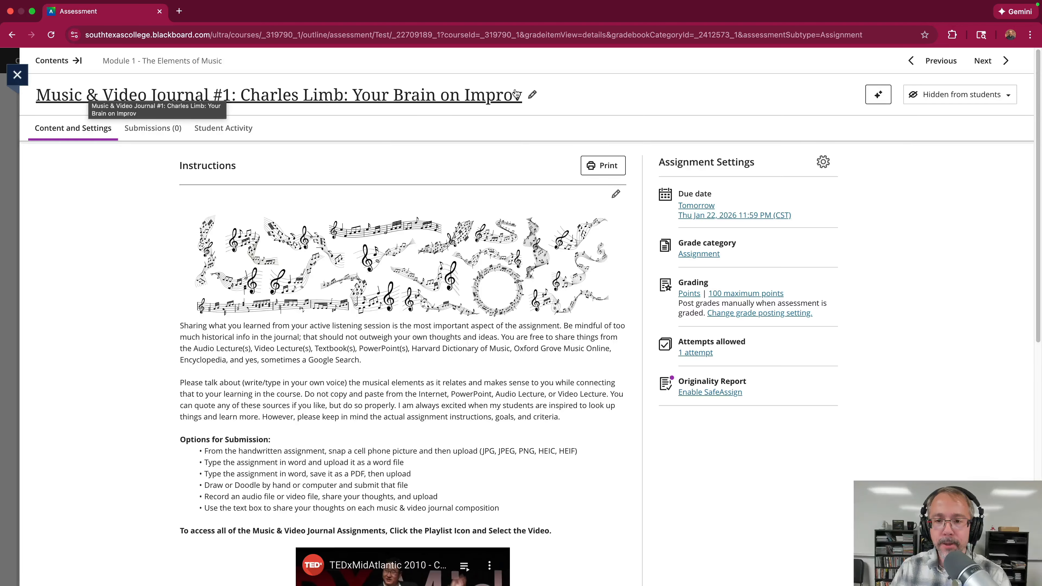
click(533, 97)
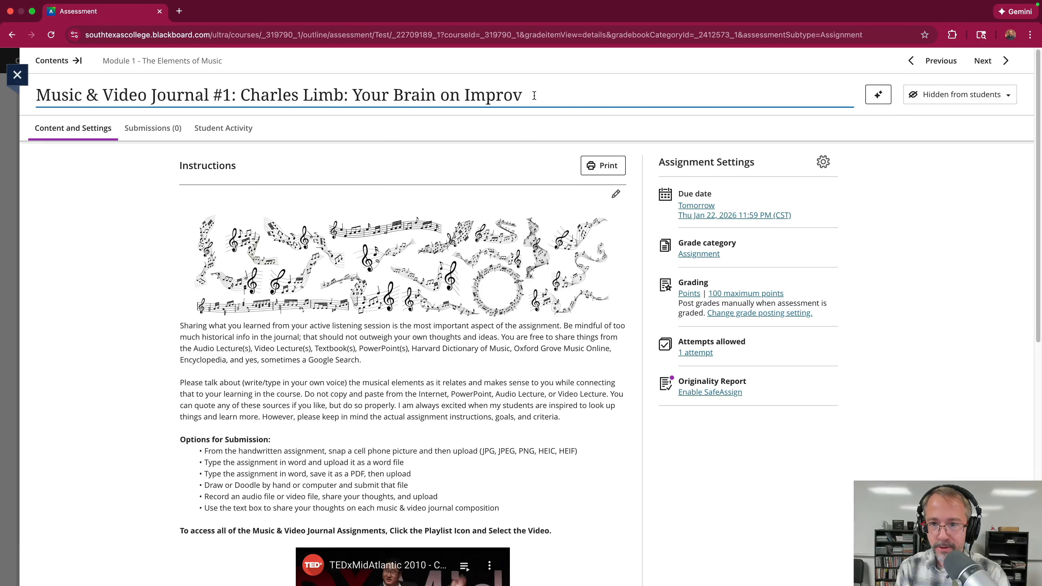
text(- )
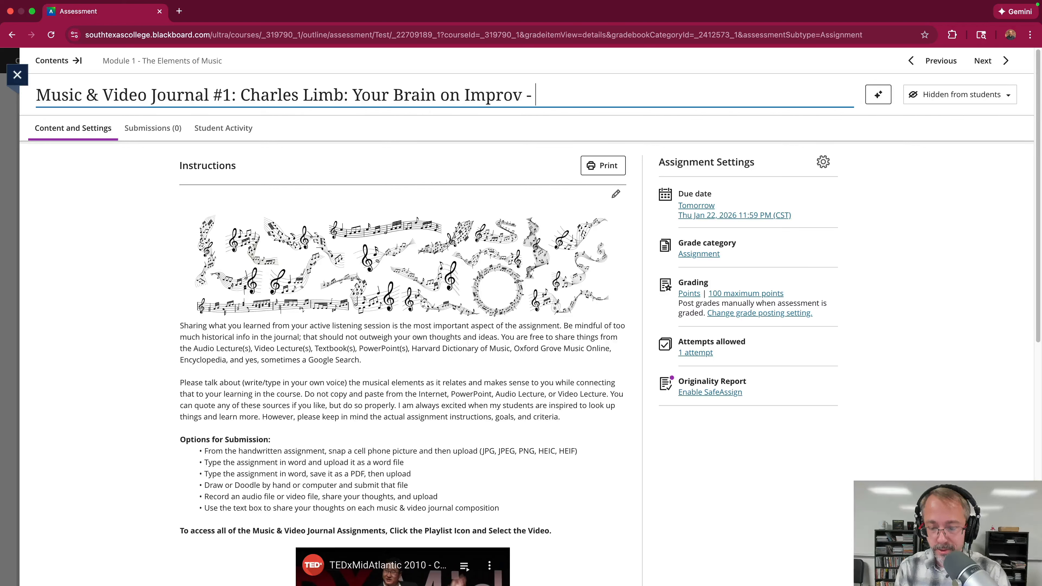
text(Practice)
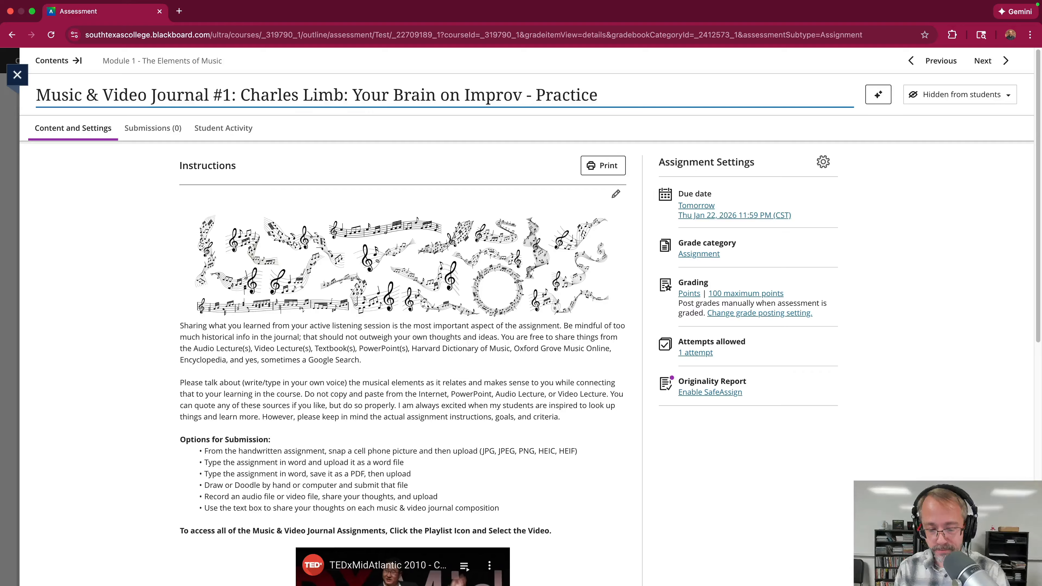
text(!)
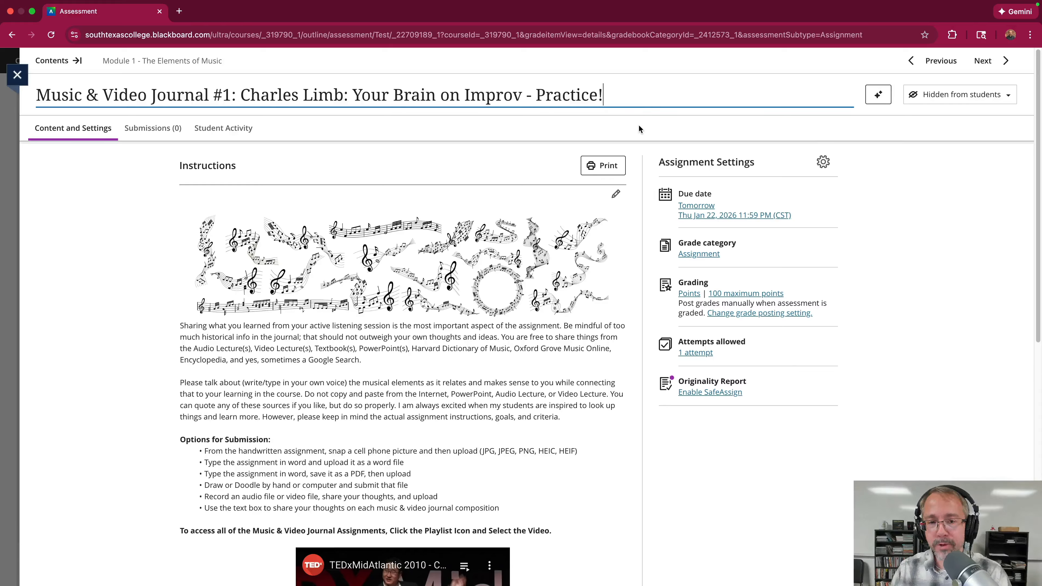
click(532, 126)
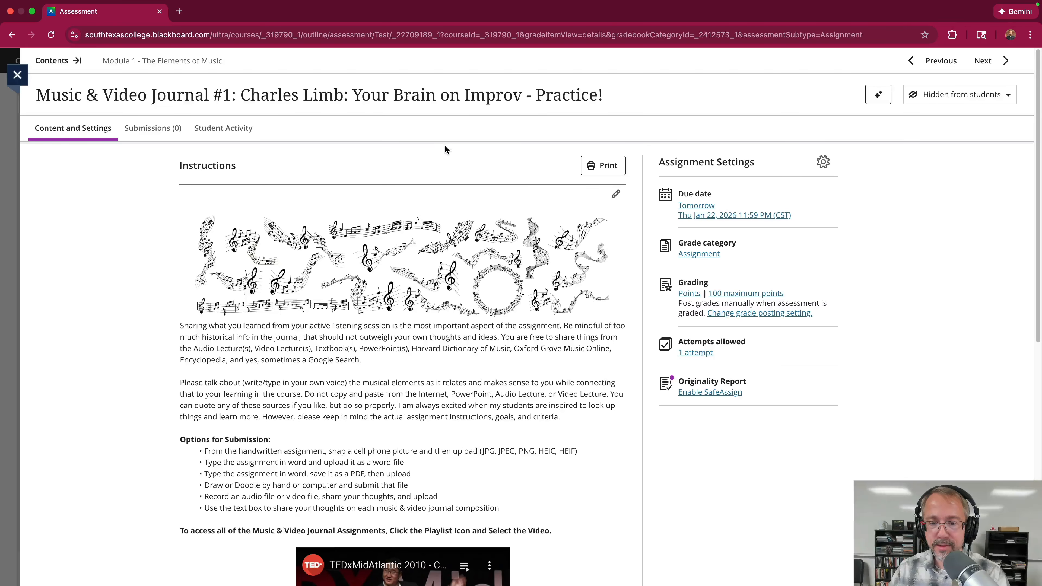
Step: Remove "- Practice!" from the assignment title, leaving "Music & Video Journal #1: Charles Limb: Your Brain on Improv"
scroll(351, 167, down, 5)
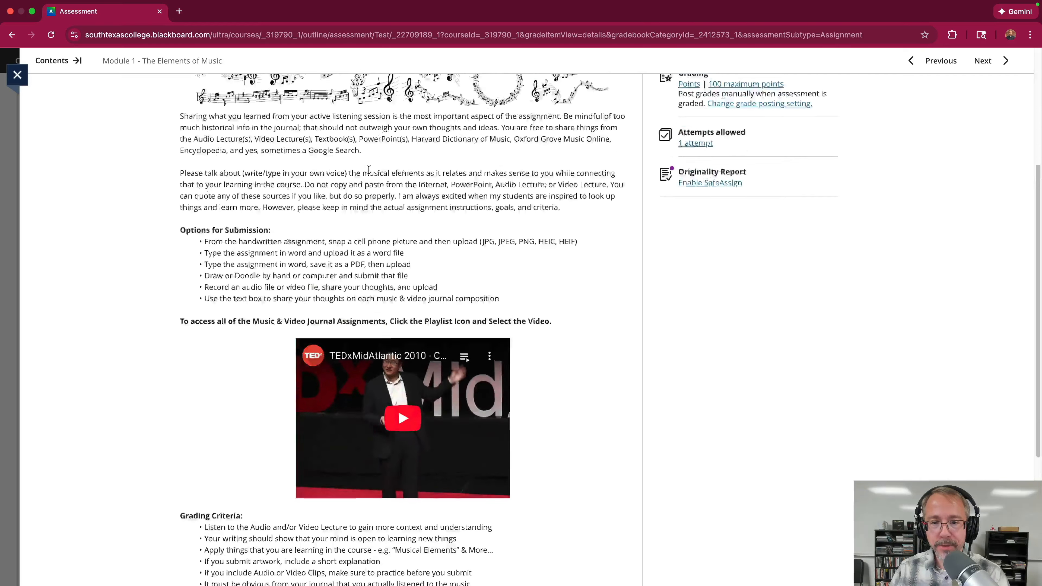
scroll(365, 167, up, 5)
click(596, 95)
key(shift+Left)
key(shift+Left)
key(shift+Left)
key(shift+Left)
key(shift+Left)
key(shift+Left)
key(shift+Left)
key(shift+Left)
key(shift+Left)
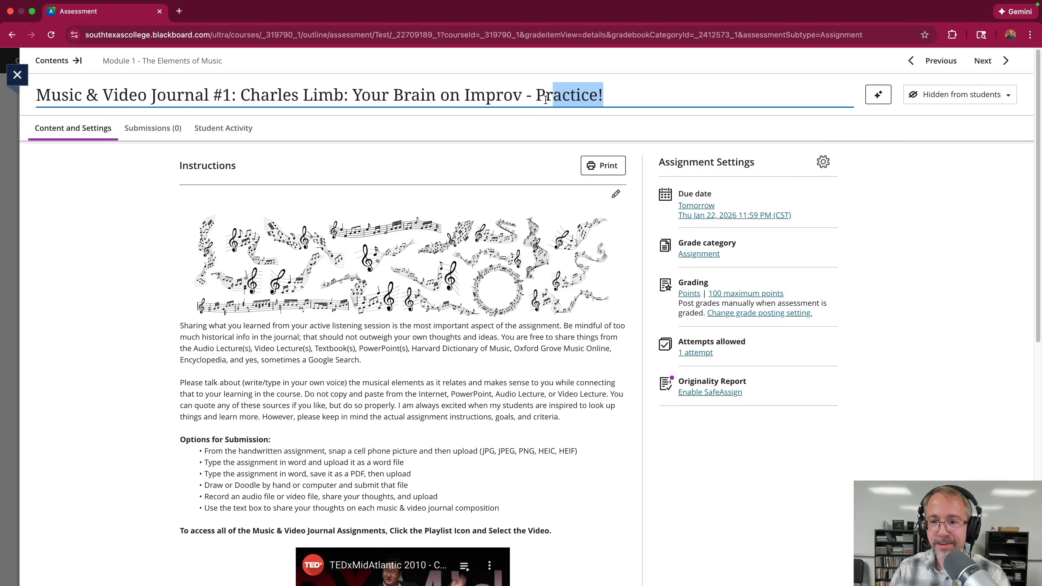
key(BackSpace)
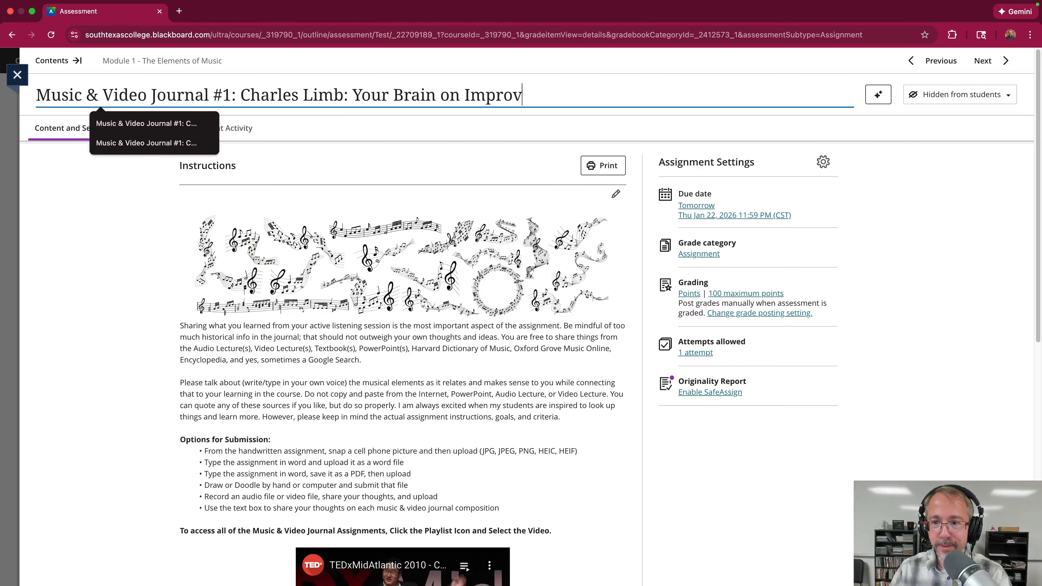
click(554, 129)
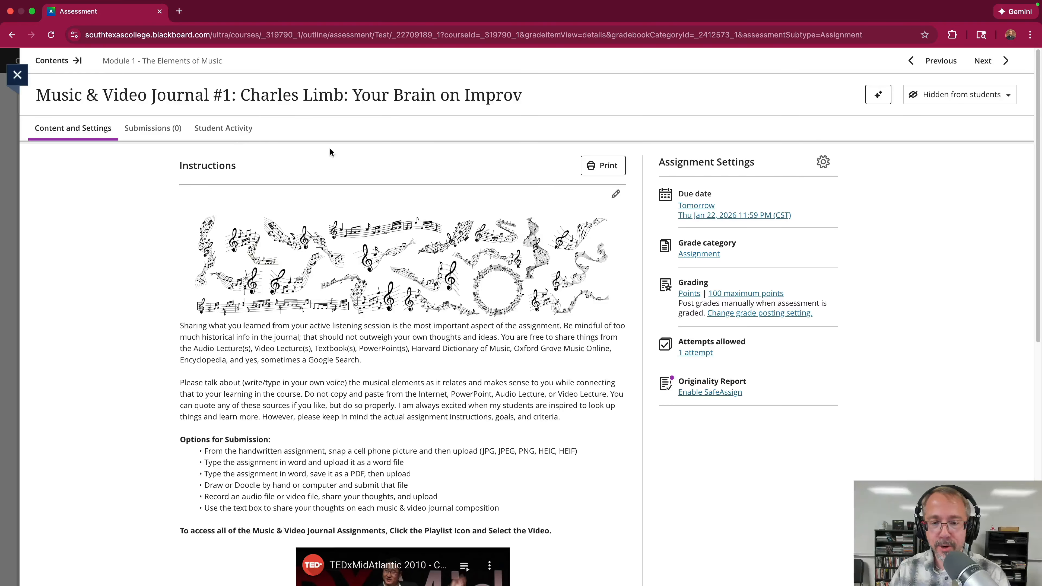
Step: Review the saved instructions page, highlighting the "Options for Submission:" heading and its bulleted list
scroll(330, 148, down, 10)
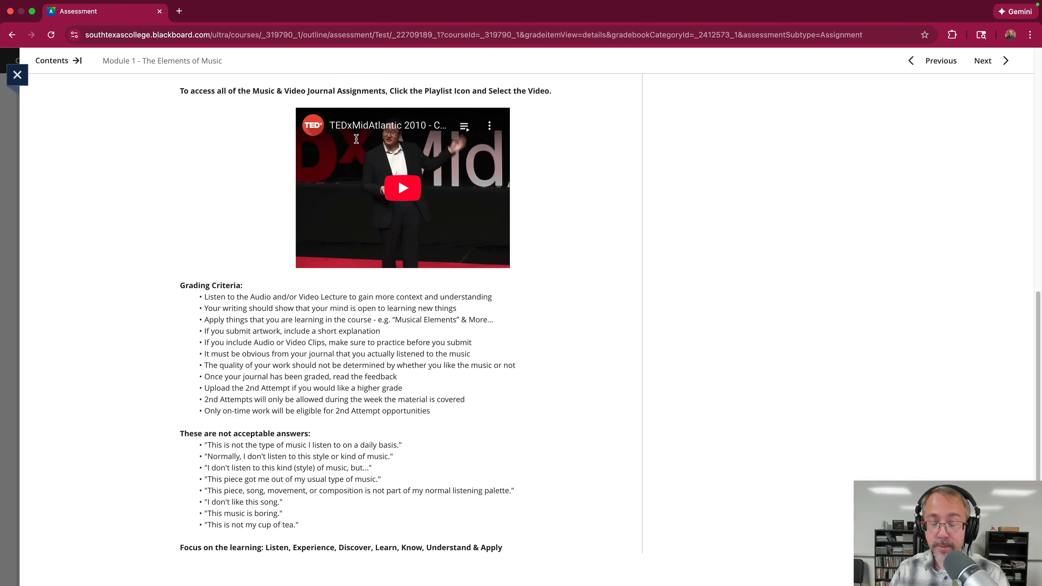
scroll(356, 139, up, 8)
scroll(357, 143, up, 2)
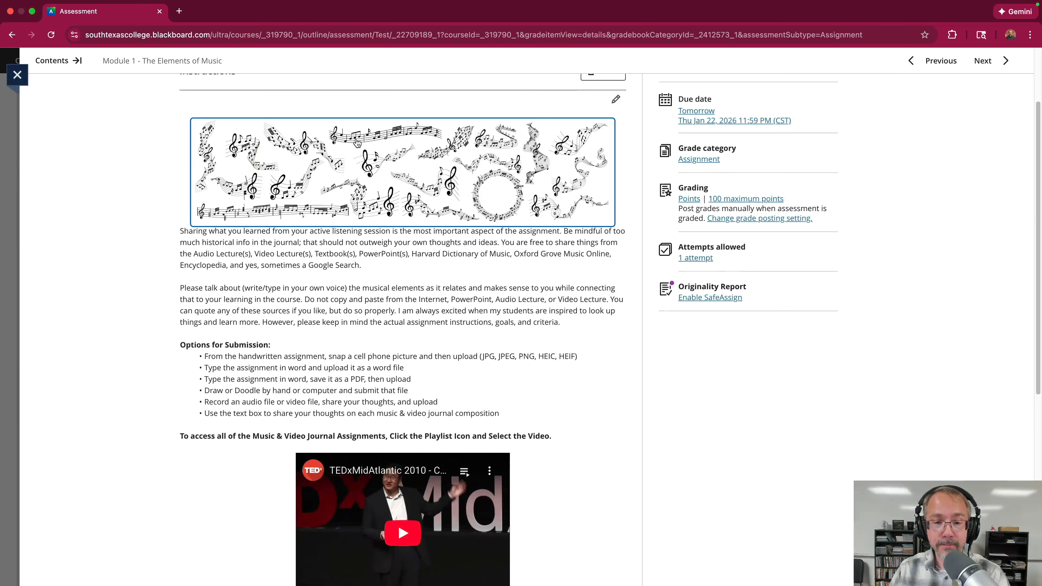
scroll(408, 190, down, 2)
scroll(408, 190, down, 2)
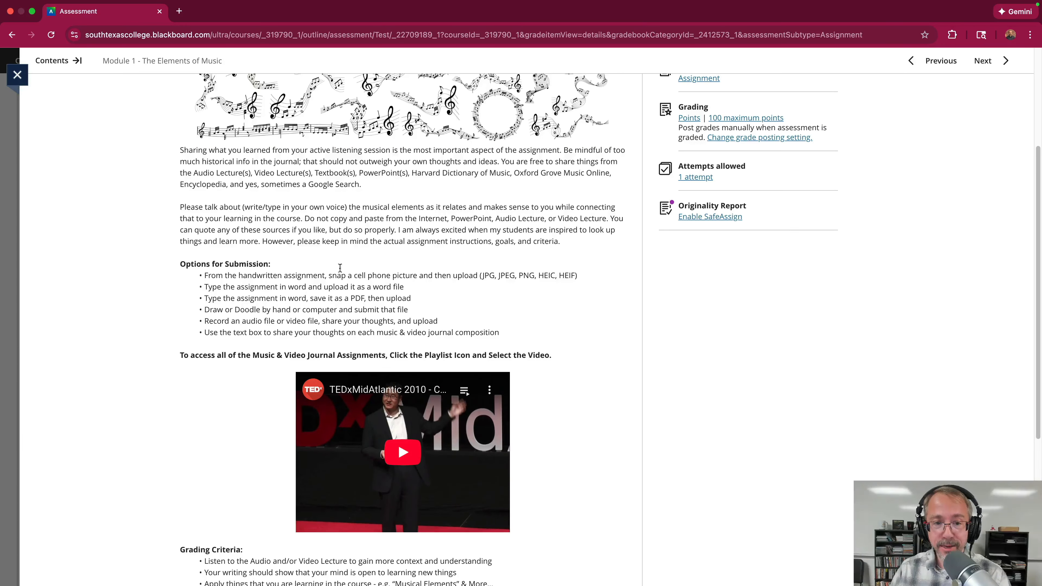
scroll(189, 168, up, 1)
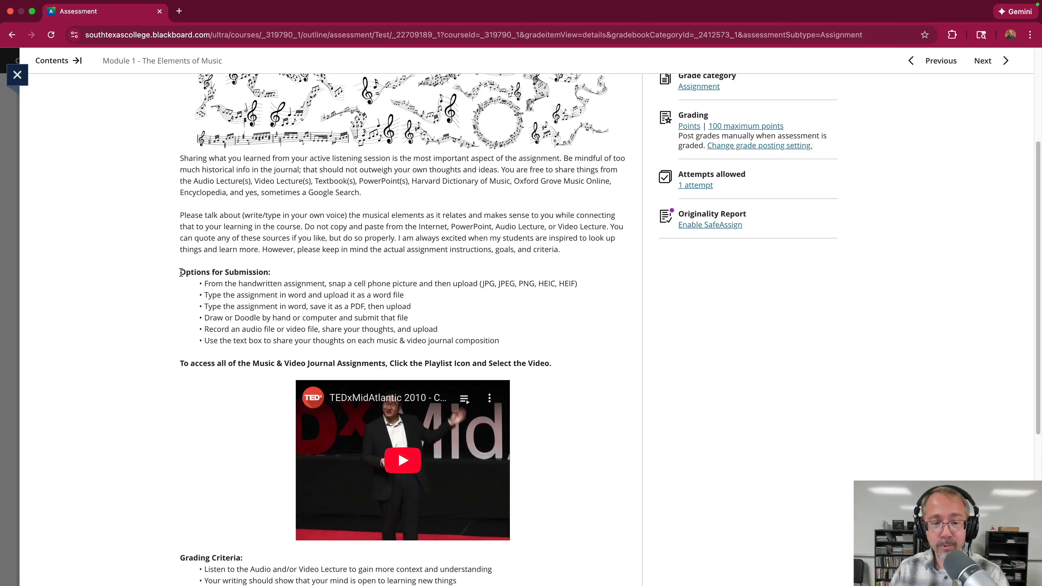
drag(181, 271, 520, 336)
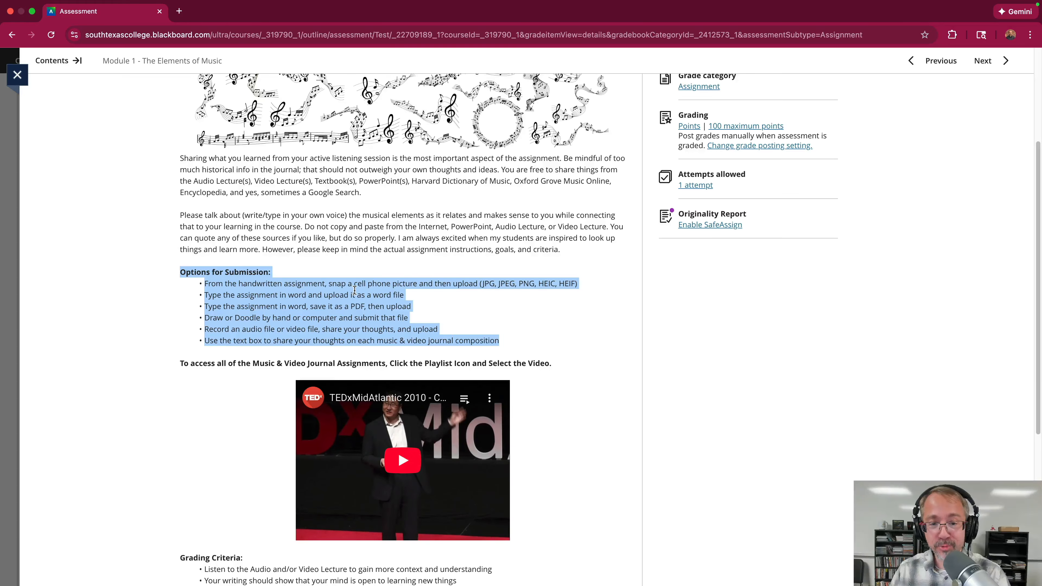
scroll(369, 291, down, 2)
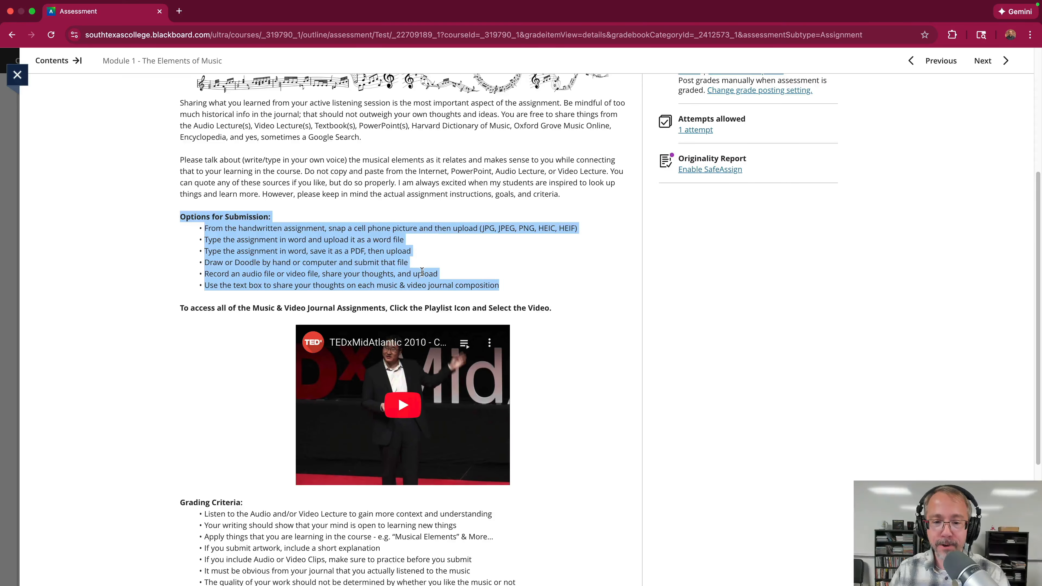
Step: Examine the "Grading Criteria:" and "These are not acceptable answers:" lists by highlighting them, and look over the page from the title again
scroll(422, 272, down, 5)
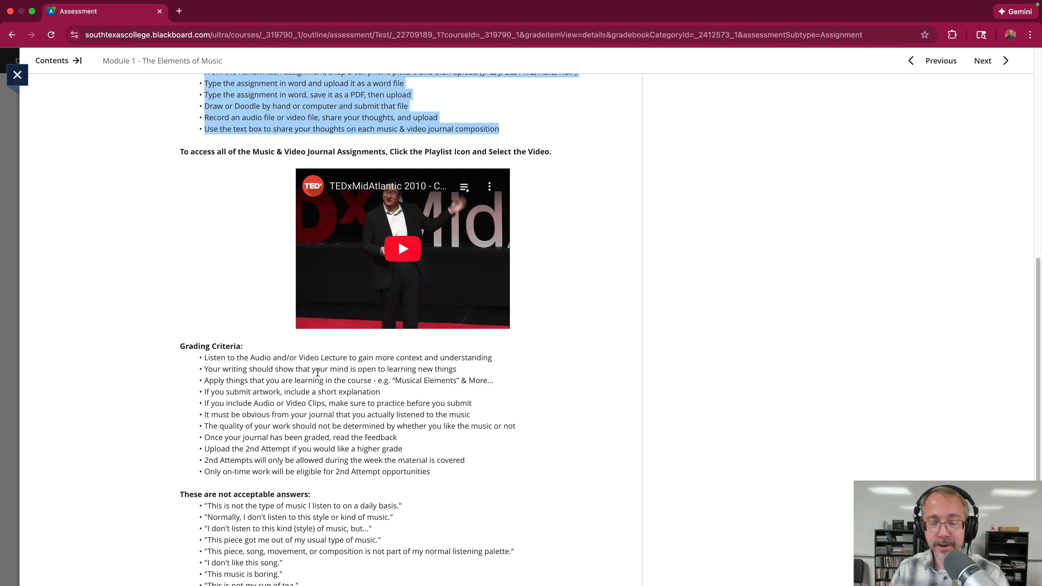
scroll(316, 357, down, 2)
scroll(574, 308, up, 3)
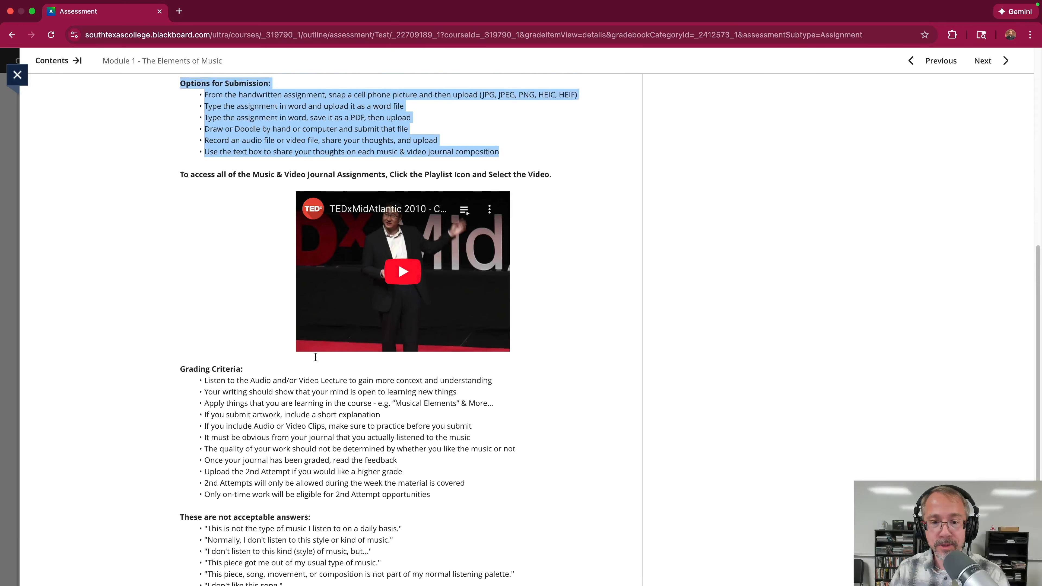
click(607, 307)
scroll(573, 289, down, 3)
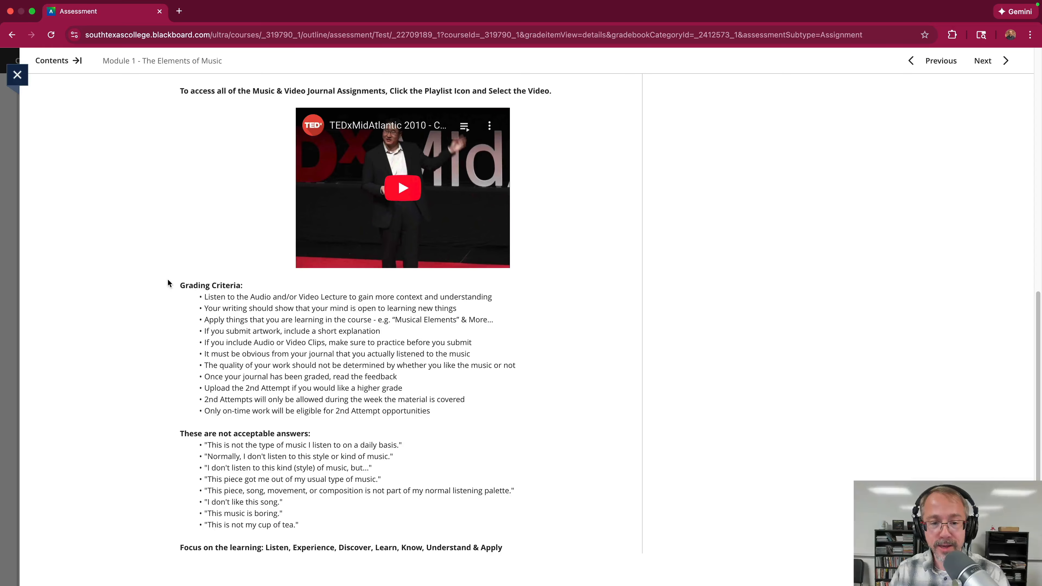
drag(176, 281, 457, 410)
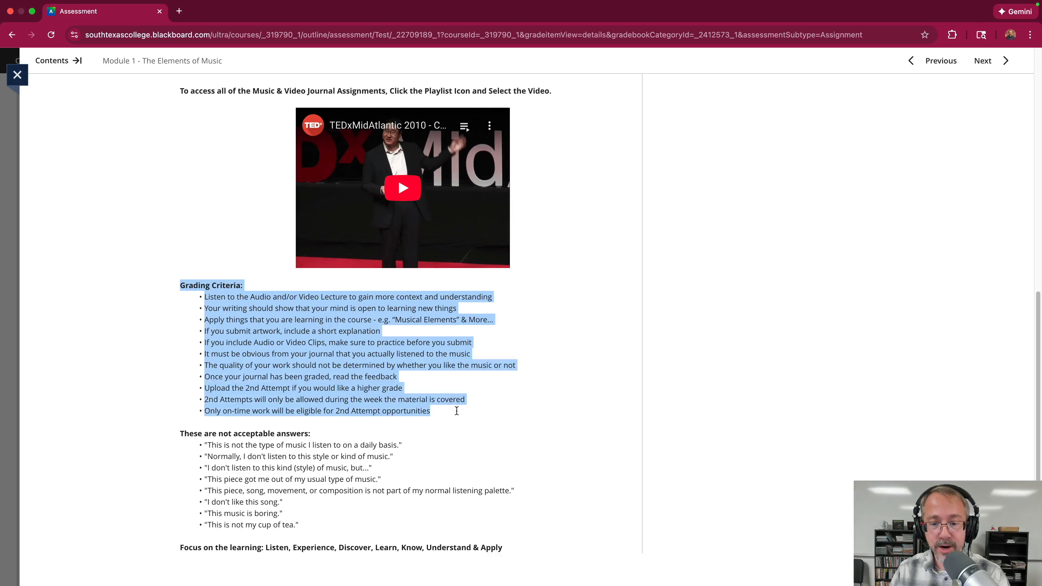
drag(180, 432, 324, 521)
click(565, 325)
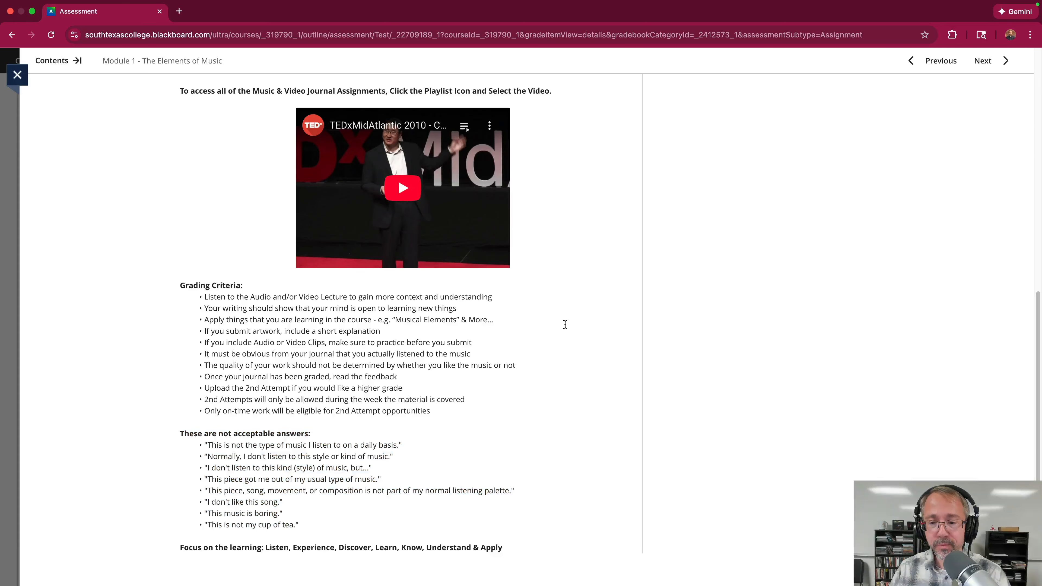
scroll(565, 324, up, 10)
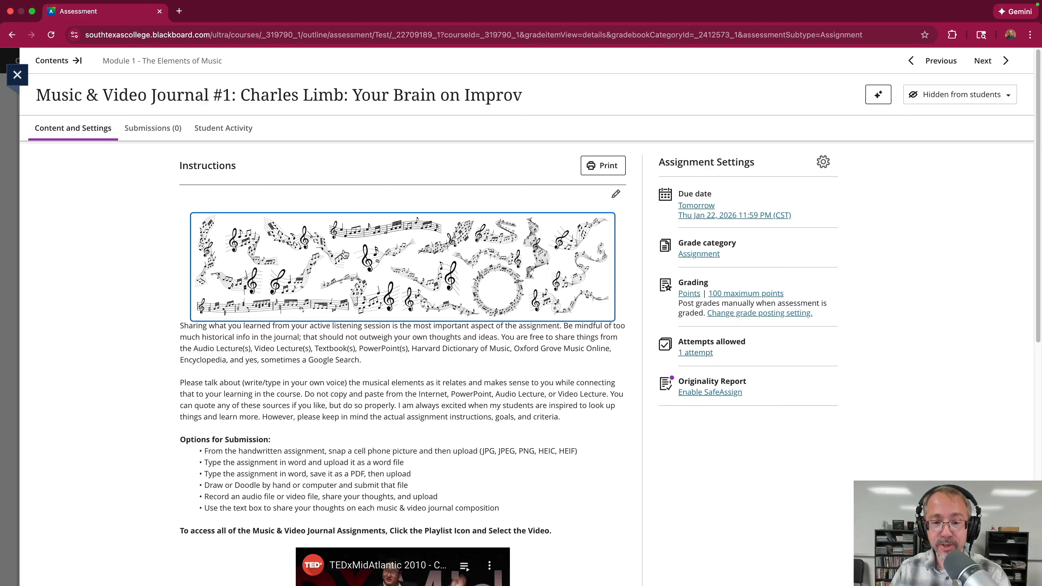
scroll(345, 254, down, 5)
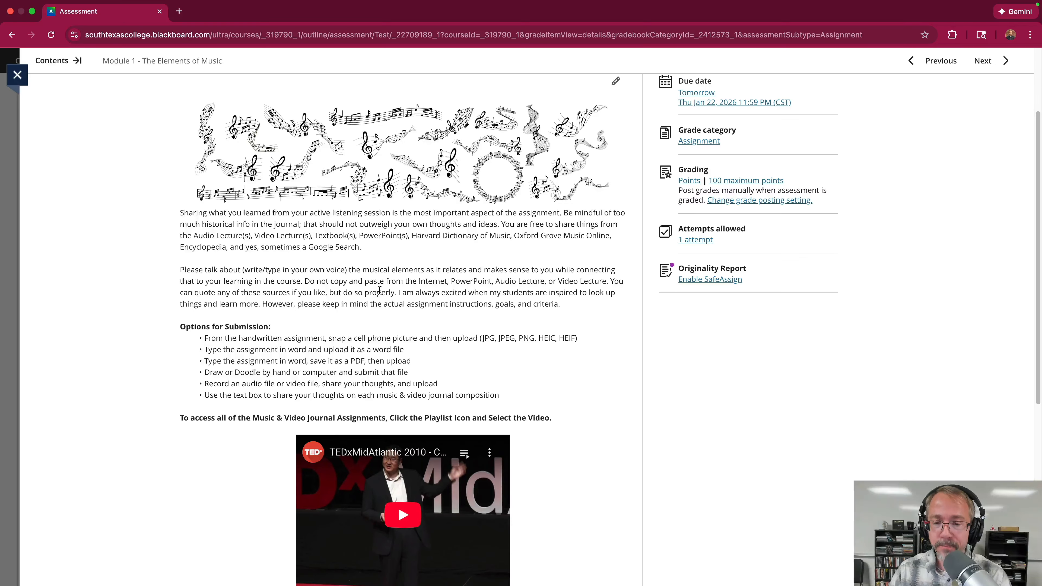
Step: Review the assignment instructions down to the embedded video, highlighting the sentence on accessing all Music & Video Journal Assignments through the playlist
scroll(379, 290, up, 5)
scroll(525, 284, down, 5)
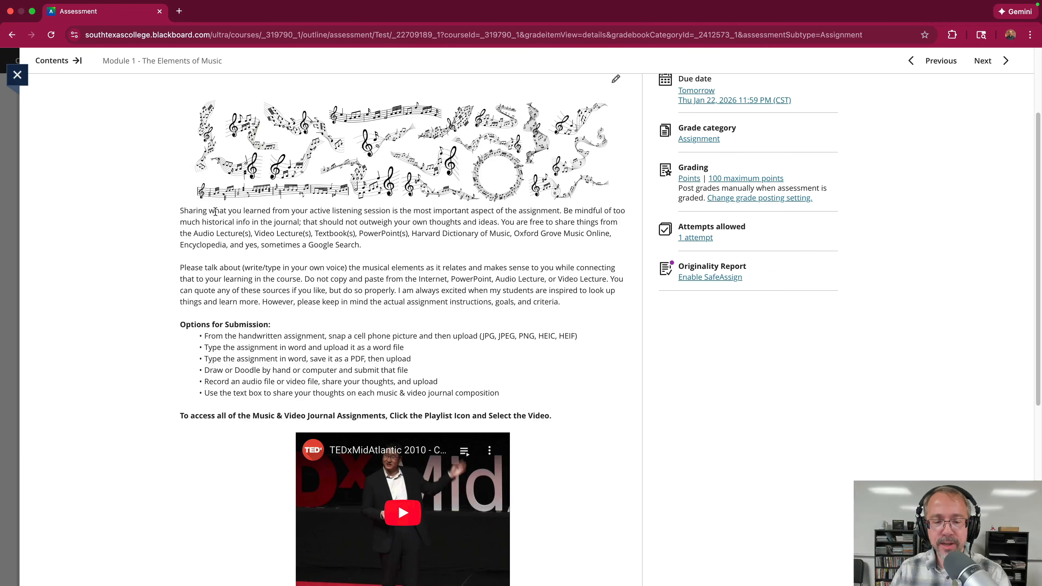
scroll(301, 182, down, 10)
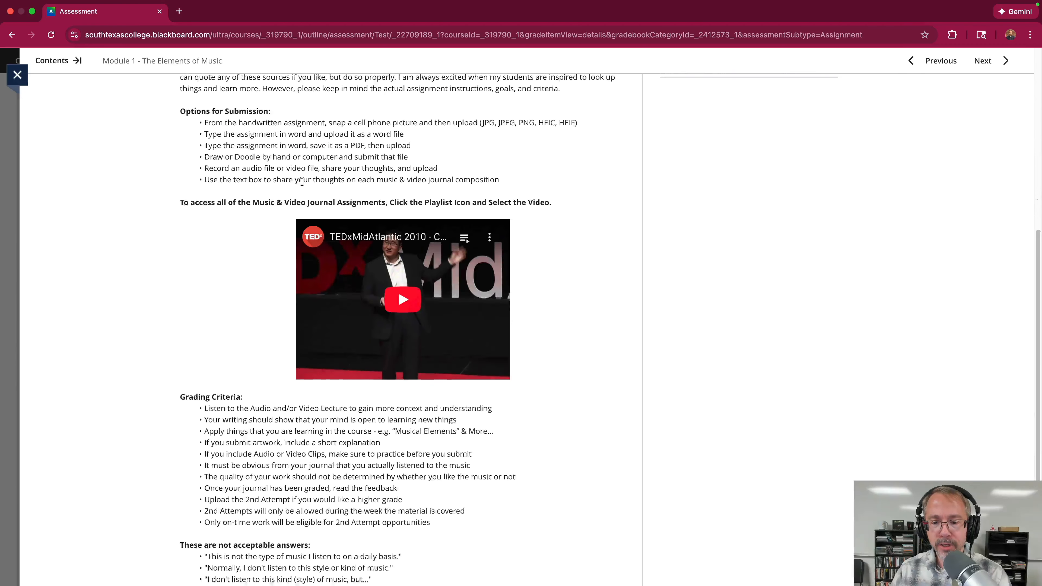
scroll(302, 182, down, 4)
scroll(558, 219, up, 6)
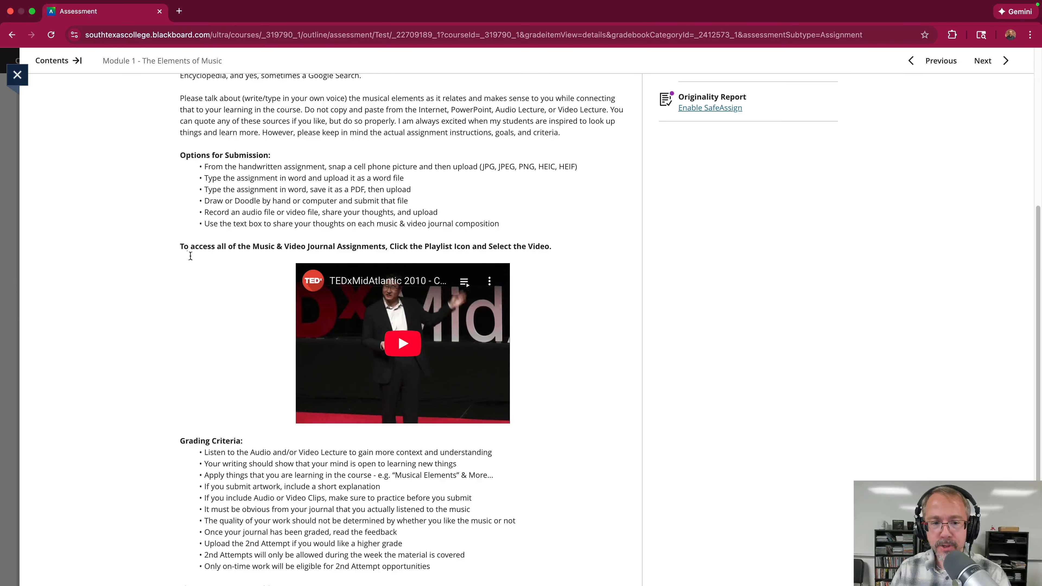
drag(179, 246, 554, 248)
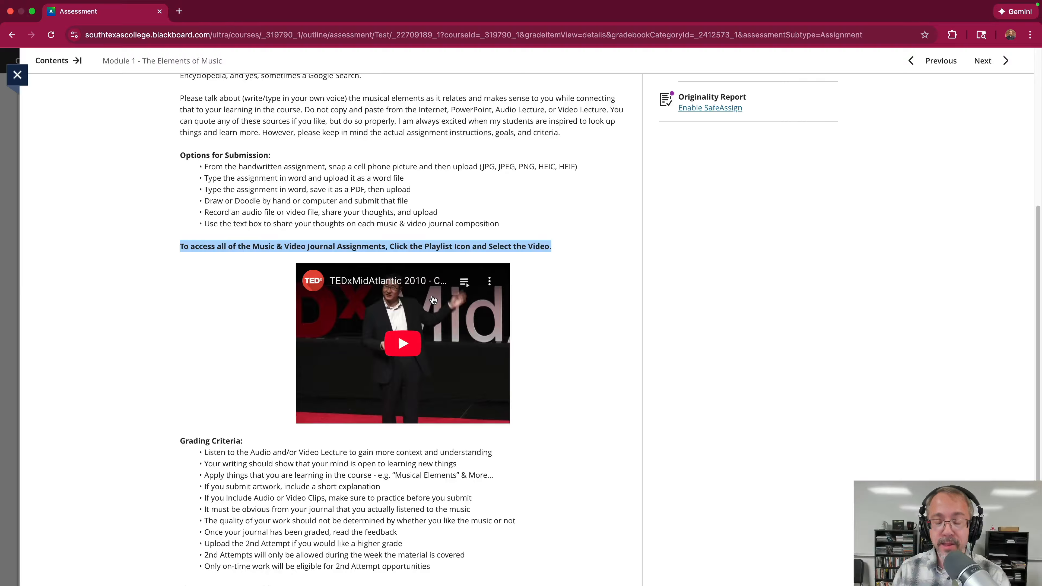
click(553, 279)
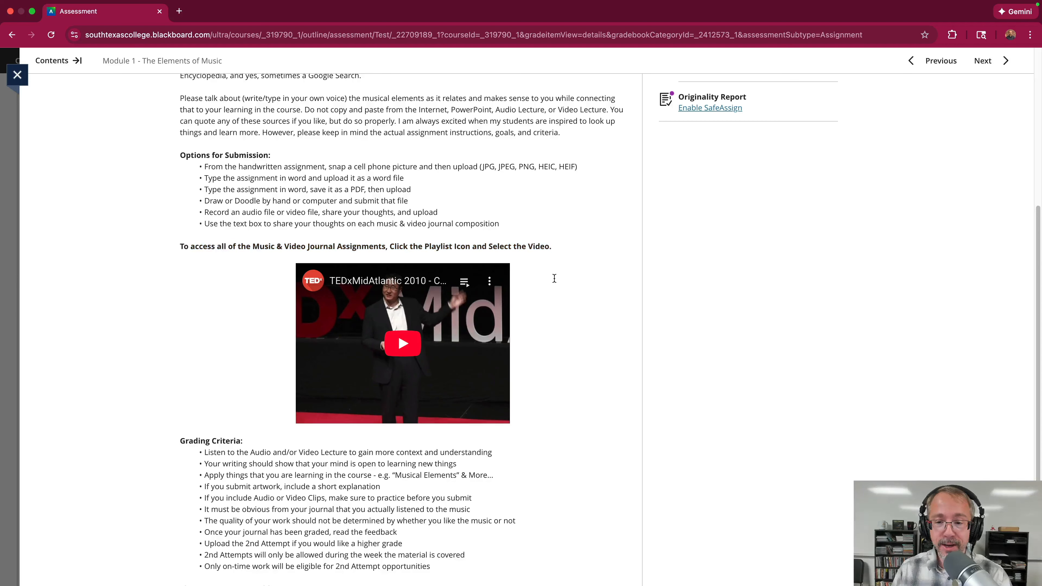
Step: Browse the embedded video's "Music Appreciation – Music & Video Journals" playlist from first to last entry, and close the list
click(465, 284)
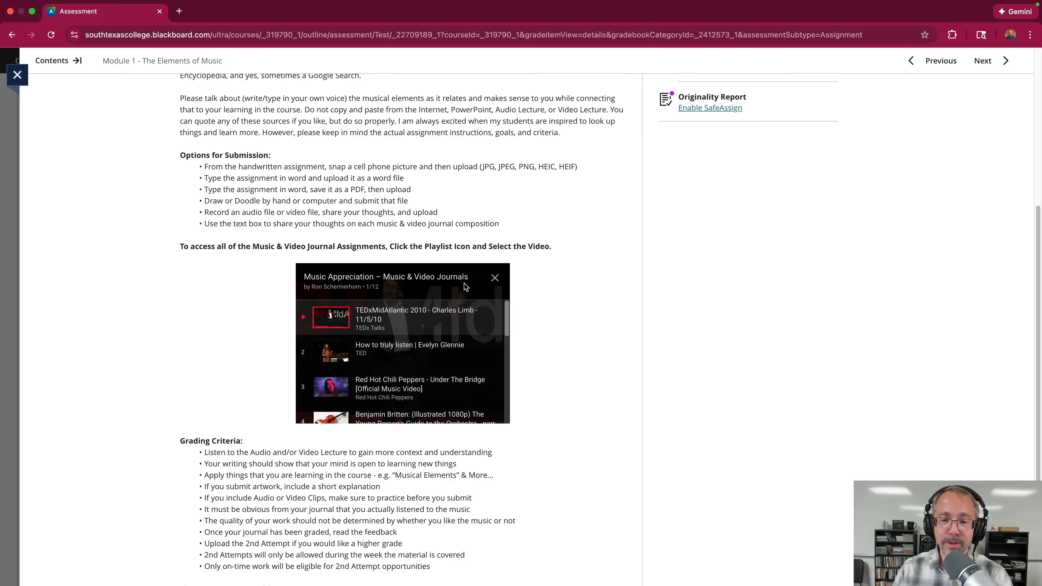
scroll(463, 322, down, 2)
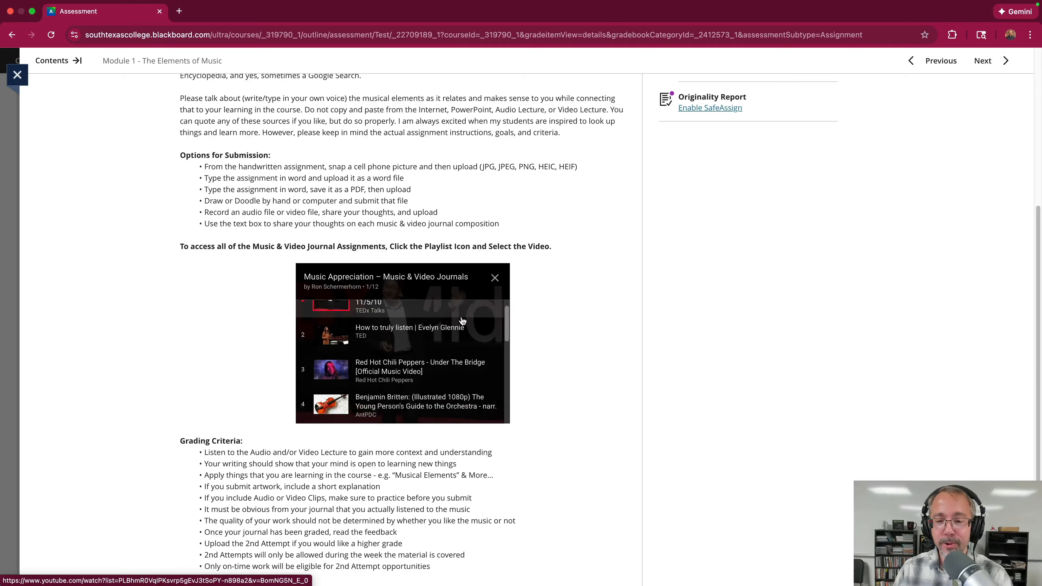
scroll(463, 321, down, 5)
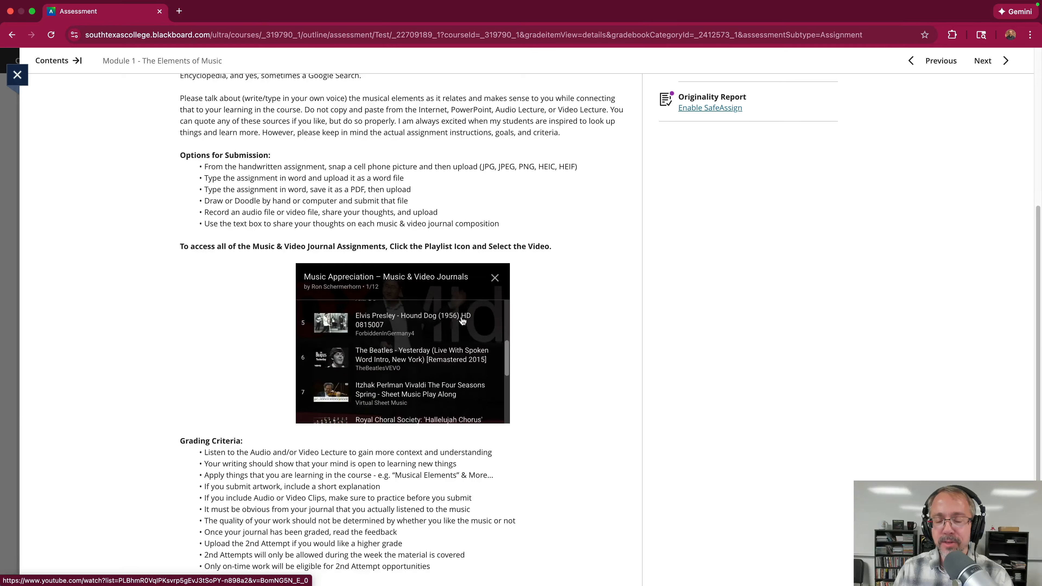
scroll(462, 321, down, 4)
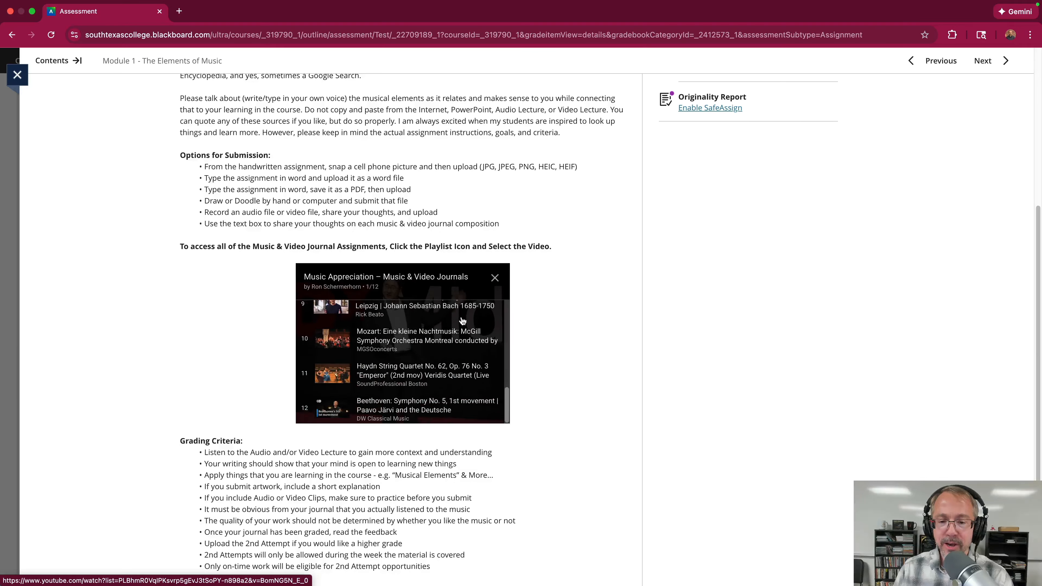
scroll(463, 321, down, 1)
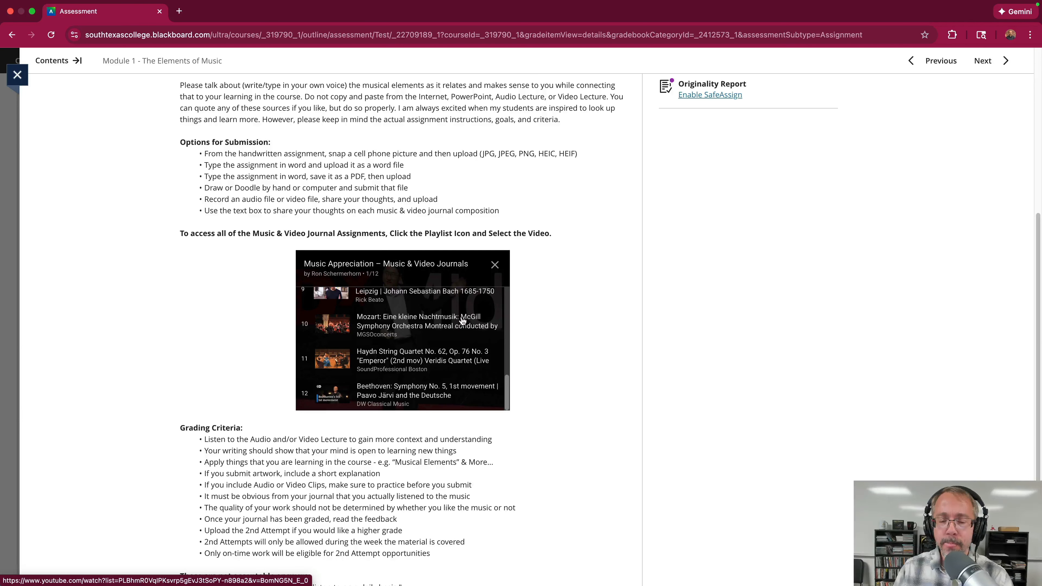
scroll(463, 321, up, 1)
scroll(463, 321, down, 1)
scroll(462, 321, up, 7)
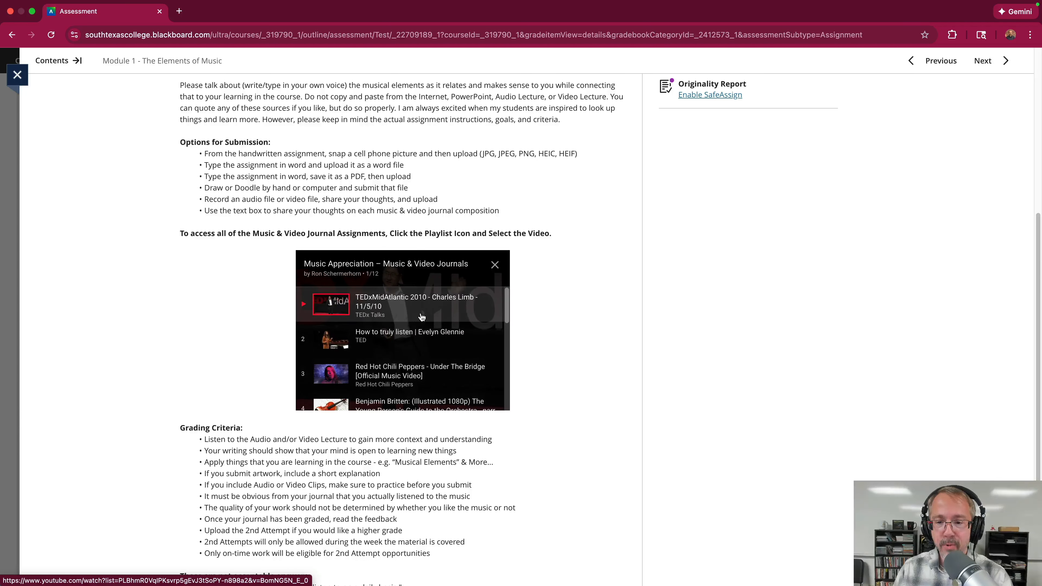
scroll(422, 317, down, 1)
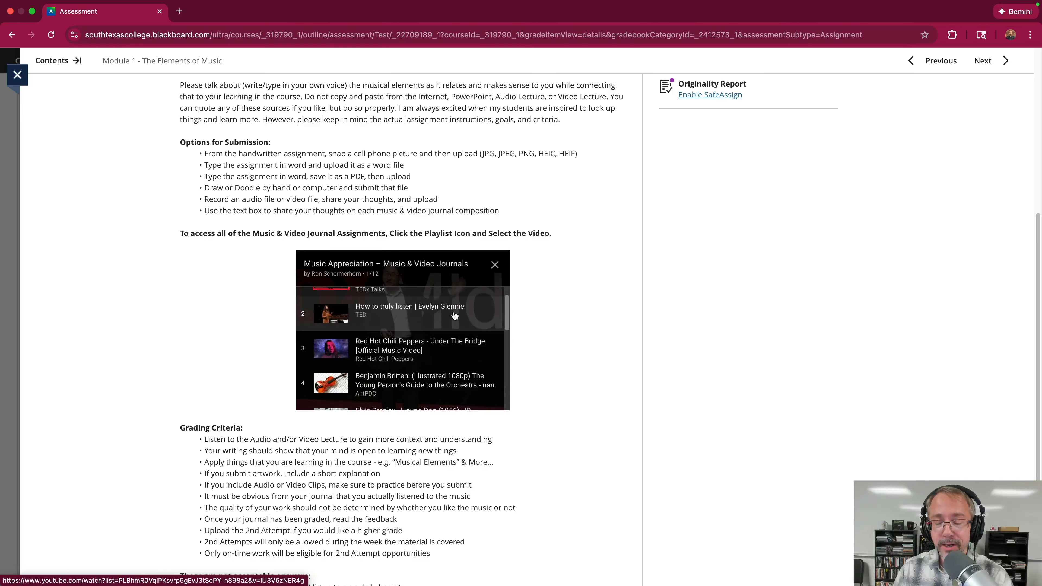
scroll(454, 316, down, 3)
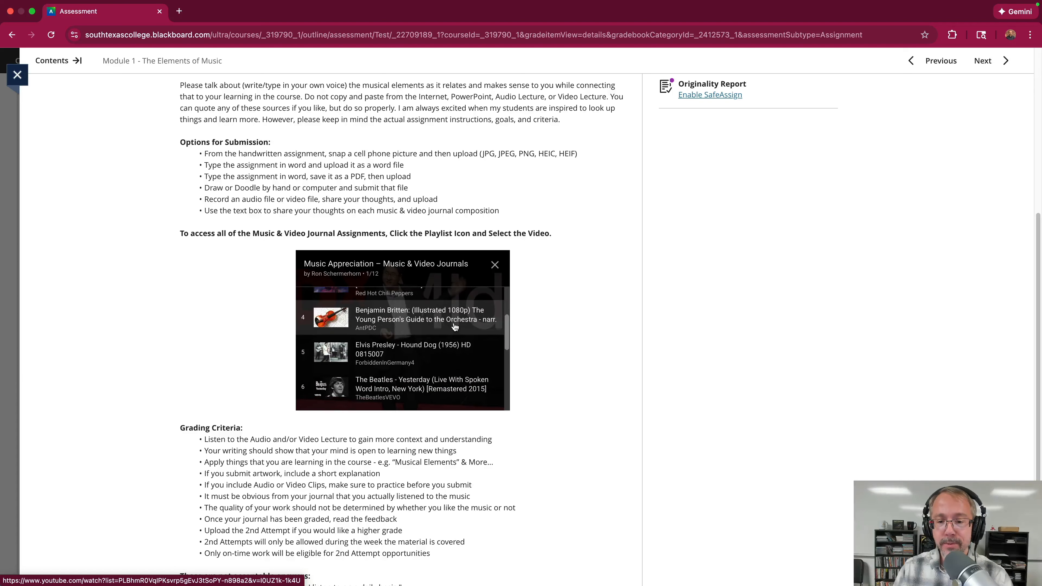
scroll(455, 326, down, 4)
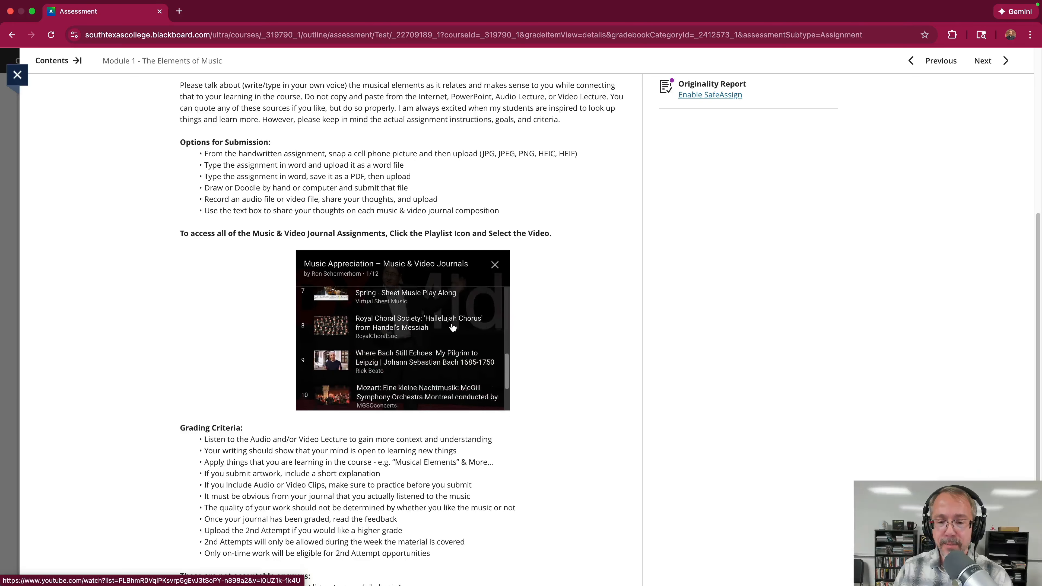
scroll(453, 327, down, 3)
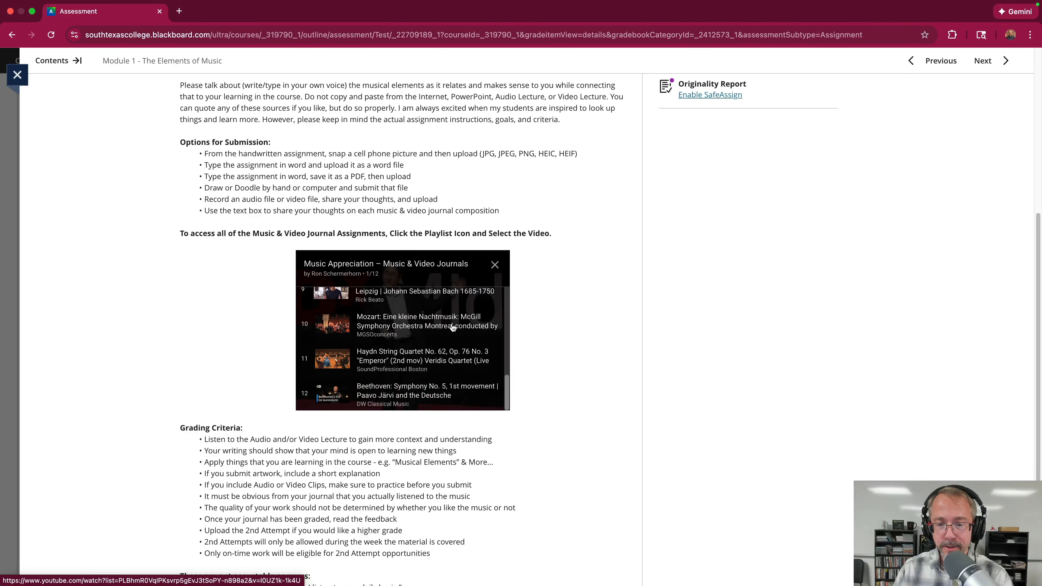
scroll(453, 328, up, 5)
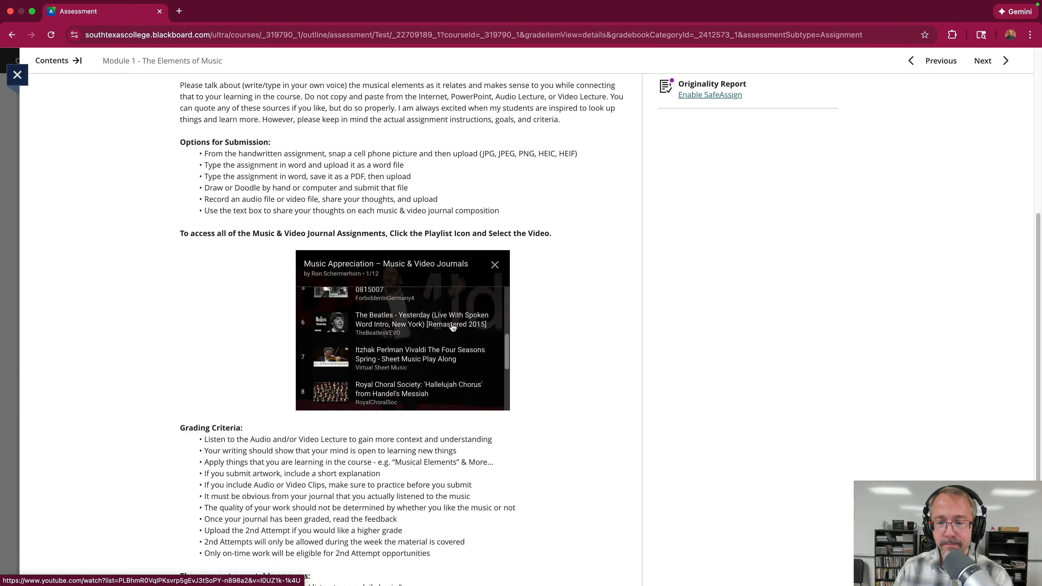
scroll(452, 327, up, 6)
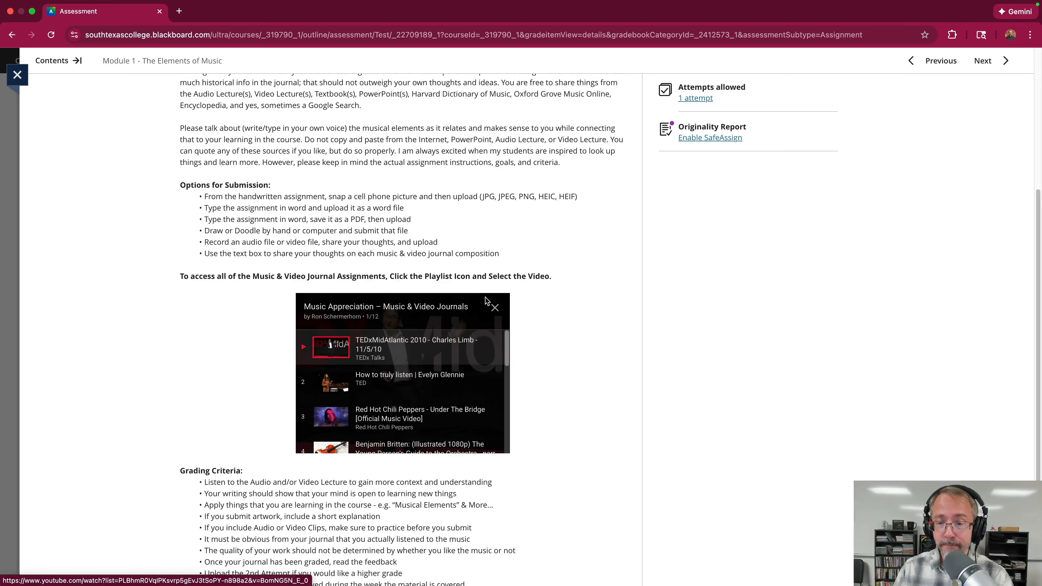
click(495, 308)
Step: Look over the whole assignment page, from the title and header image through the submission options, grading criteria and unacceptable answers
scroll(324, 226, up, 5)
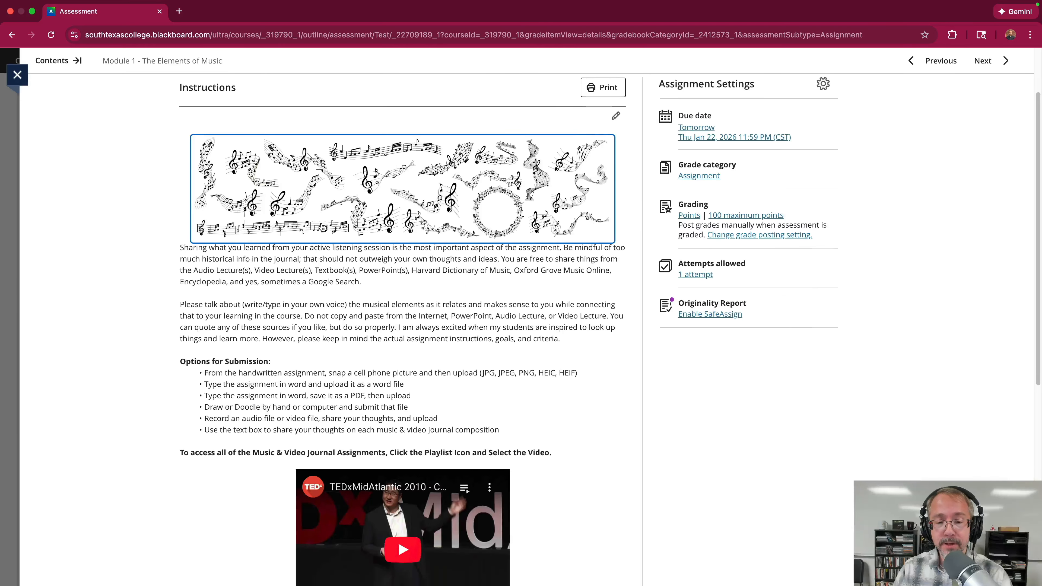
scroll(323, 227, down, 2)
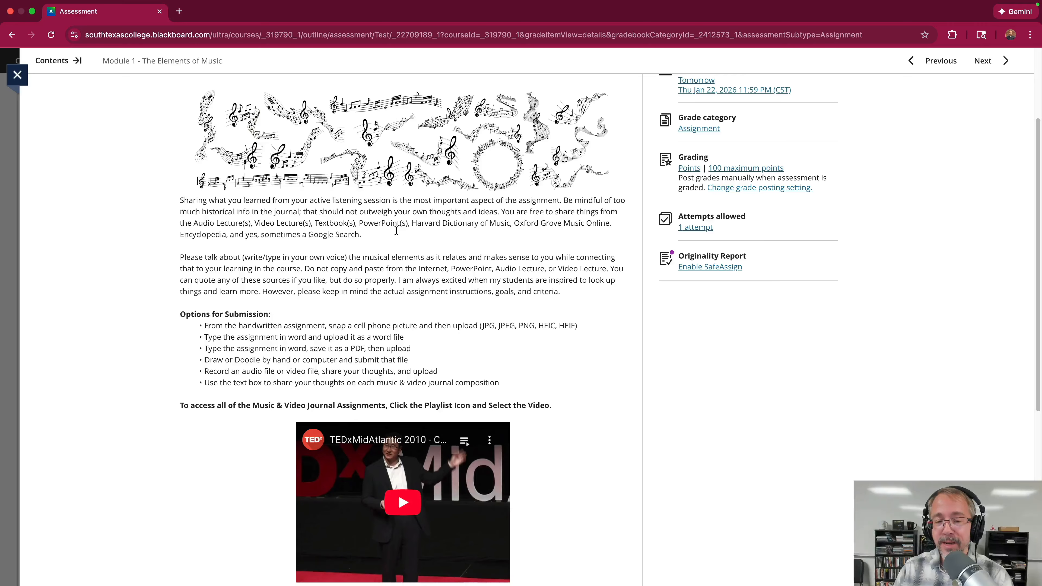
scroll(303, 223, up, 2)
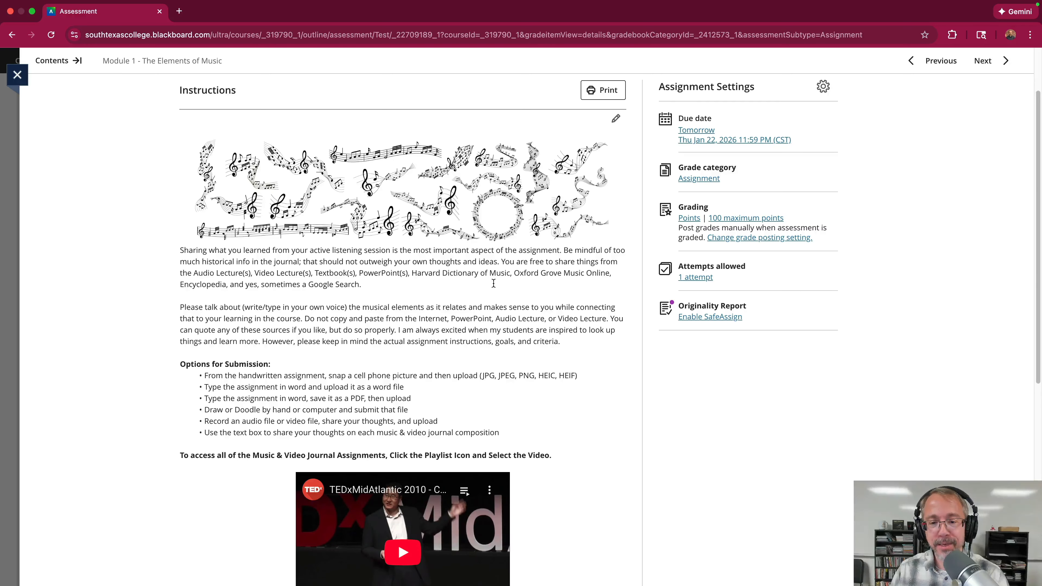
scroll(550, 265, down, 7)
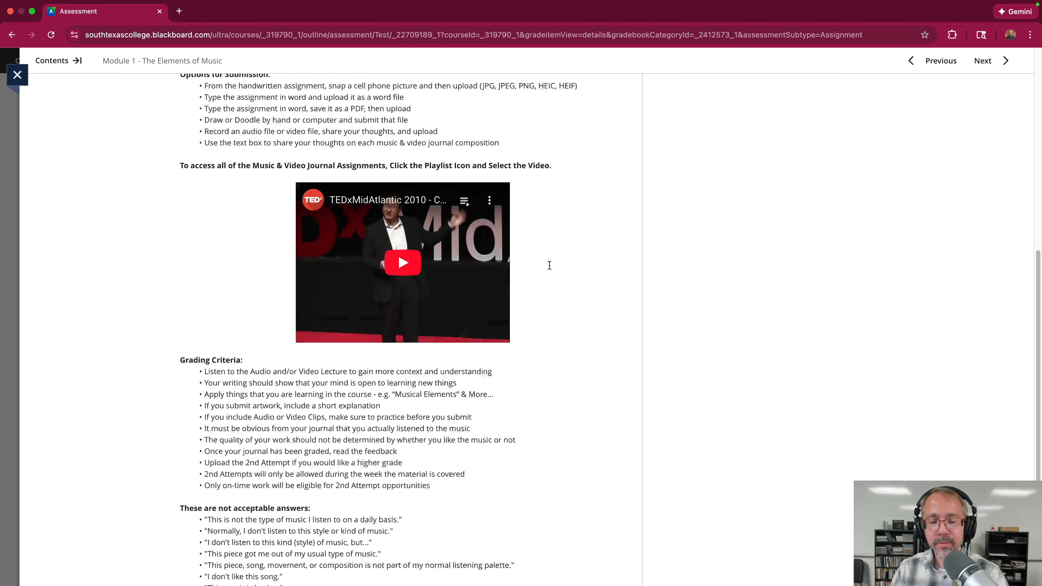
scroll(549, 265, down, 2)
scroll(549, 265, up, 10)
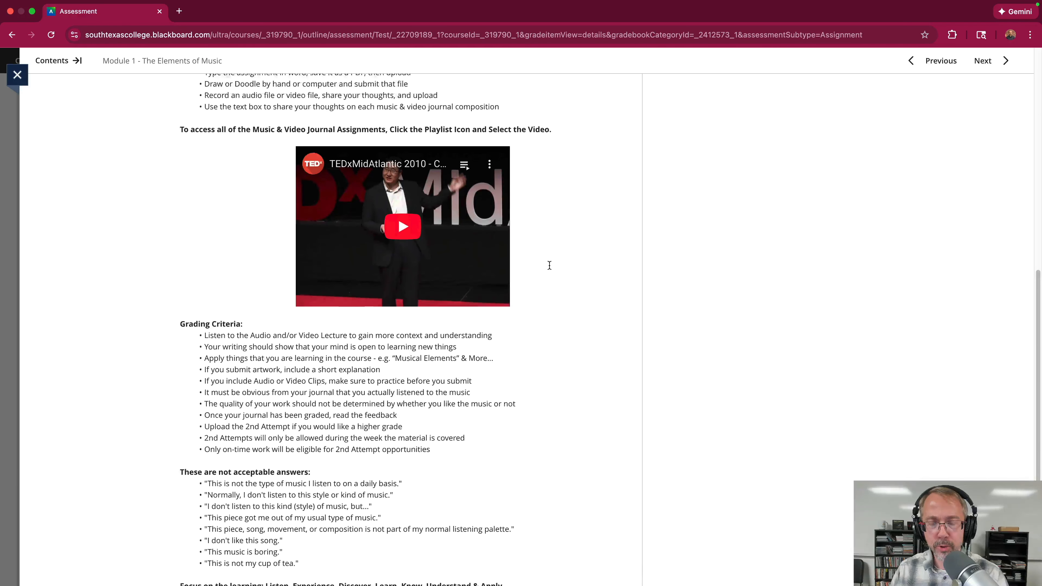
scroll(550, 265, up, 2)
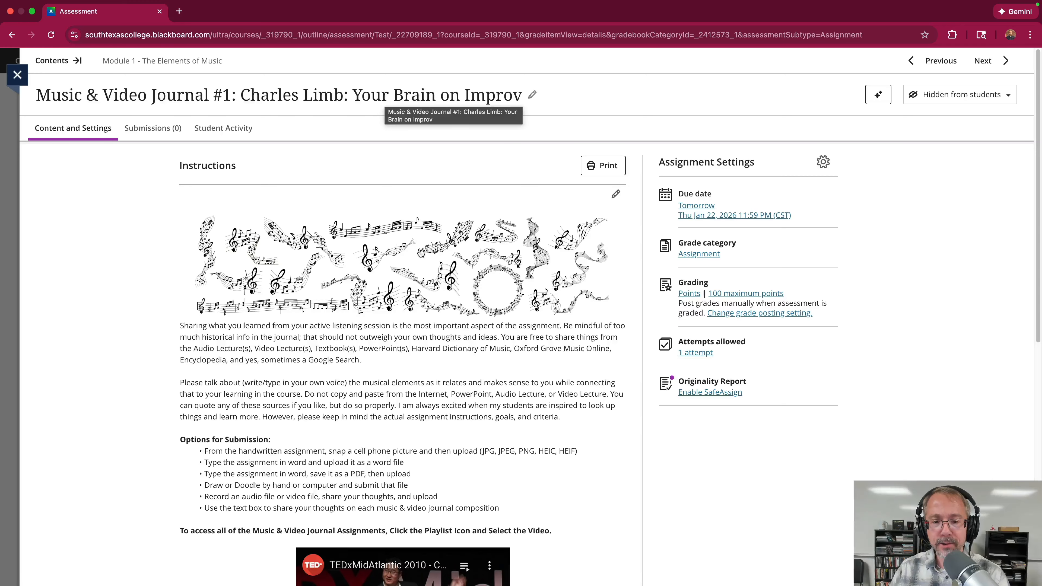
scroll(356, 214, down, 5)
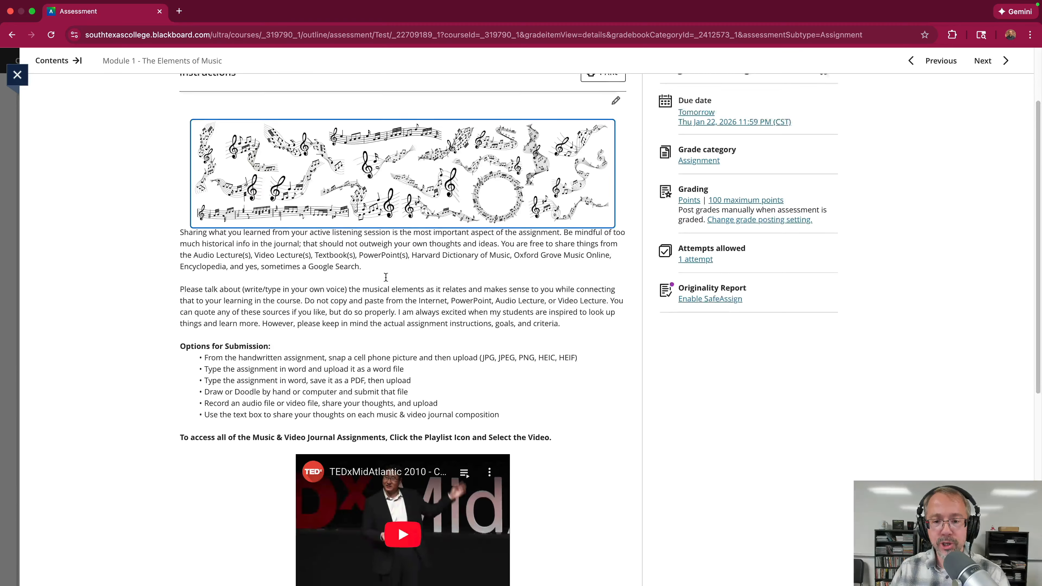
scroll(261, 246, down, 5)
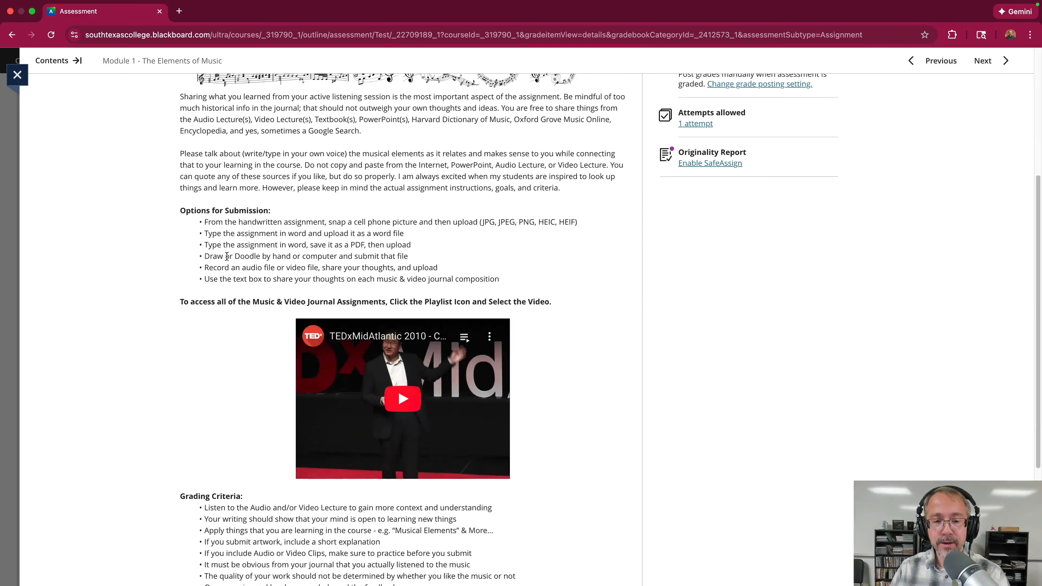
scroll(233, 236, up, 3)
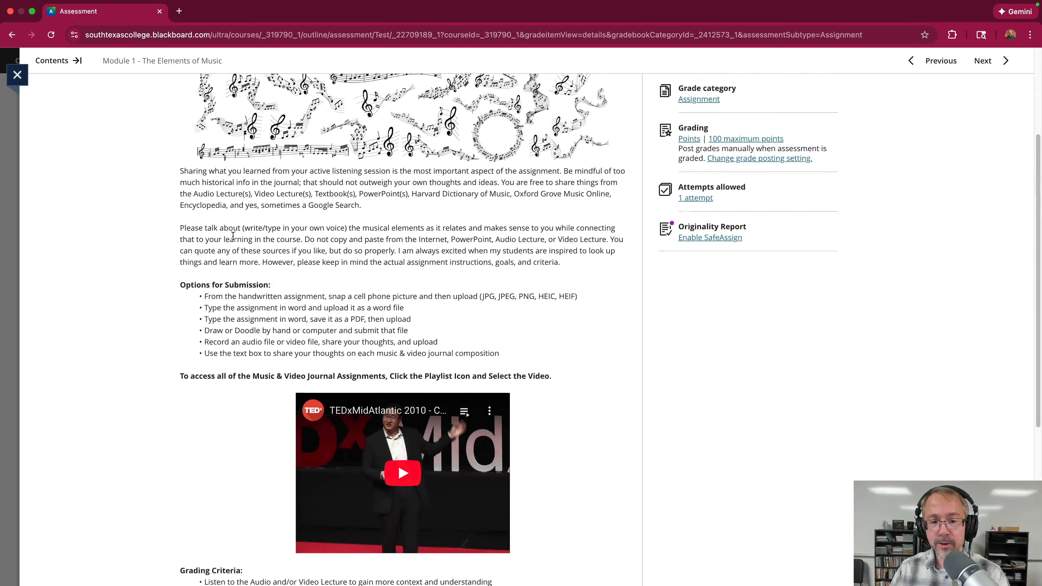
scroll(233, 236, down, 6)
scroll(233, 236, down, 2)
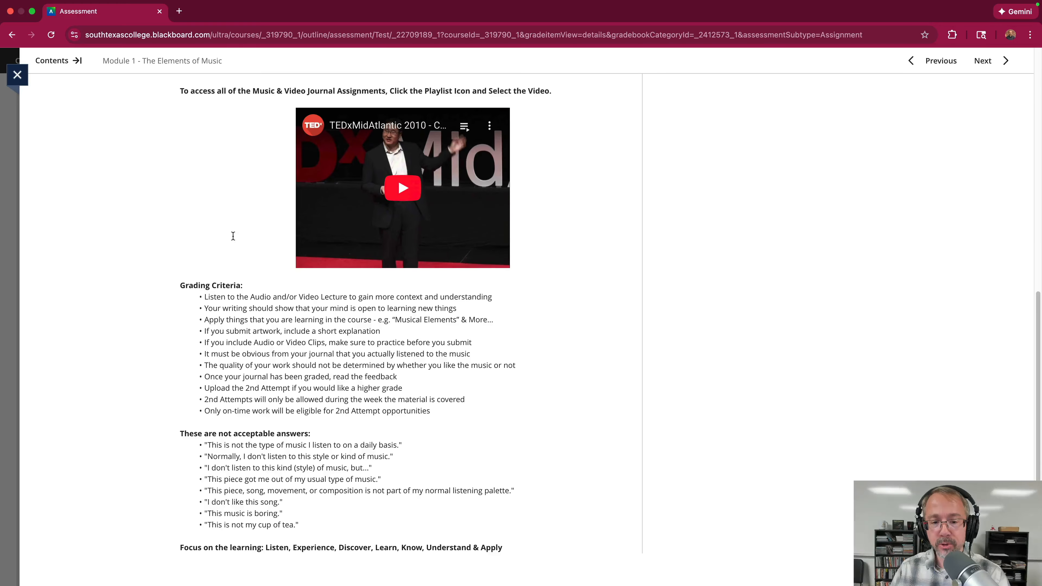
scroll(233, 237, up, 1)
scroll(233, 237, down, 1)
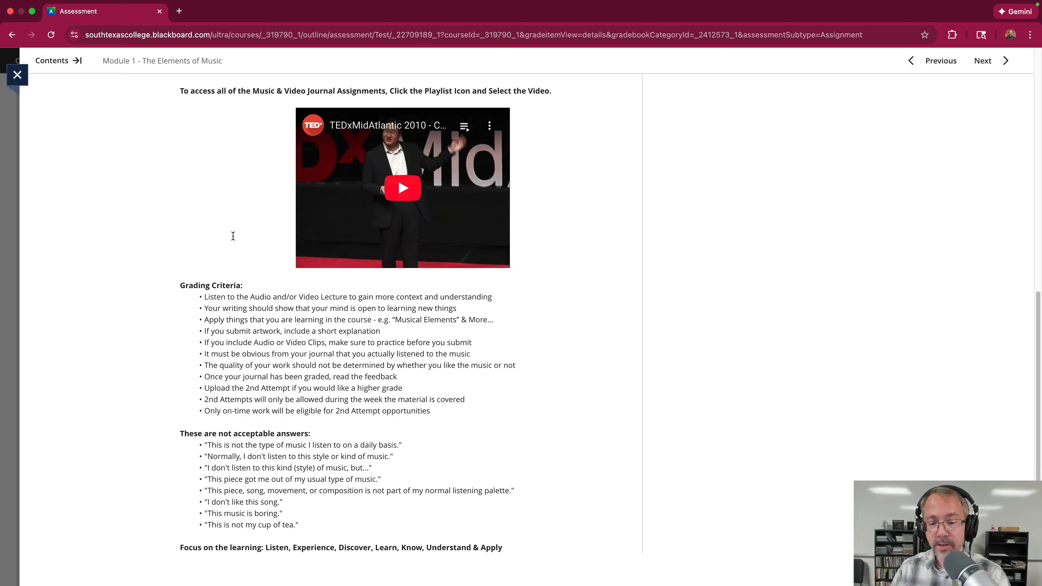
scroll(233, 236, up, 10)
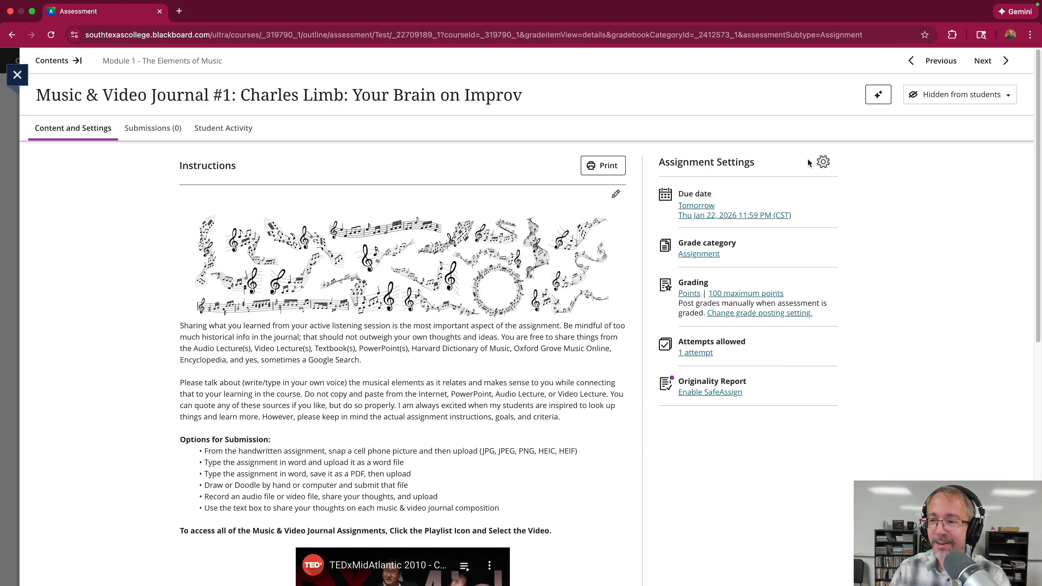
Step: Set the assignment's due date to 2/23/26 at 11:00 PM in the assignment settings
click(824, 163)
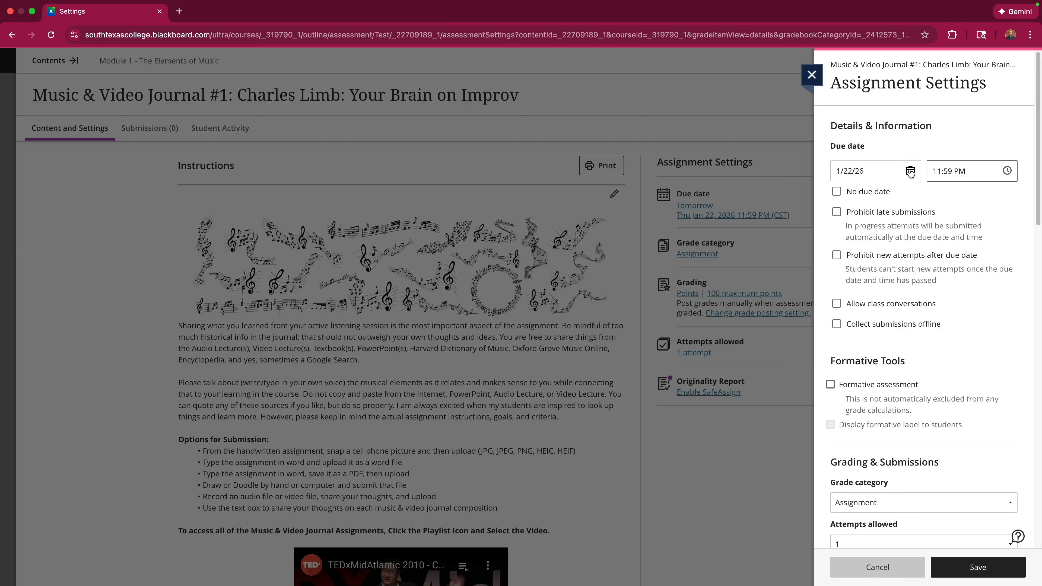
click(910, 172)
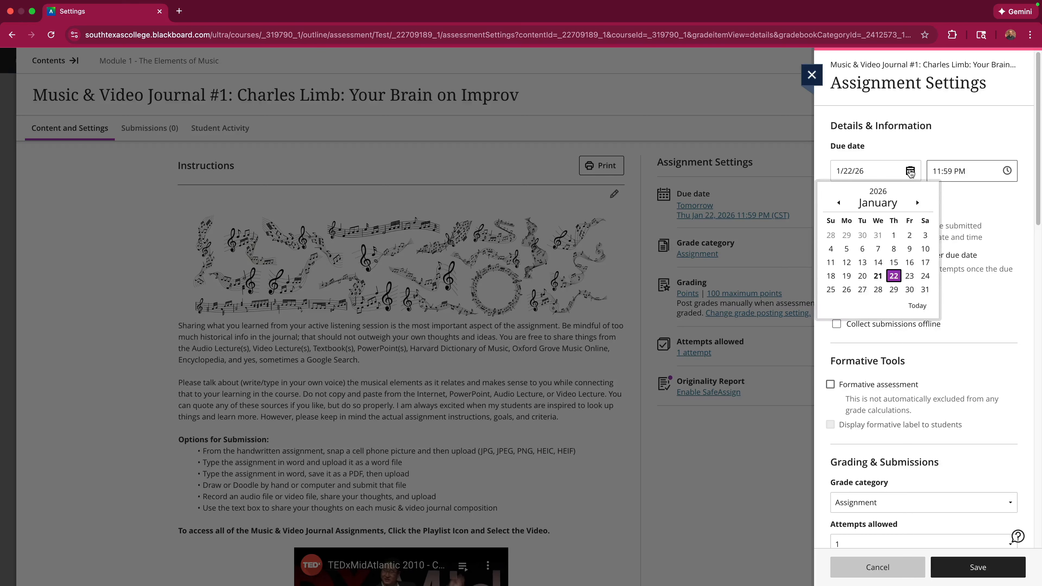
click(917, 204)
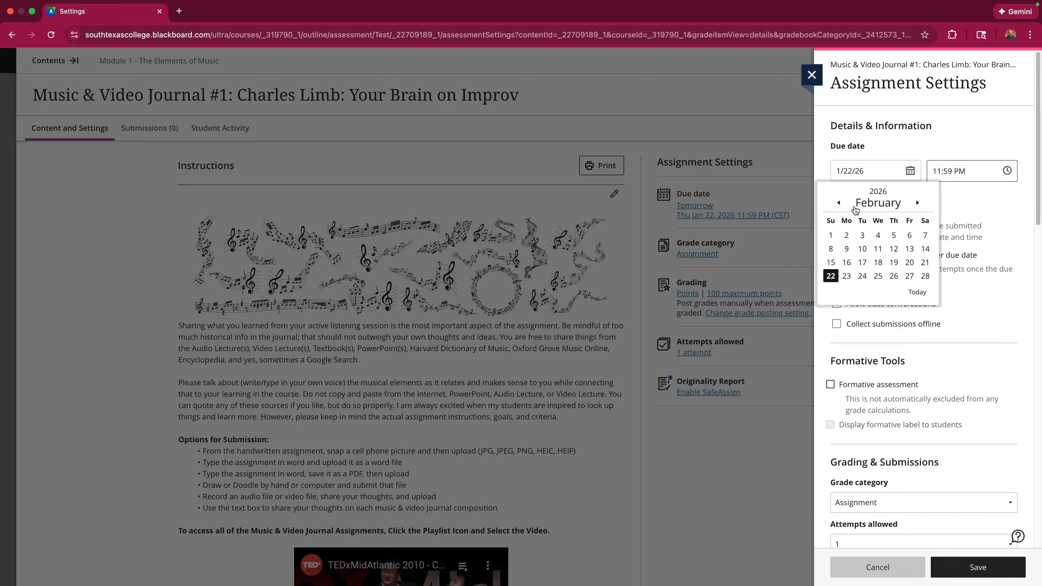
click(847, 277)
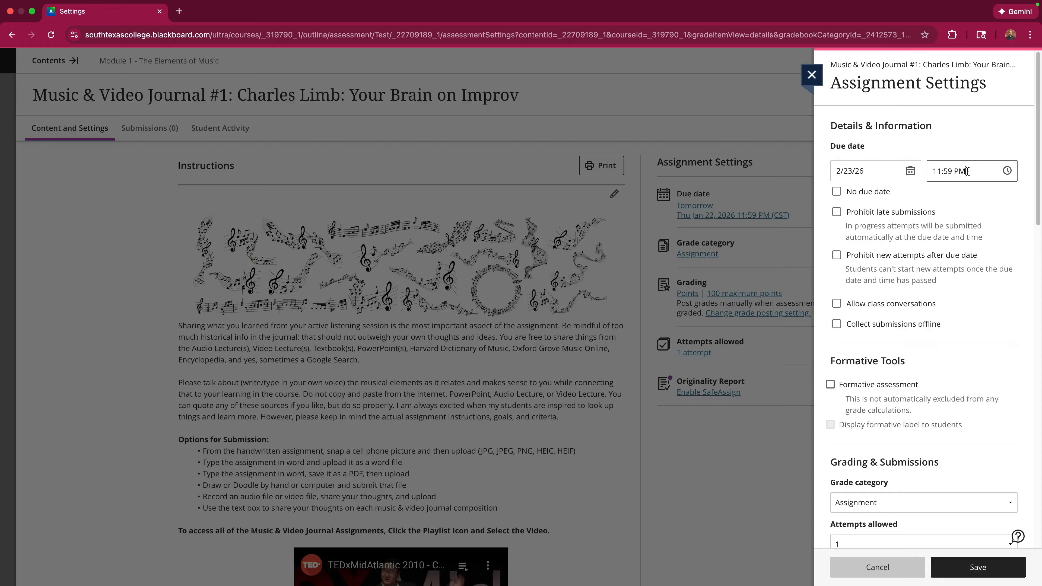
drag(967, 171, 931, 172)
key(BackSpace)
text(11:)
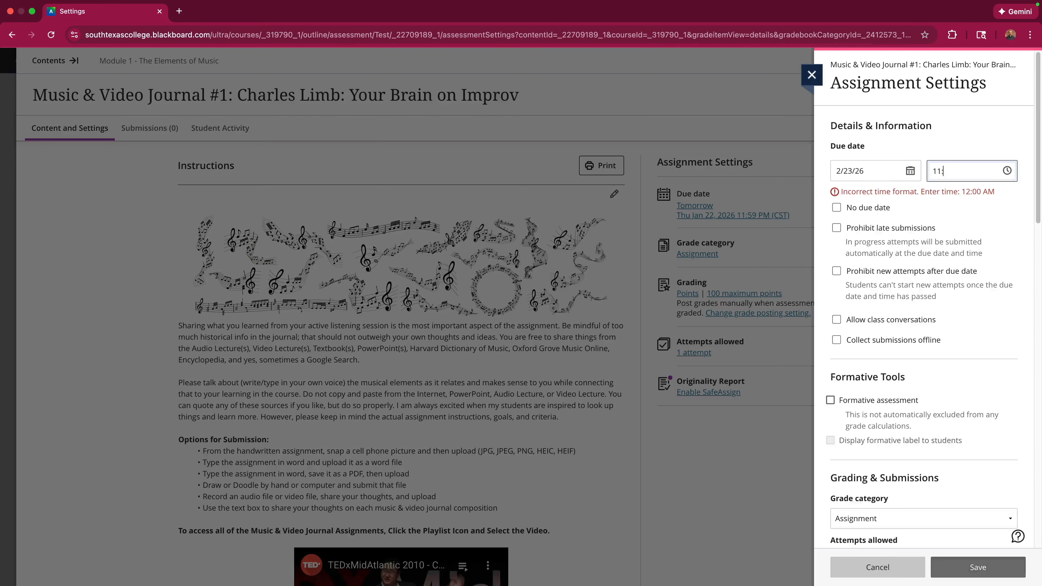
text(00 PM)
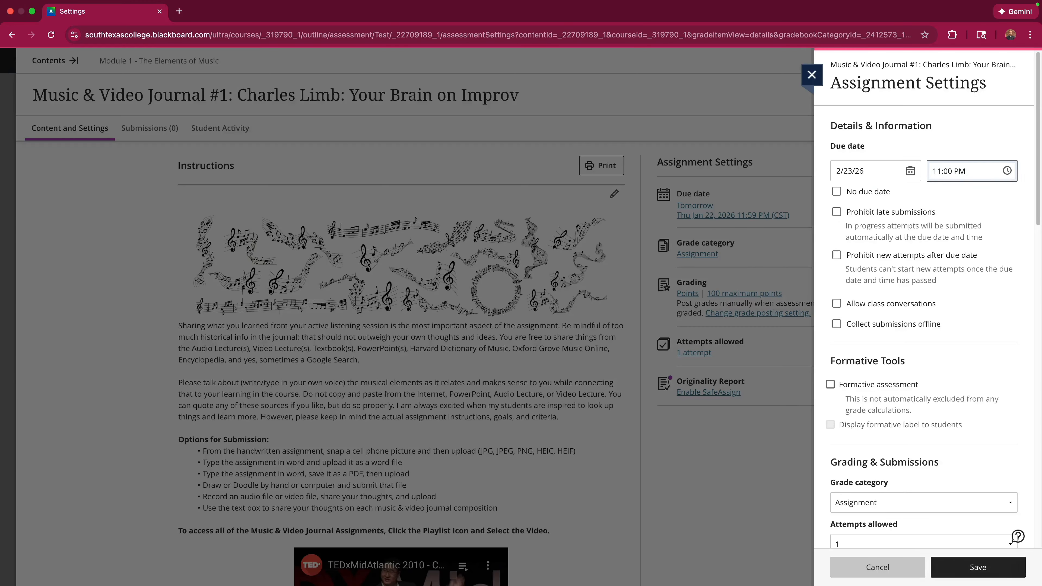
Step: Prohibit late submissions for the assignment and set its grade category to Journal
click(837, 213)
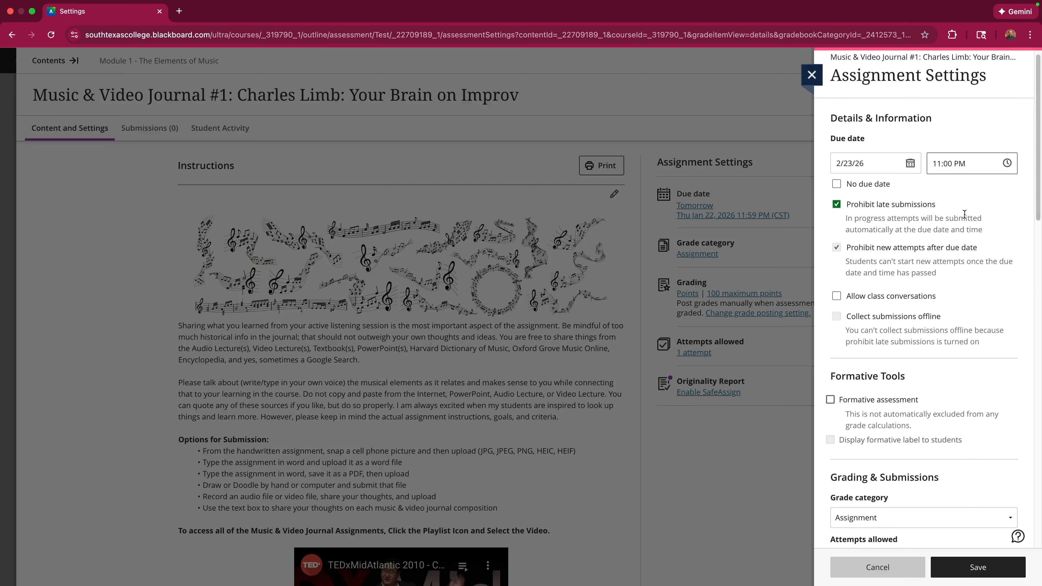
scroll(944, 222, down, 2)
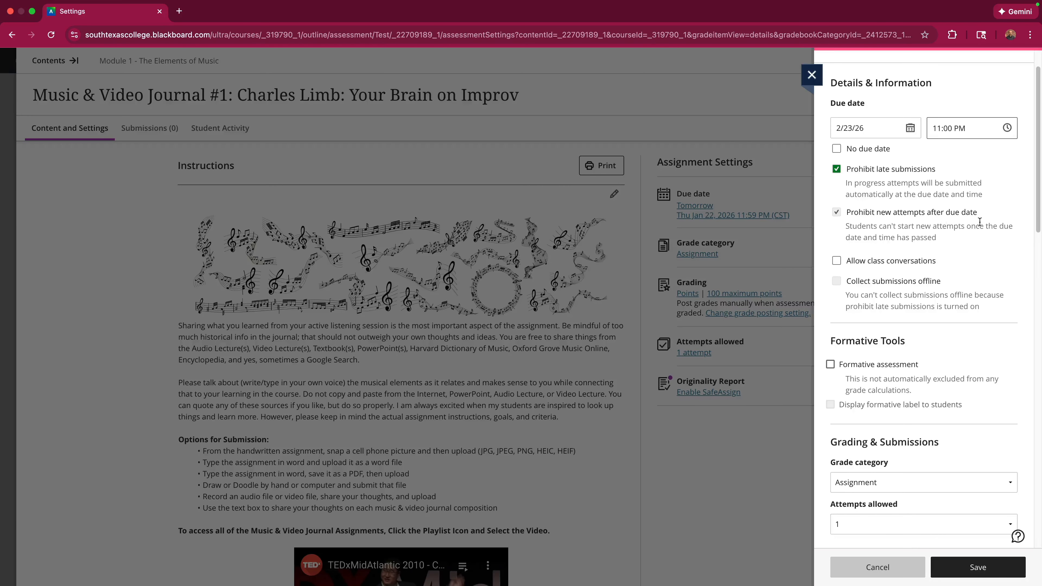
scroll(980, 222, down, 5)
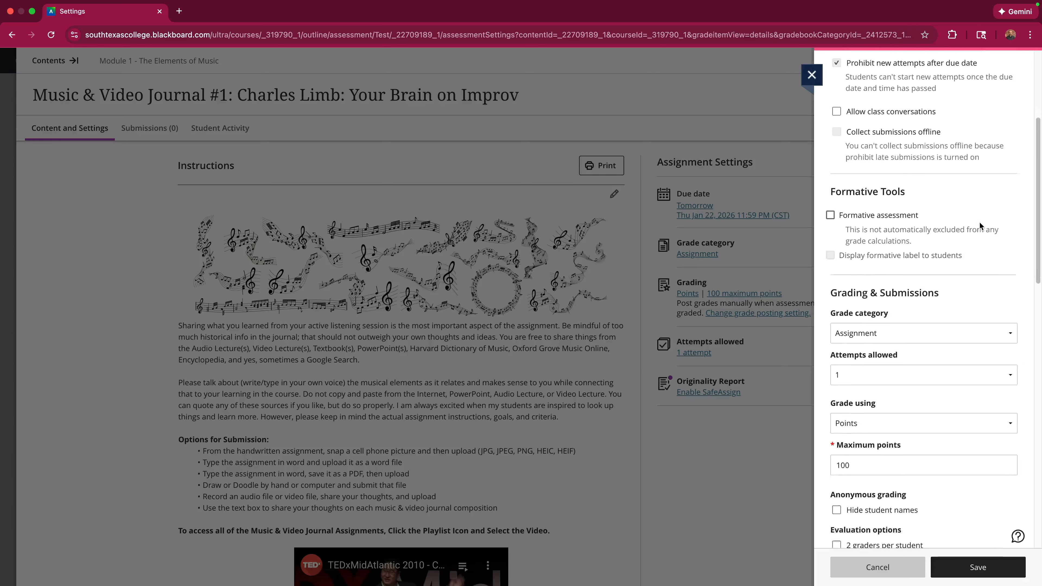
scroll(979, 221, down, 3)
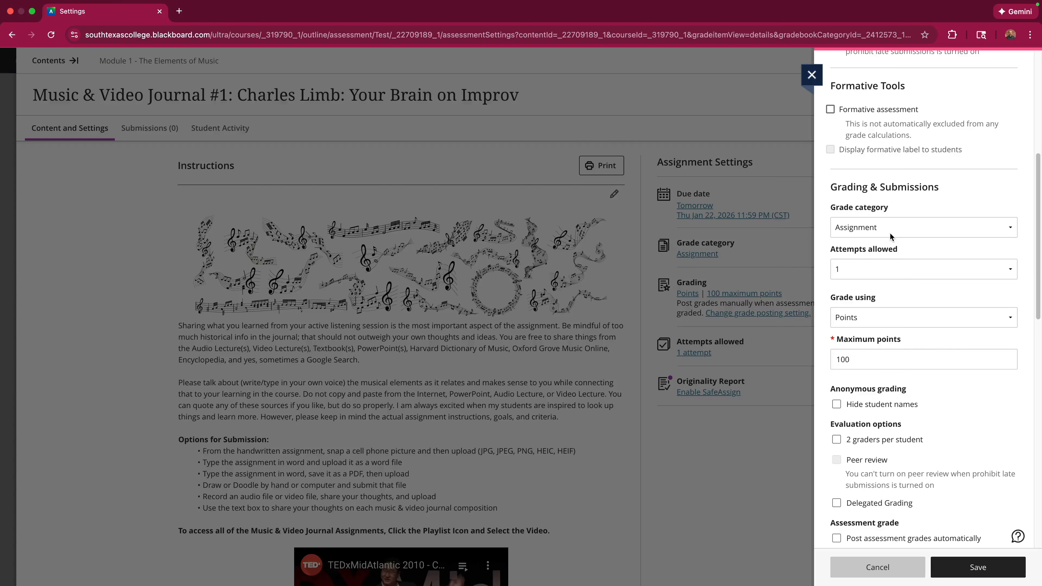
click(892, 229)
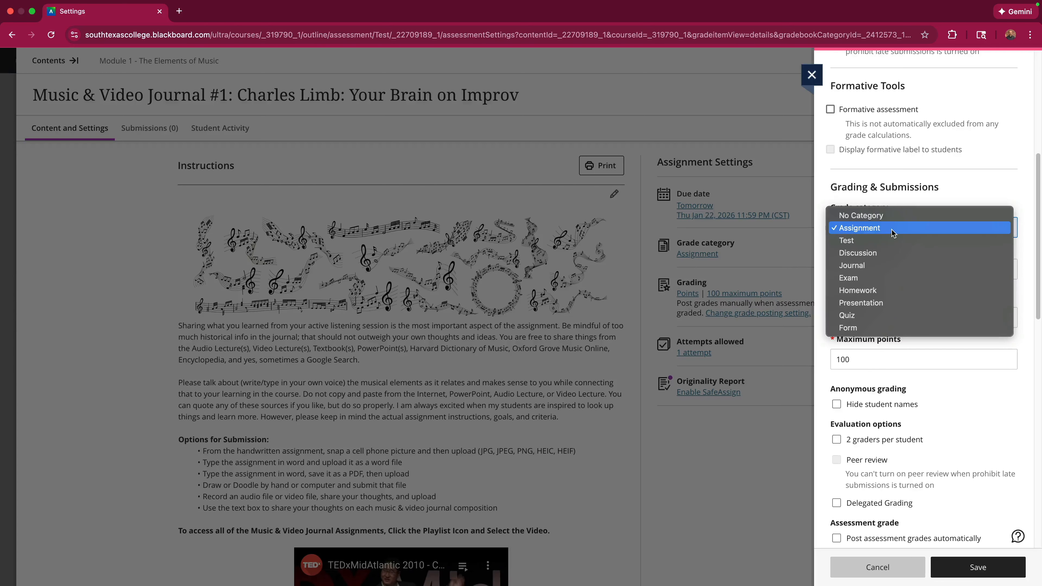
click(869, 273)
Step: Allow 2 attempts on the assignment and set the attempts to grade to All attempts
scroll(884, 267, down, 1)
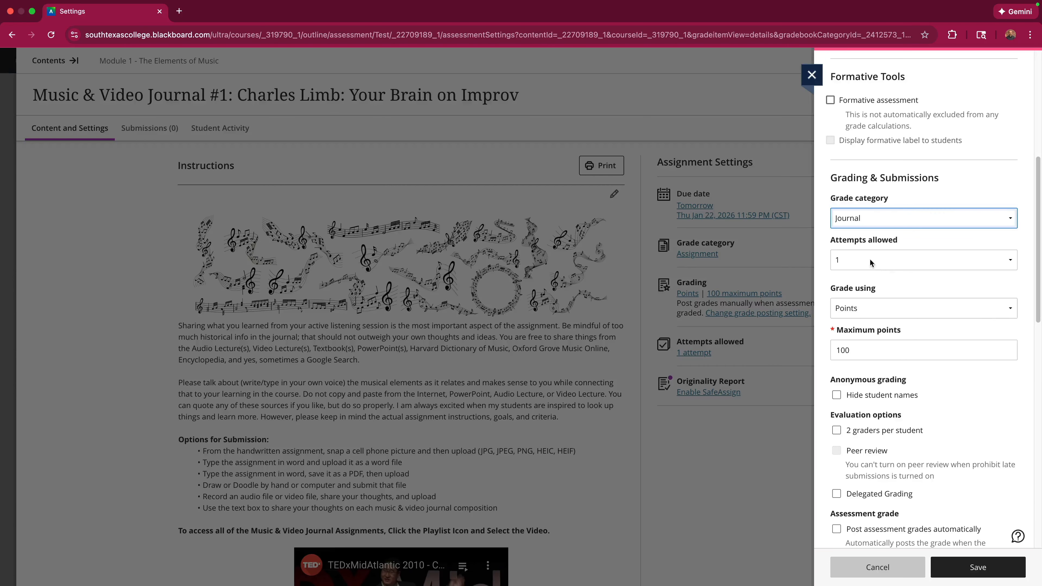
click(869, 258)
click(861, 275)
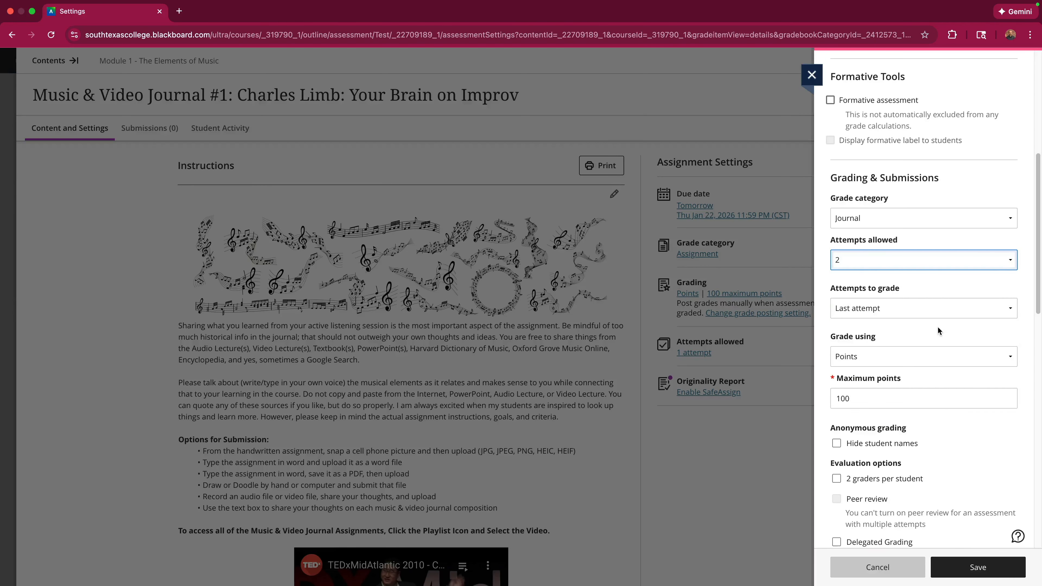
scroll(912, 323, down, 1)
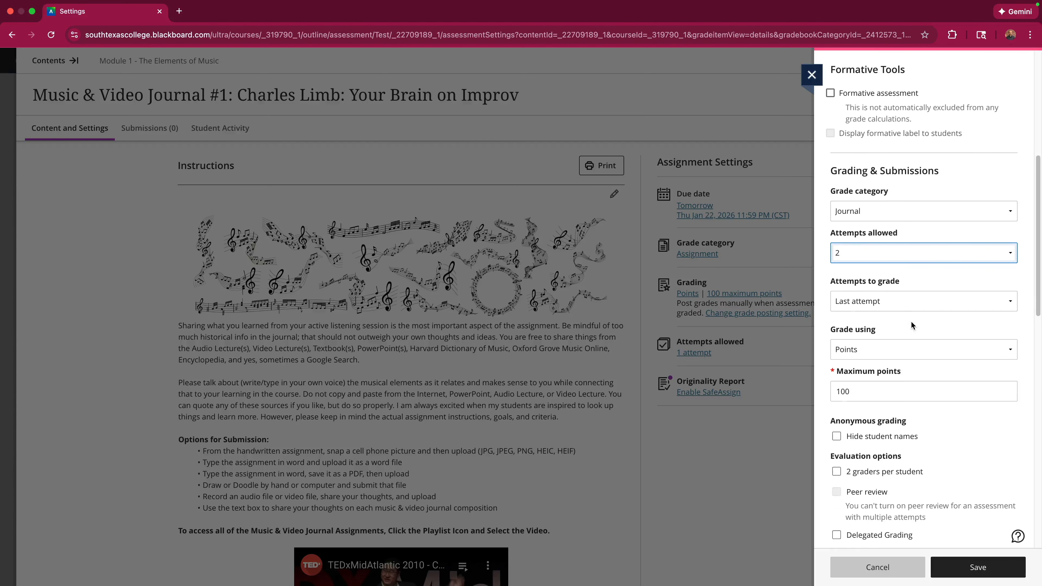
click(908, 302)
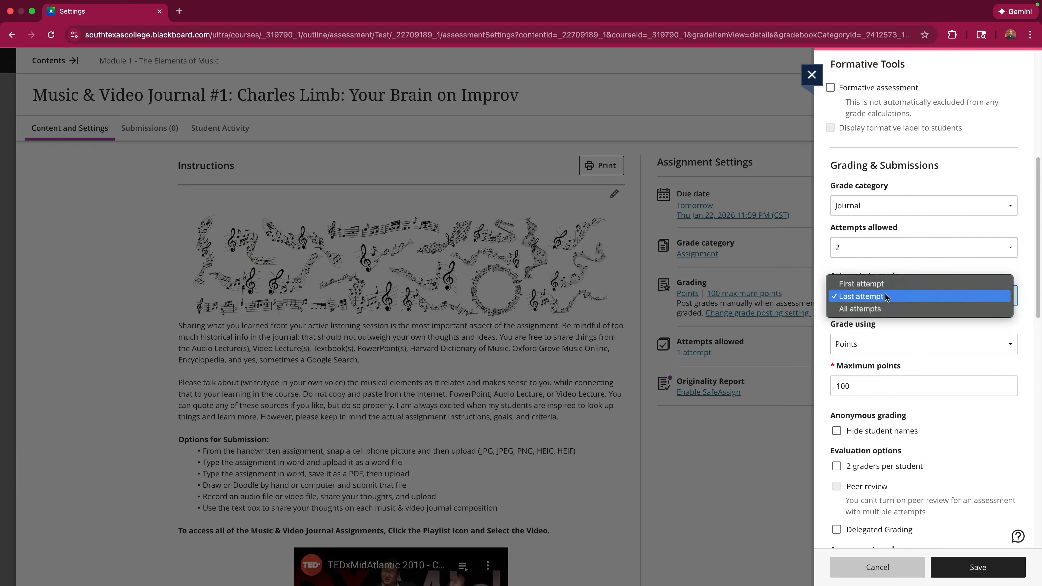
click(899, 266)
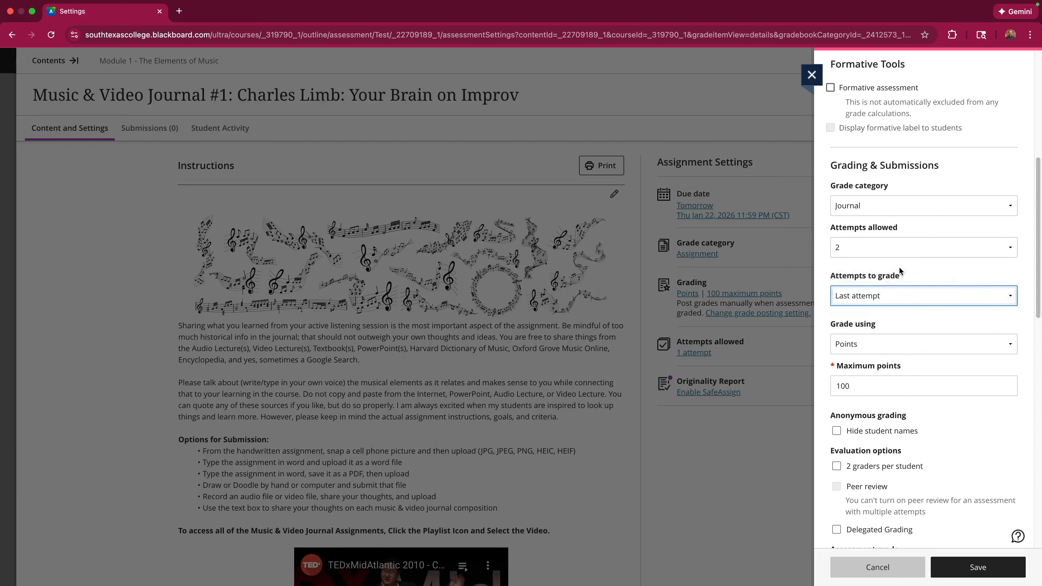
click(894, 295)
click(890, 308)
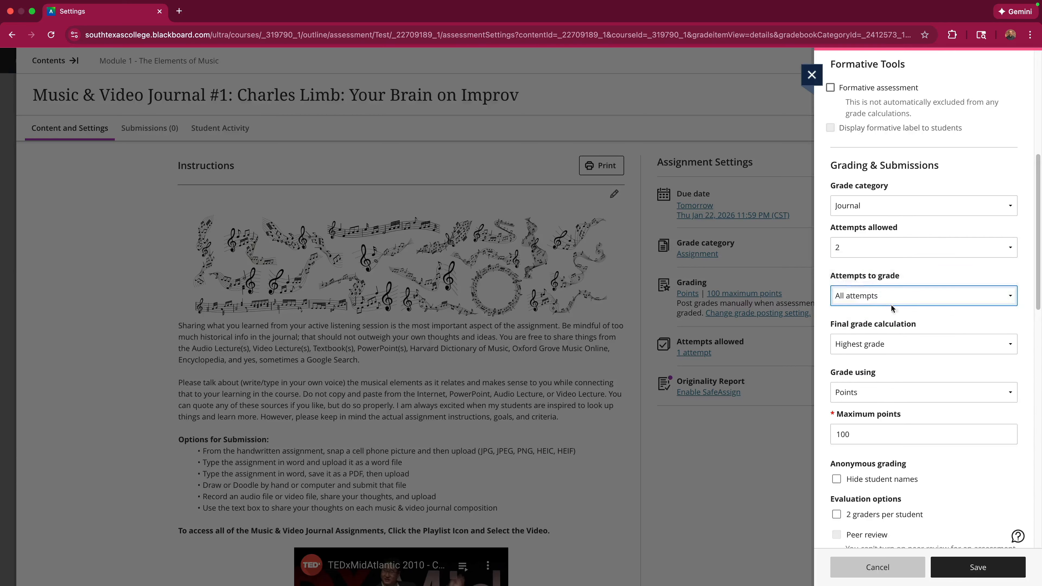
Step: Set the assignment to be graded using Percentage
scroll(903, 299, down, 3)
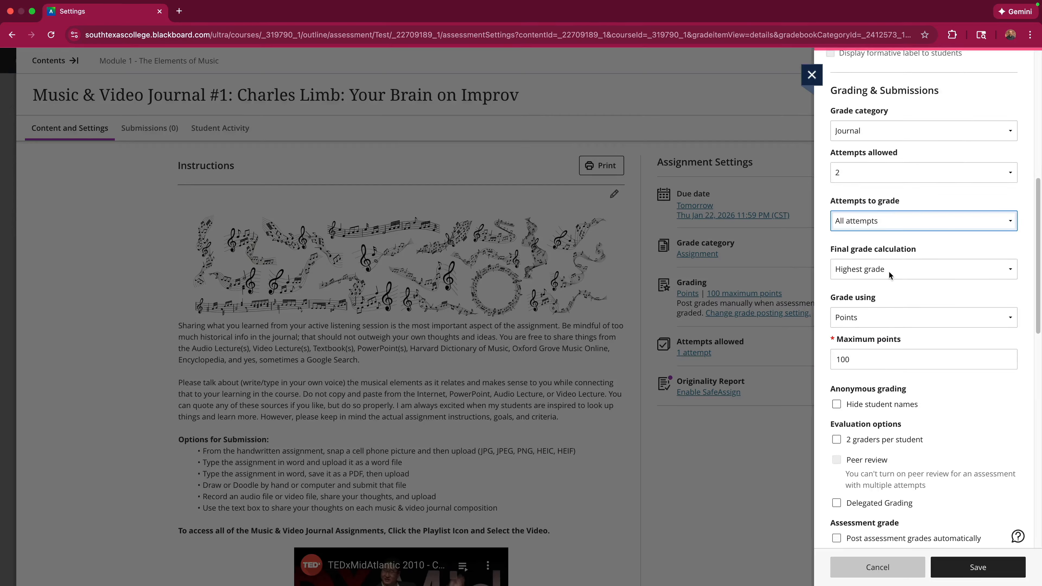
scroll(888, 269, down, 1)
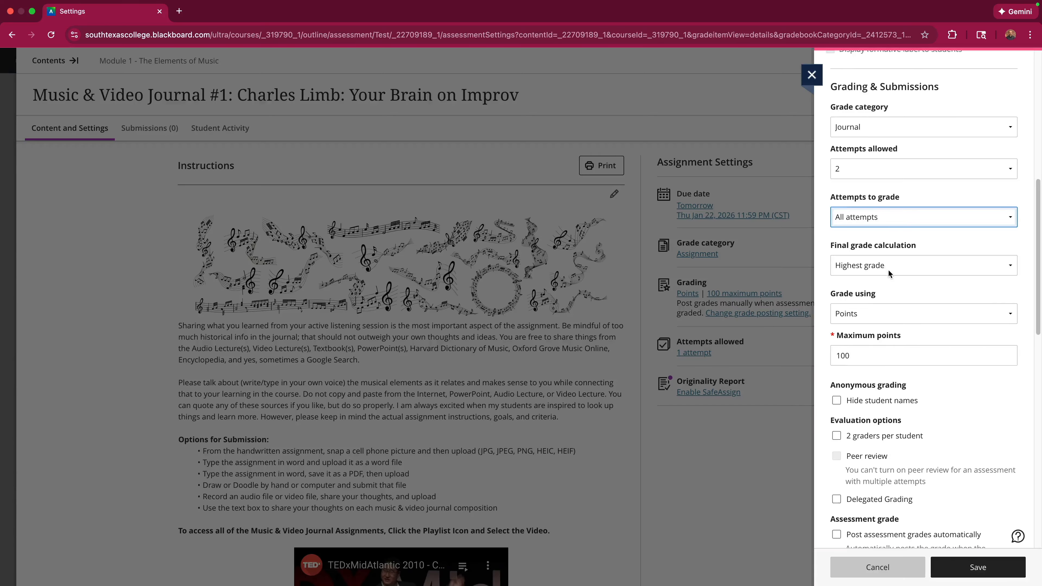
click(871, 307)
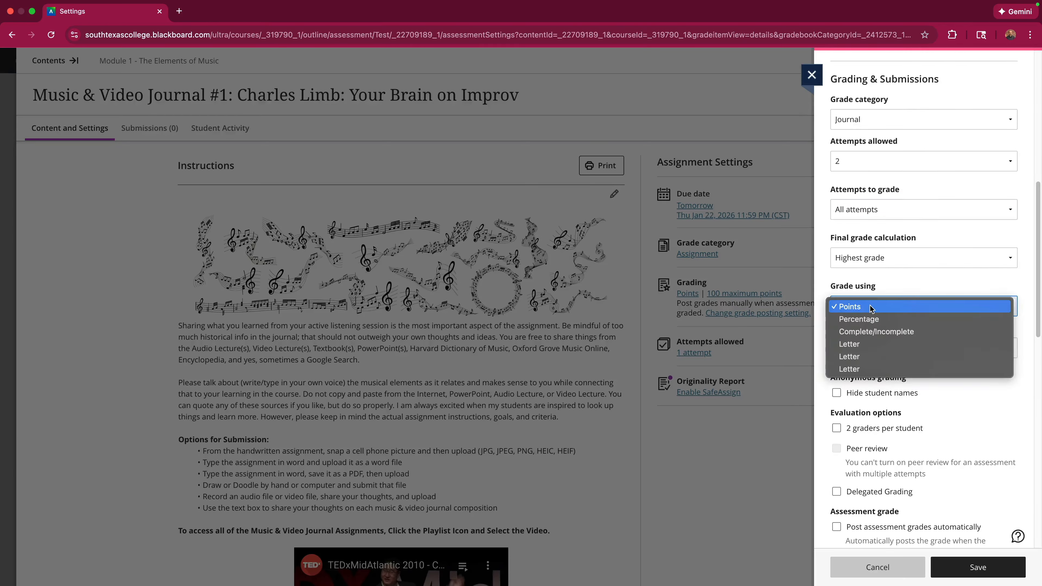
click(872, 319)
Step: Look over the remaining assignment settings, from anonymous grading and assessment security through the additional tools to the description
scroll(934, 338, down, 1)
scroll(934, 337, down, 4)
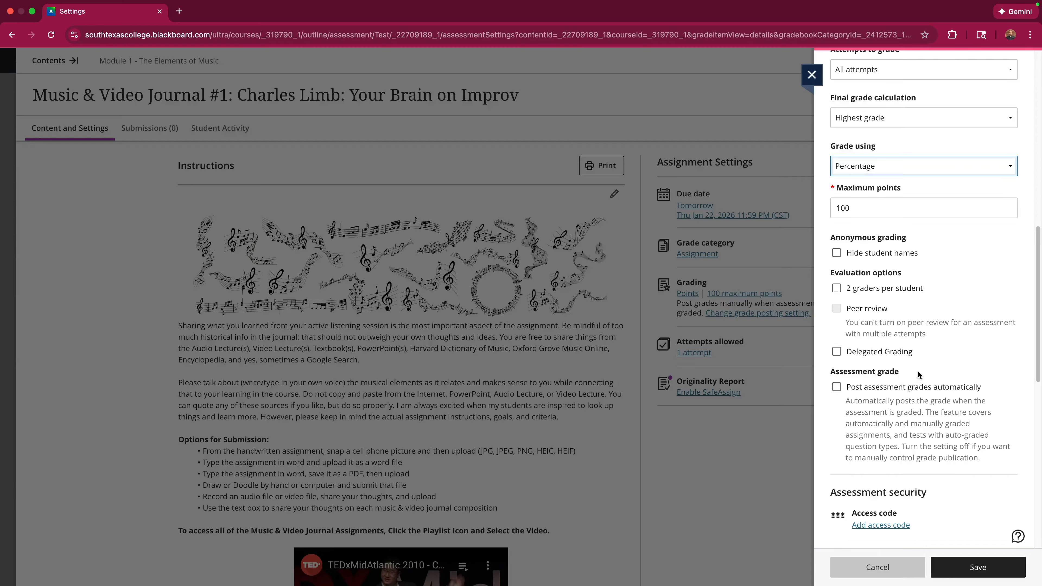
scroll(918, 374, down, 3)
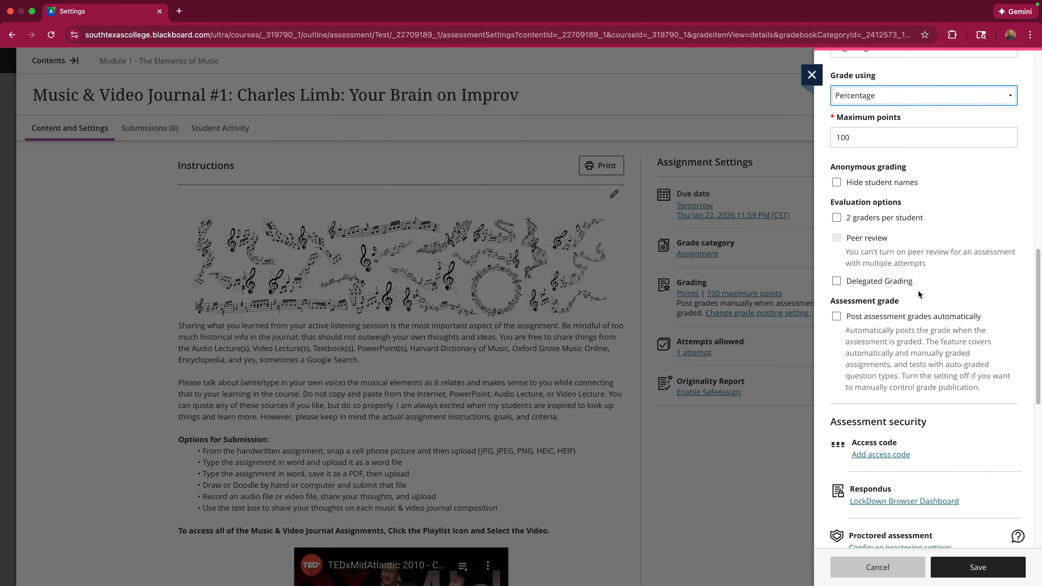
scroll(918, 294, down, 5)
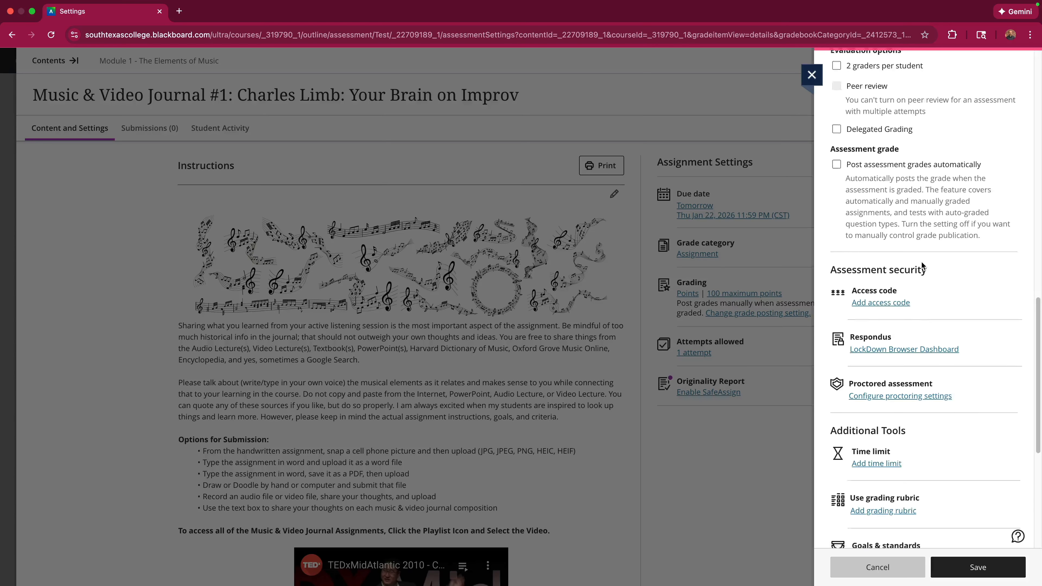
scroll(922, 266, down, 3)
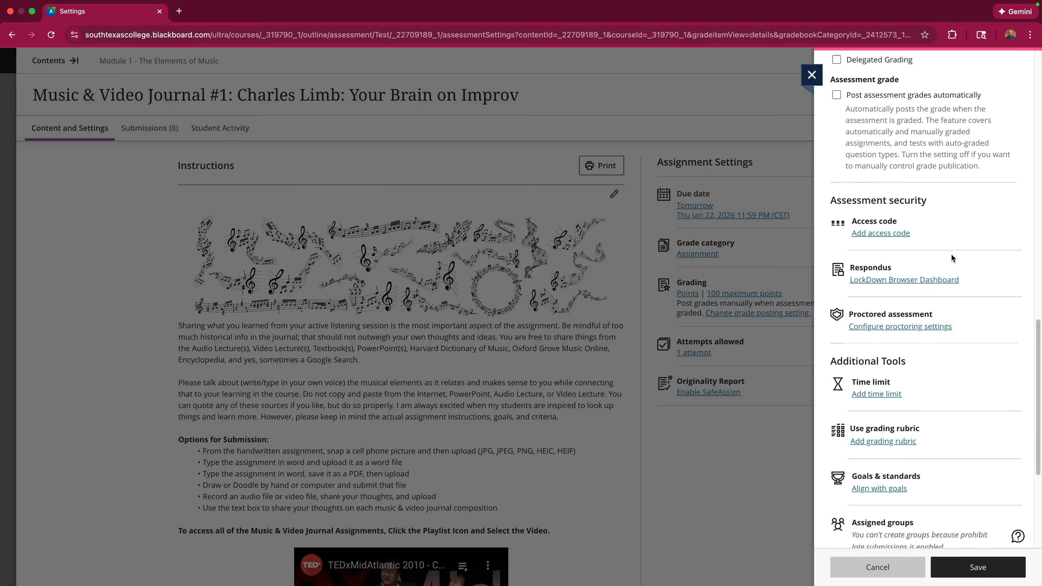
scroll(951, 256, down, 3)
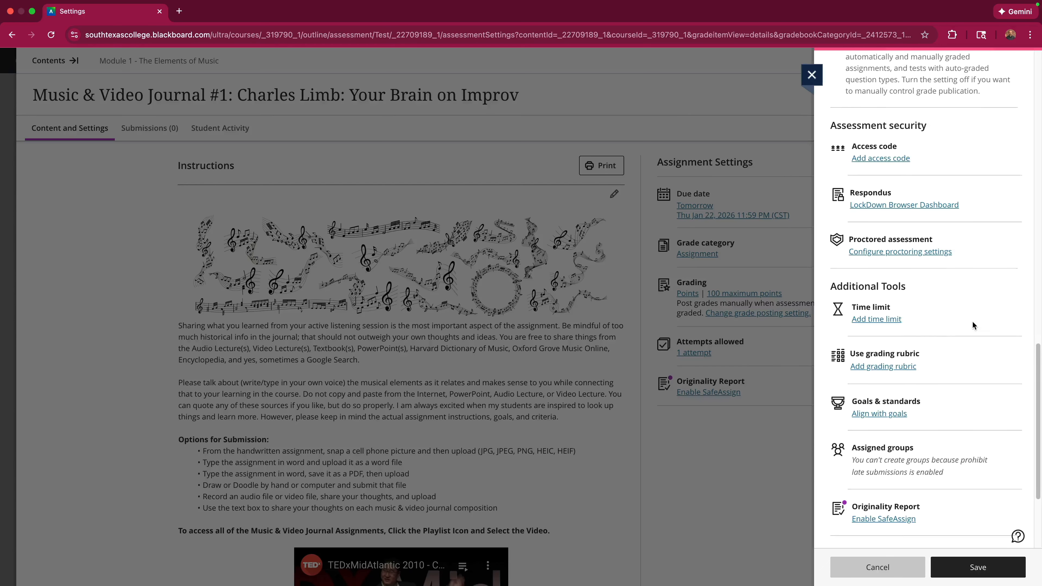
scroll(973, 325, down, 6)
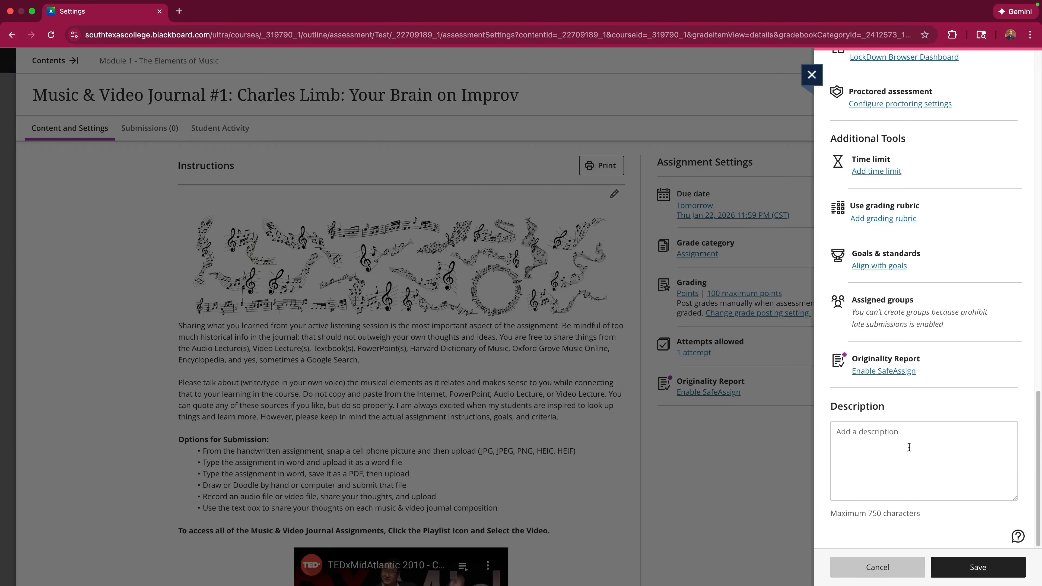
Step: Switch to the Blackboard-Notes-TR document in Word and change the day in the due date line to February 23
click(32, 11)
click(268, 21)
scroll(463, 267, down, 2)
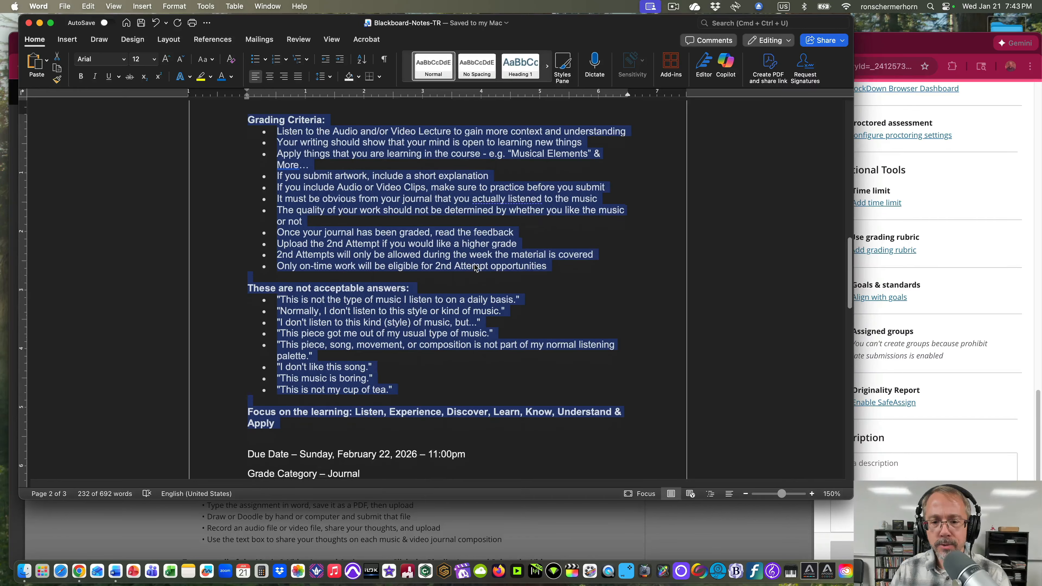
click(578, 281)
scroll(534, 279, down, 10)
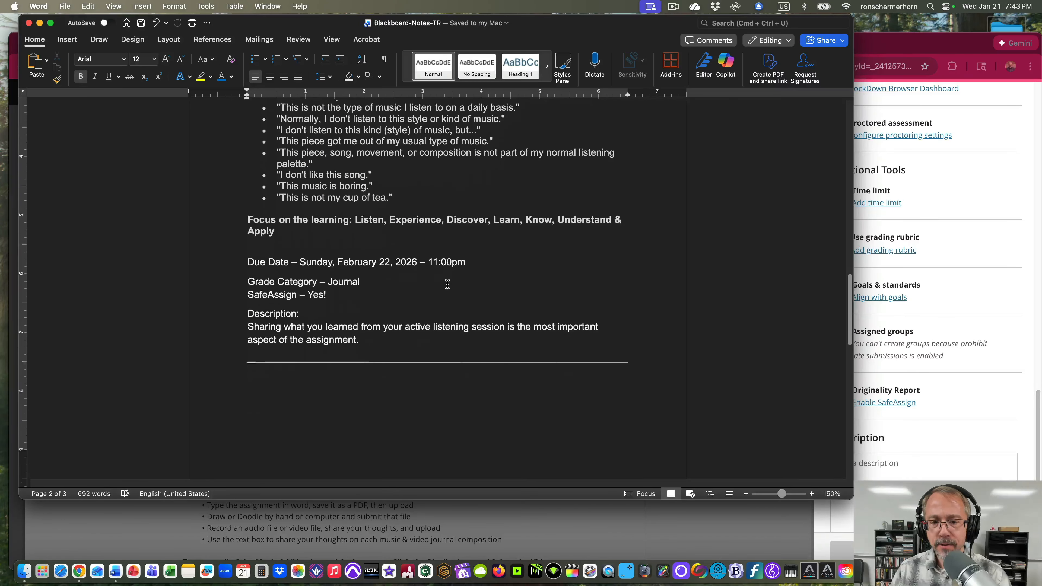
drag(490, 253, 379, 266)
click(391, 255)
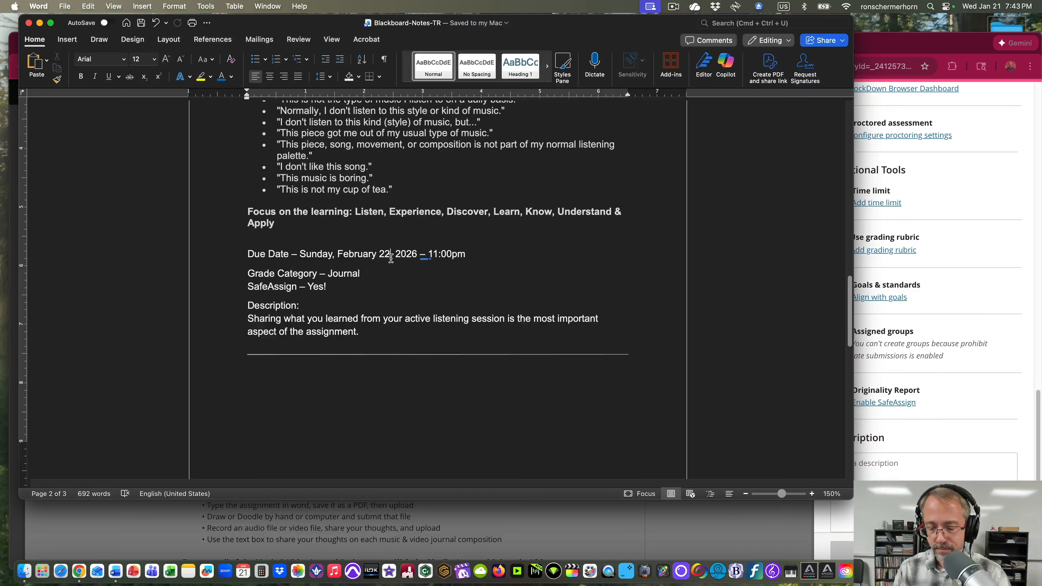
key(BackSpace)
text(3)
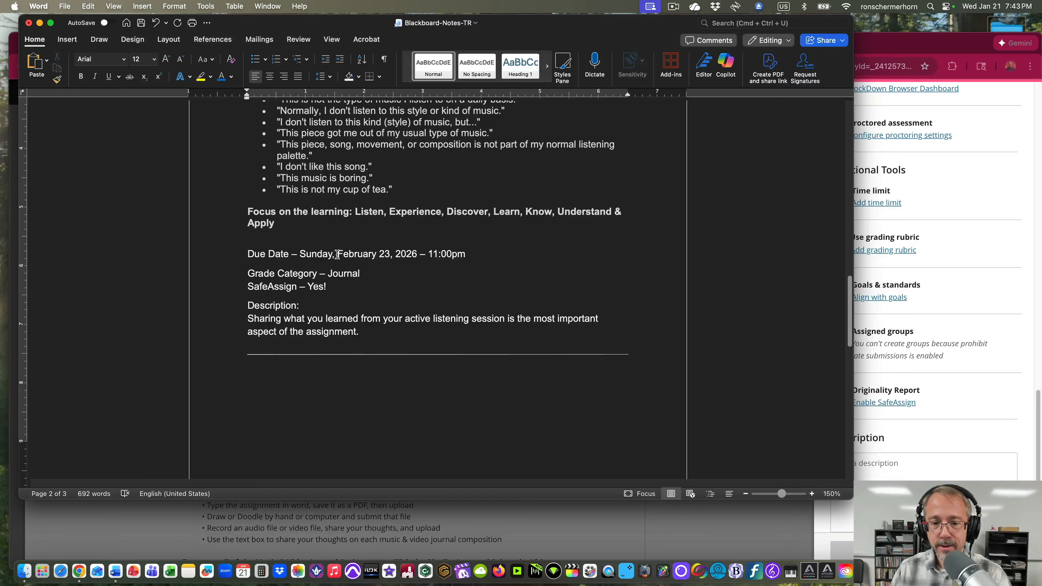
Step: Replace the weekday in the due date line of the notes with Monday
click(333, 255)
key(BackSpace)
key(BackSpace)
key(BackSpace)
key(BackSpace)
key(BackSpace)
key(BackSpace)
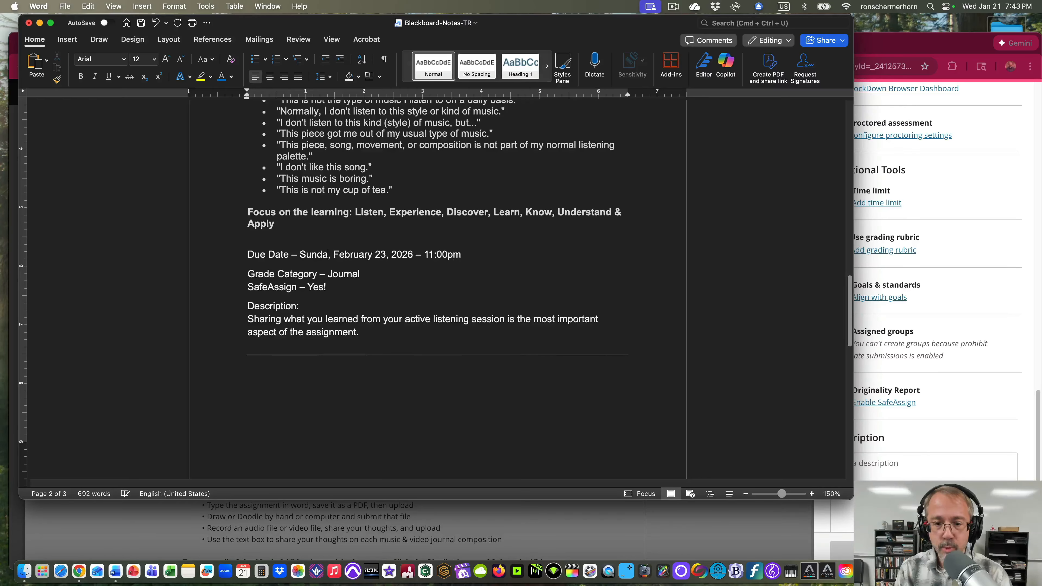
text(Monday)
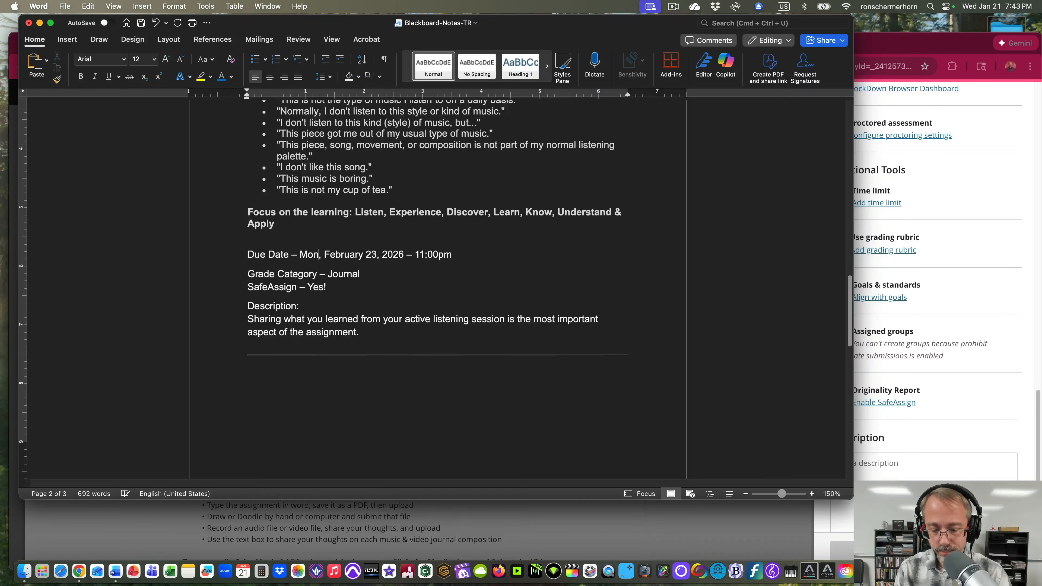
click(426, 276)
Step: Copy the description sentence about sharing what you learned from your active listening session from the notes
scroll(426, 275, up, 1)
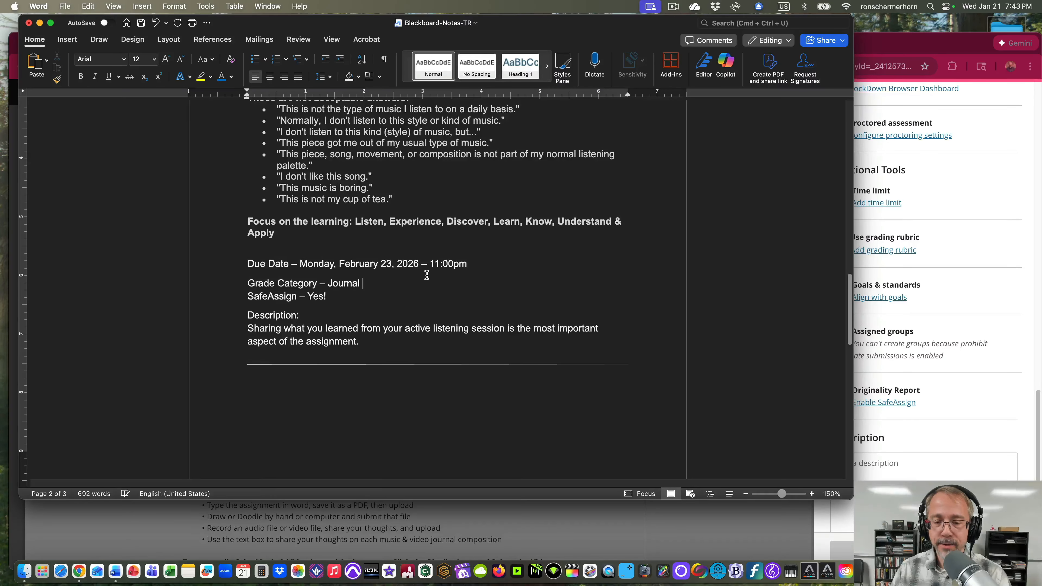
scroll(438, 275, down, 3)
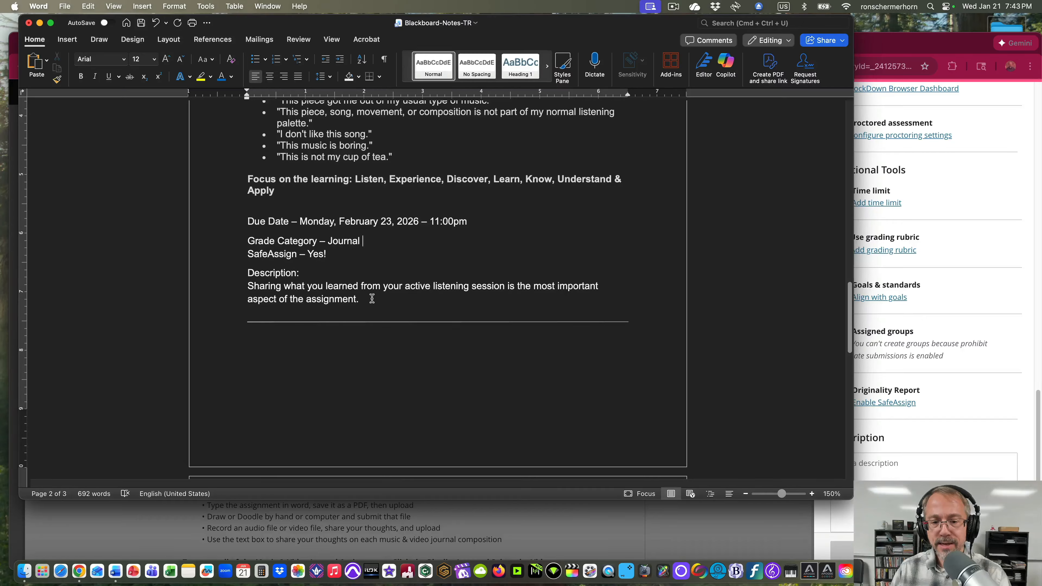
drag(371, 298, 246, 292)
key(super+c)
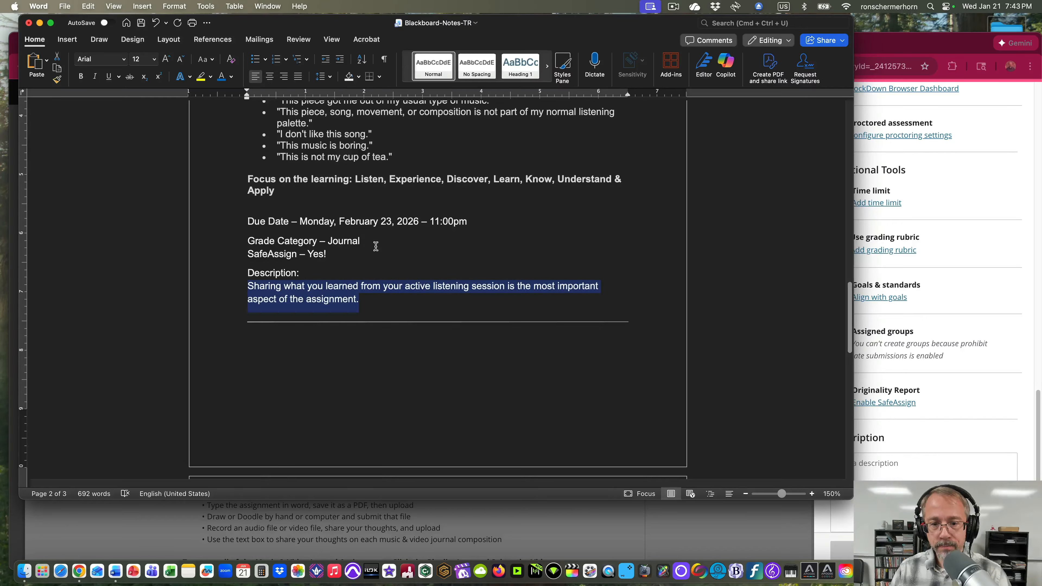
click(408, 248)
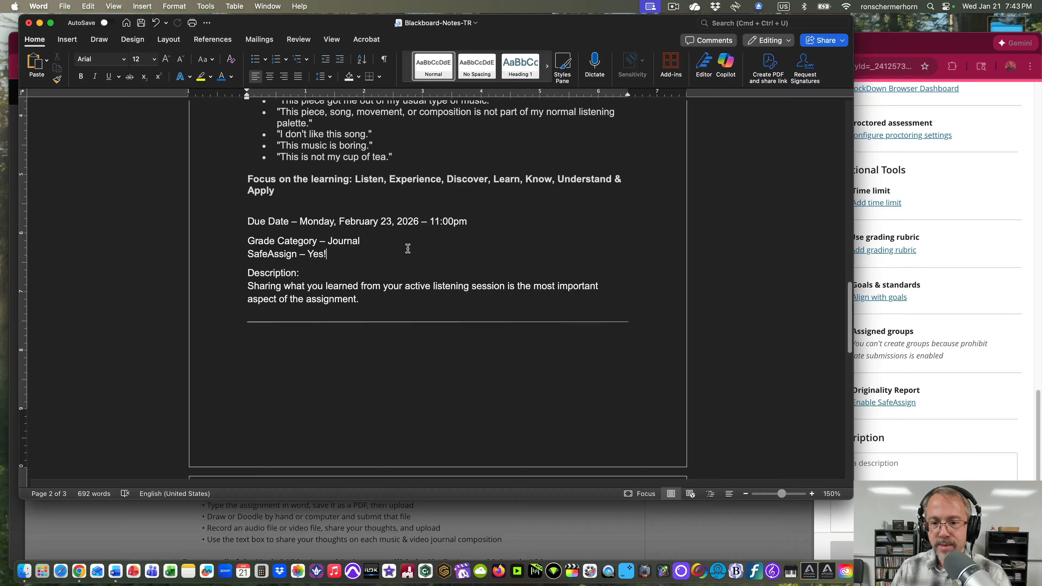
Step: Switch back to Blackboard in Chrome and paste the copied sentence as the assignment's description
click(946, 48)
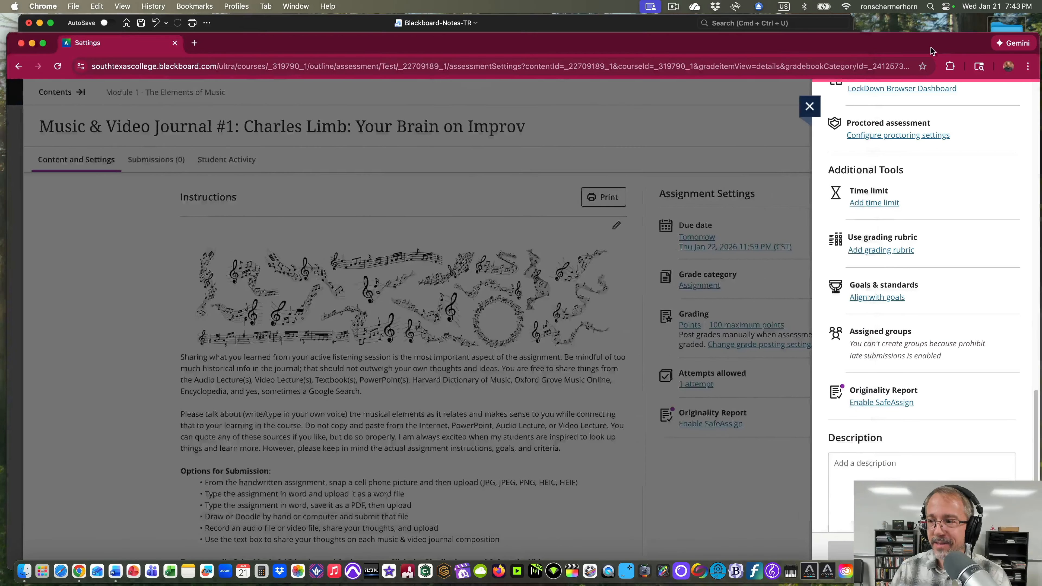
drag(946, 49, 774, 26)
click(691, 447)
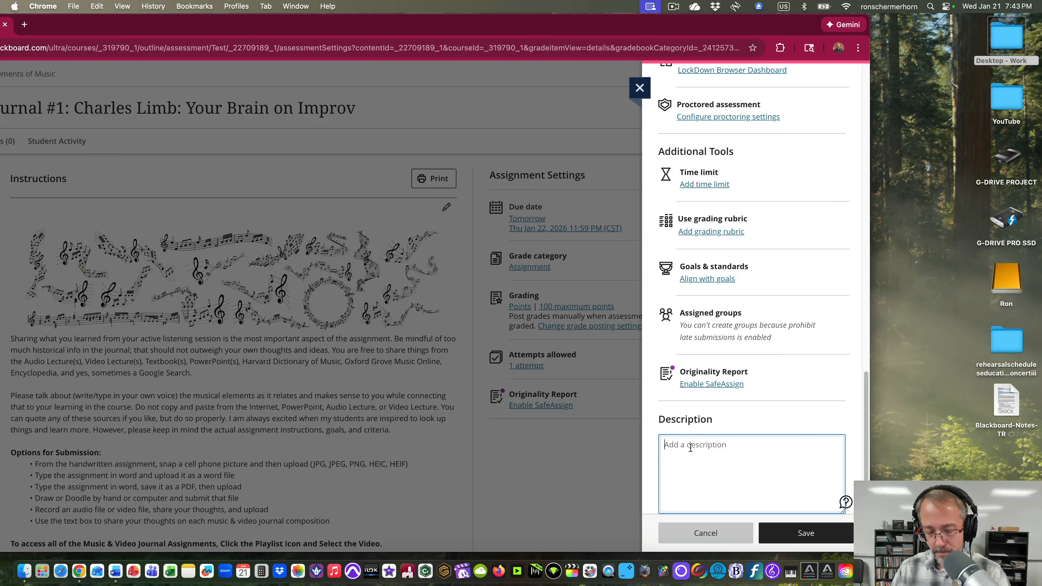
key(super+v)
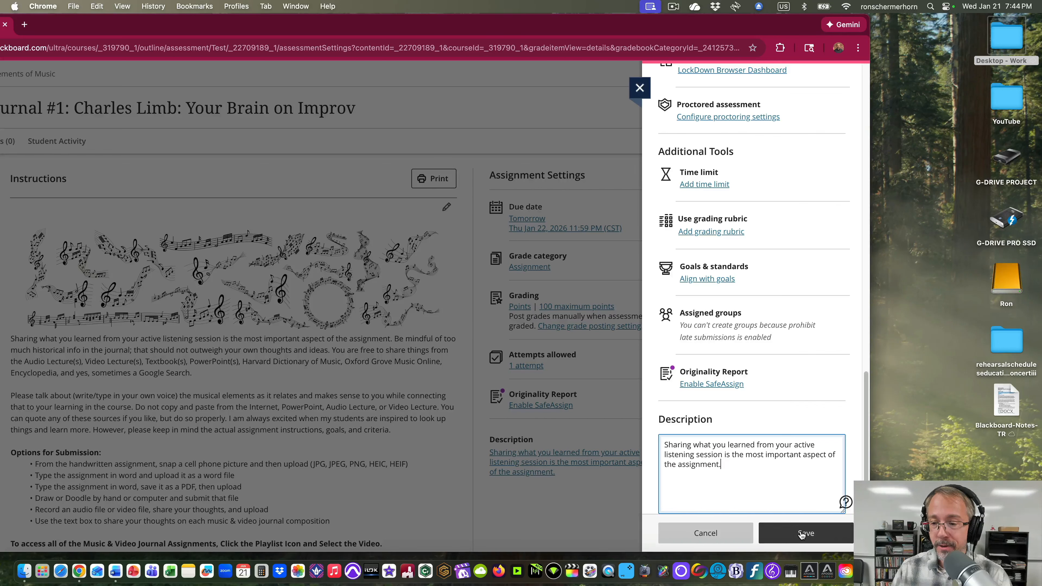
Step: Enable SafeAssign for the assignment, allow students to view the Originality Report for their attempts, and save all the assignment settings
click(720, 385)
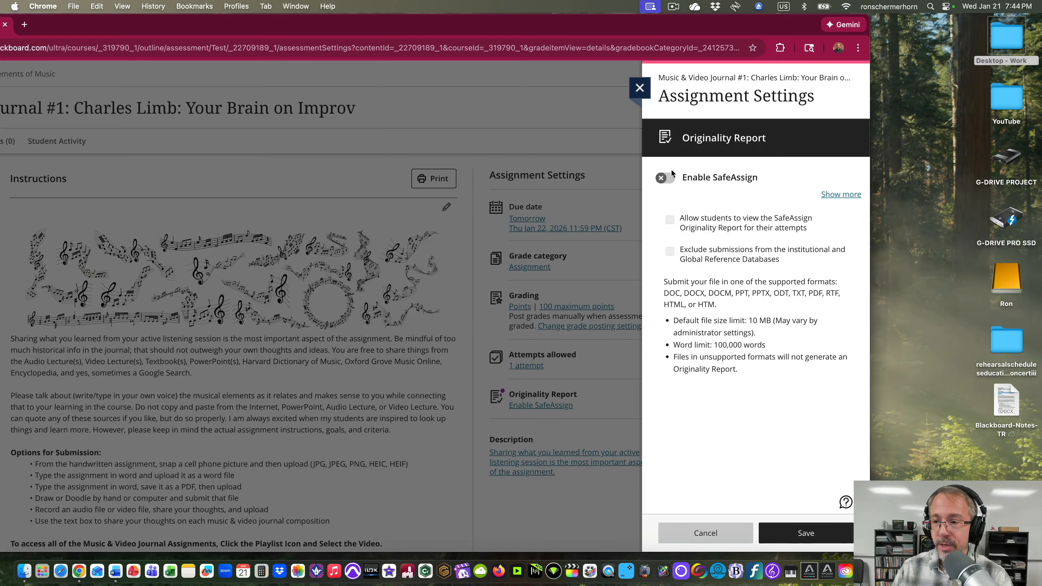
click(799, 231)
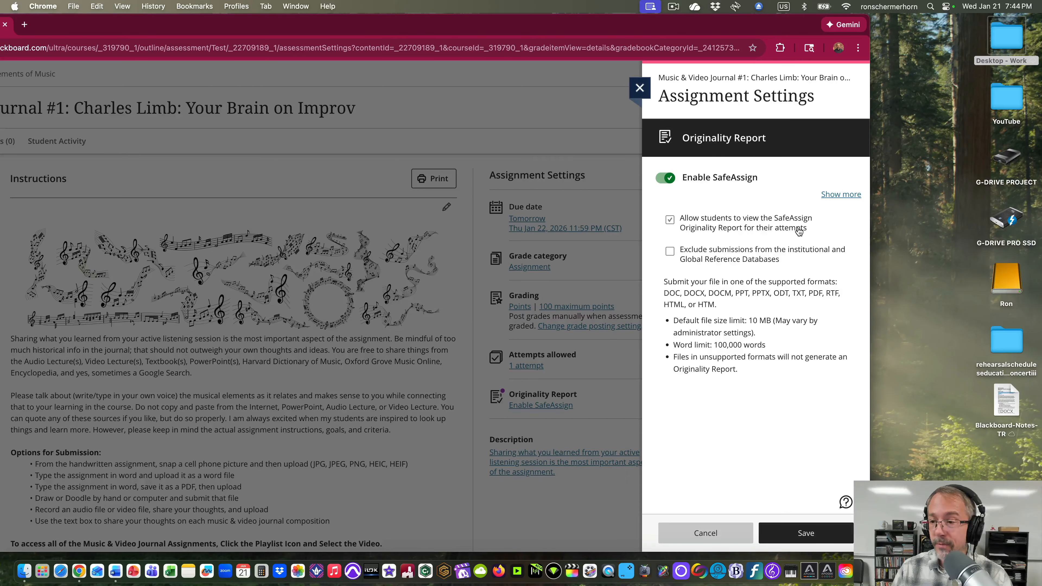
click(800, 231)
click(796, 247)
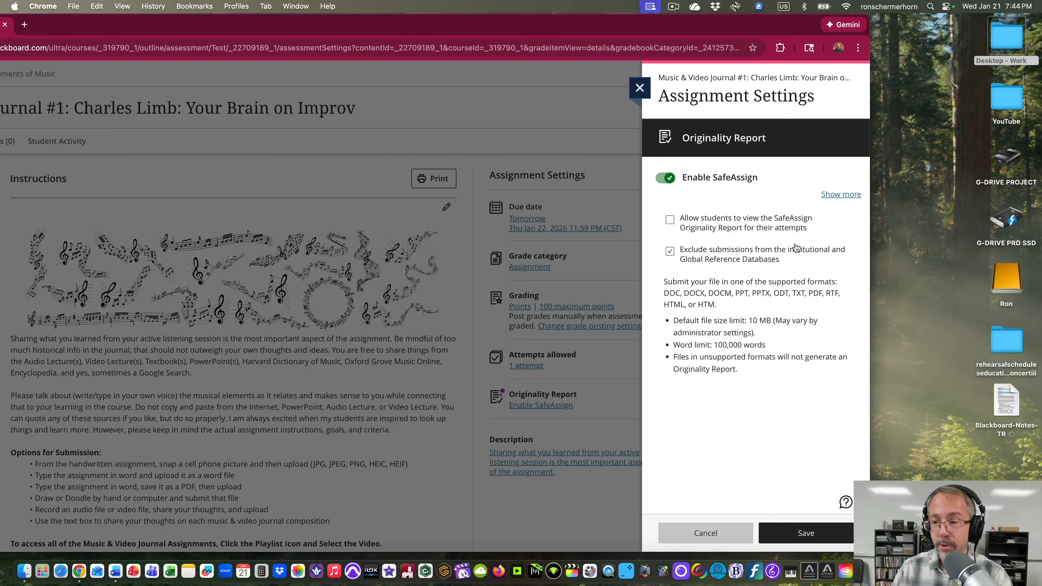
click(670, 220)
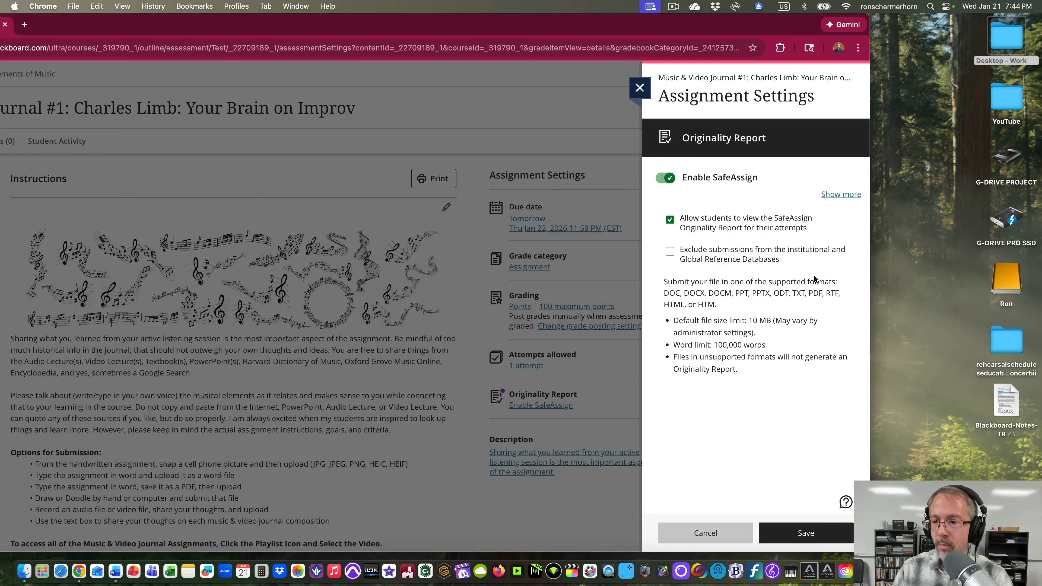
click(840, 196)
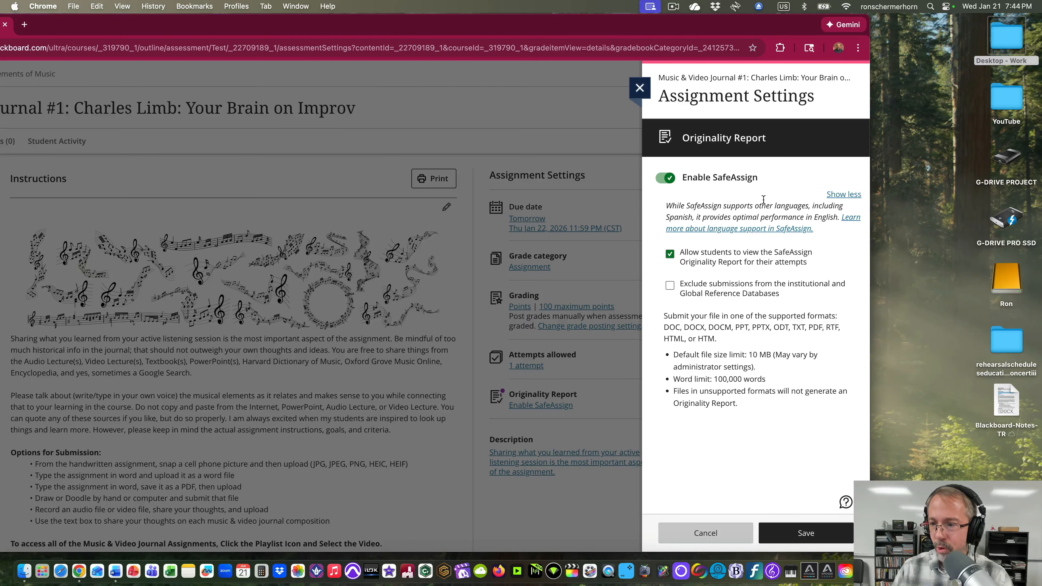
click(806, 534)
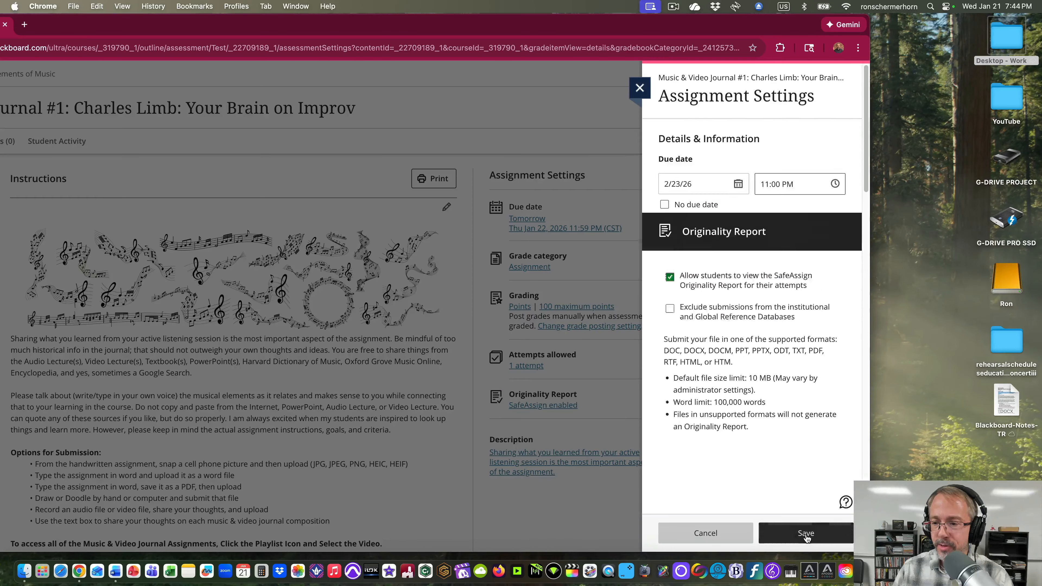
scroll(761, 272, down, 15)
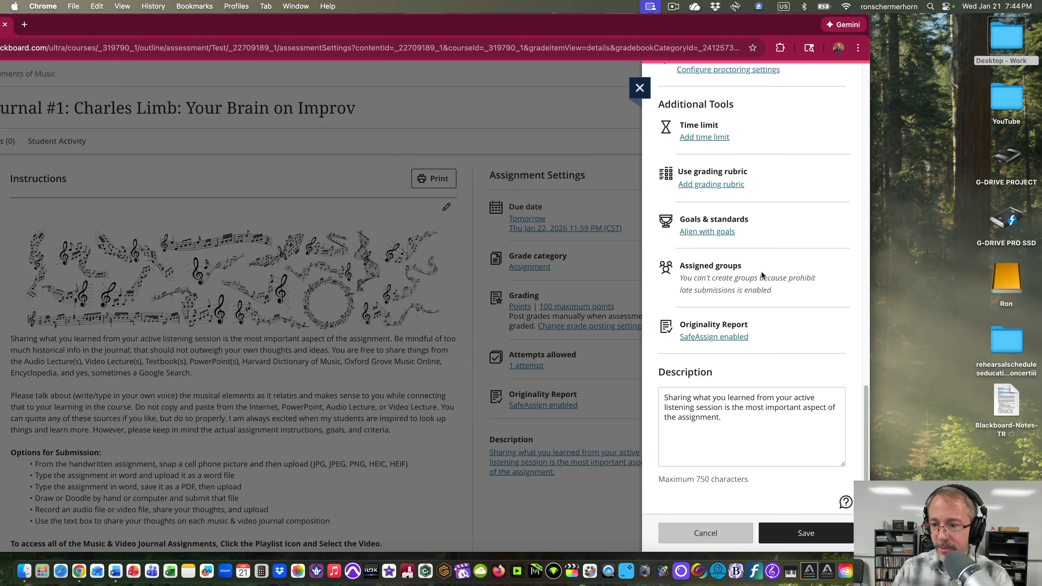
click(807, 534)
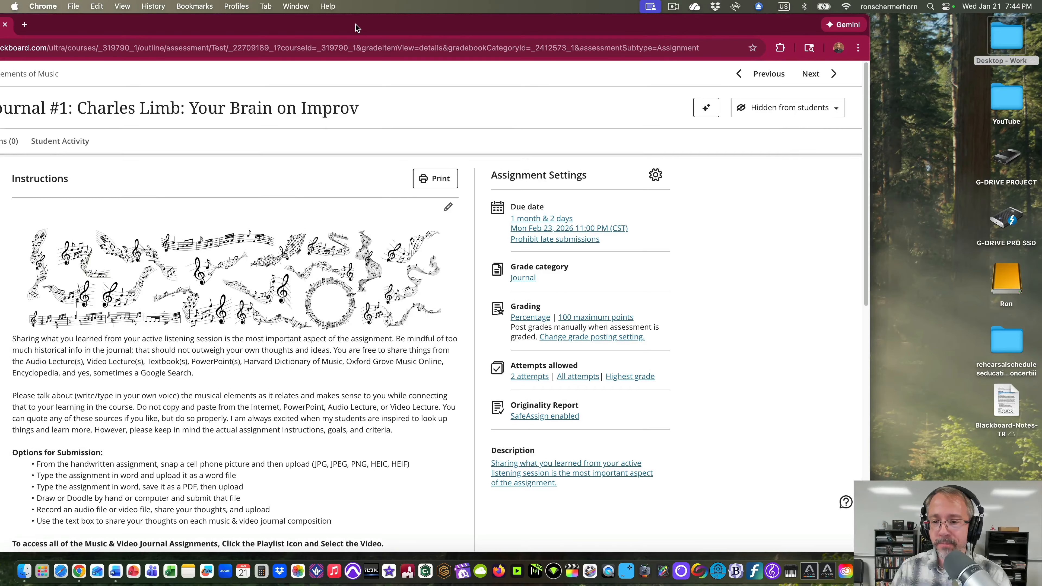
Step: Bring the whole assignment page into view, review its instructions, embedded video and saved settings, and close it
drag(357, 25, 514, 10)
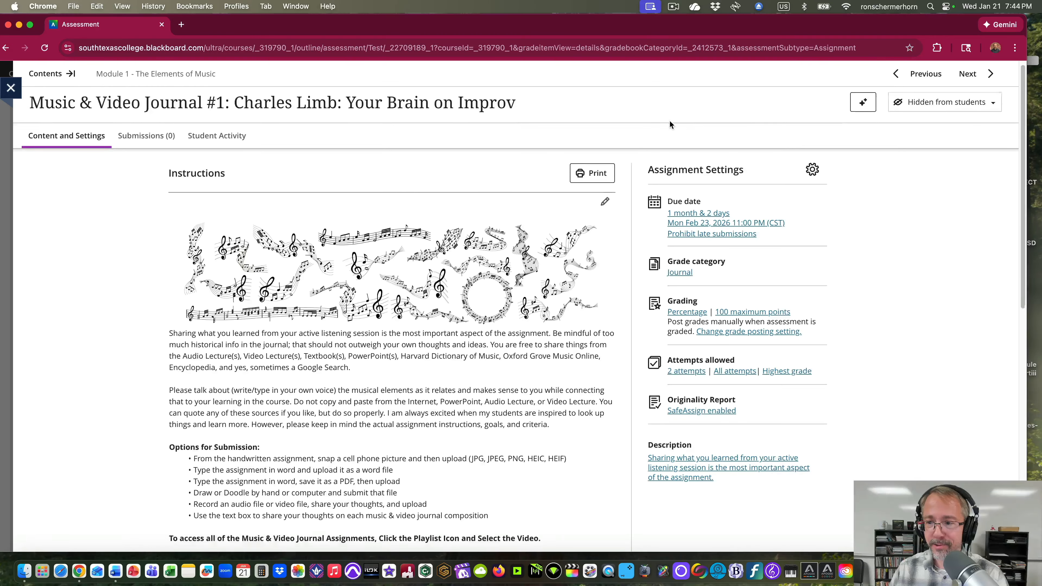
scroll(632, 142, down, 2)
scroll(520, 210, down, 10)
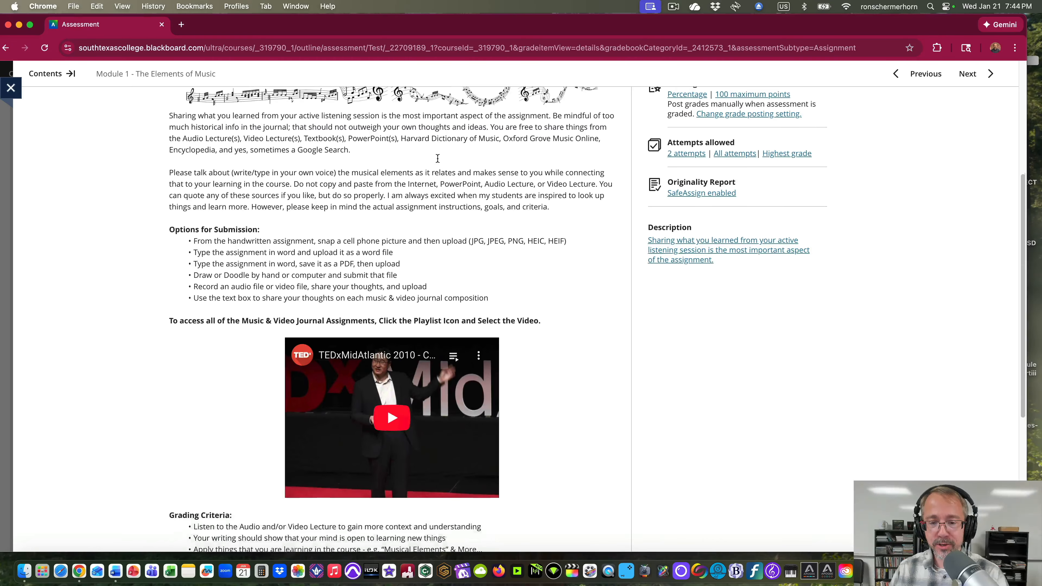
scroll(419, 159, down, 2)
scroll(418, 160, up, 11)
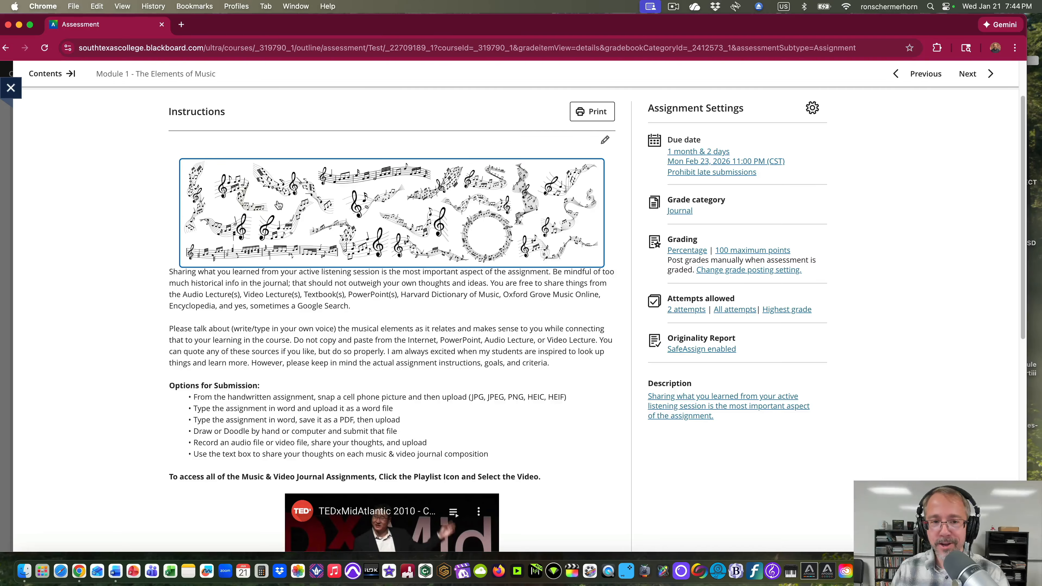
scroll(279, 205, up, 1)
scroll(279, 205, up, 3)
click(11, 87)
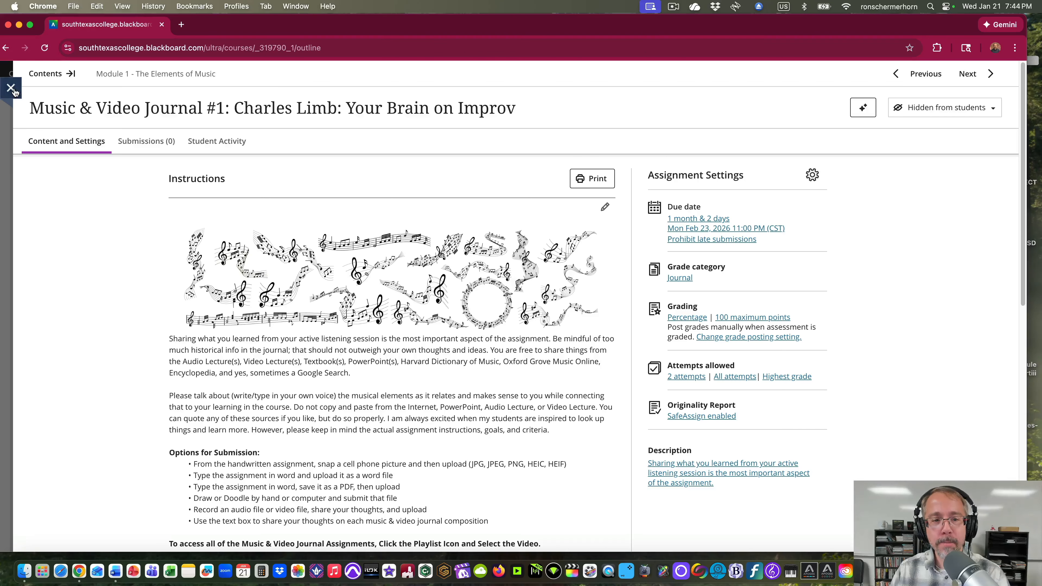
Step: Make the Music & Video Journal #1 assignment due 2/23/26 visible to students in the course content
scroll(431, 261, down, 1)
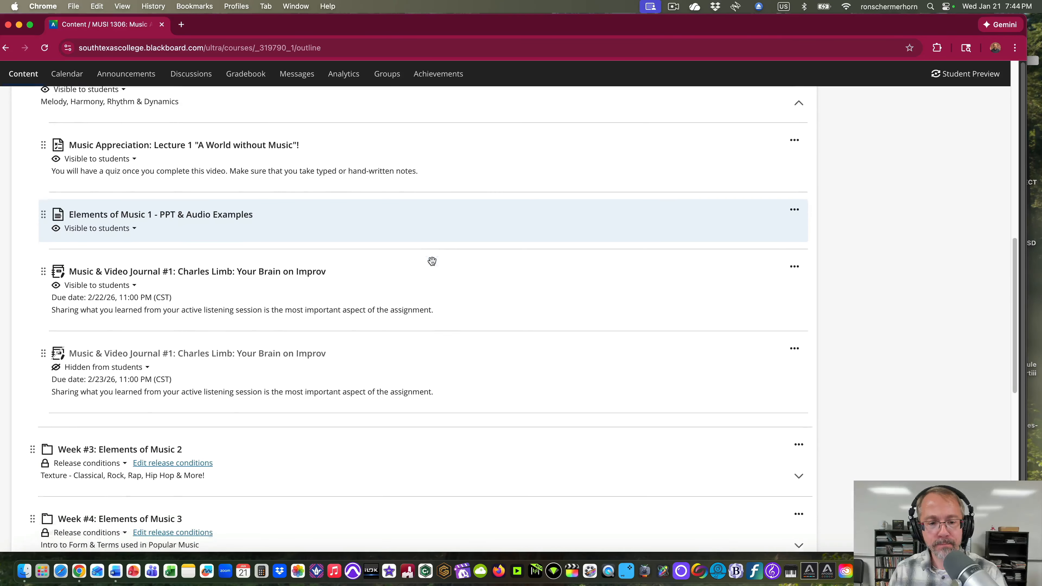
click(150, 365)
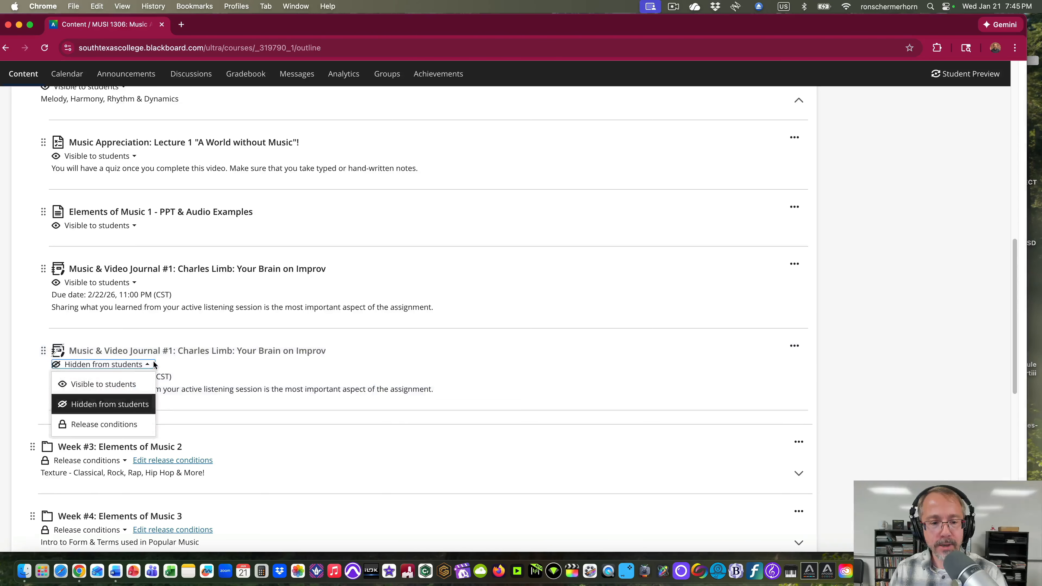
click(114, 386)
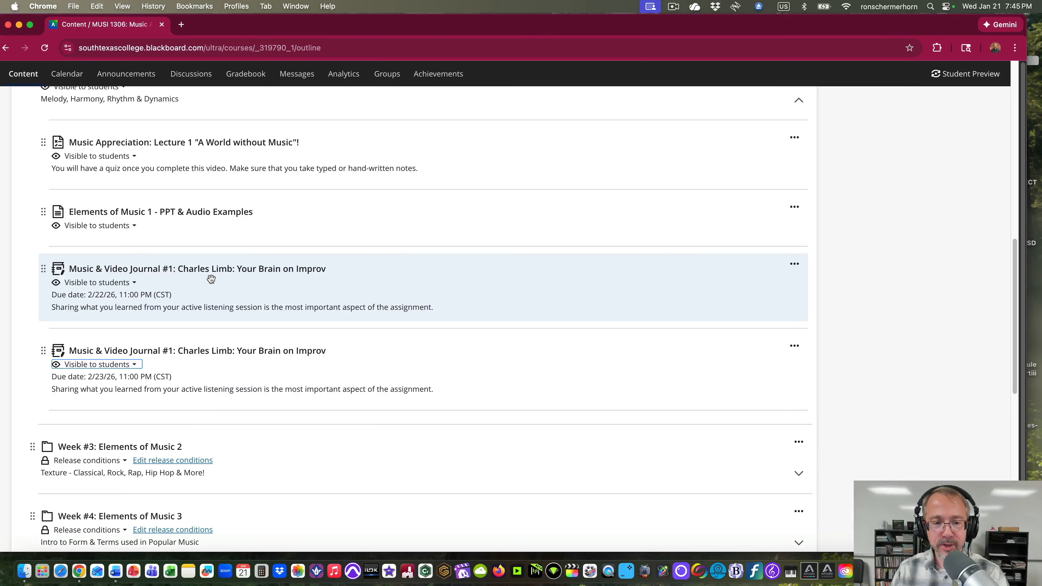
Step: Examine the Music & Video Journal #1 assignment due 2/22/26, including its submission options, grading criteria and unacceptable answers, and close it
click(252, 272)
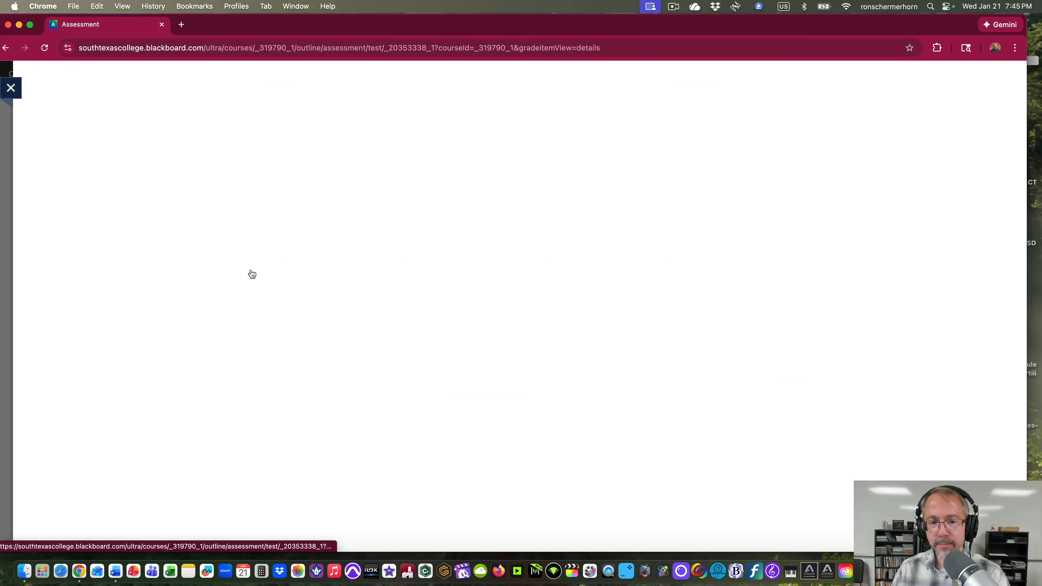
scroll(561, 257, down, 3)
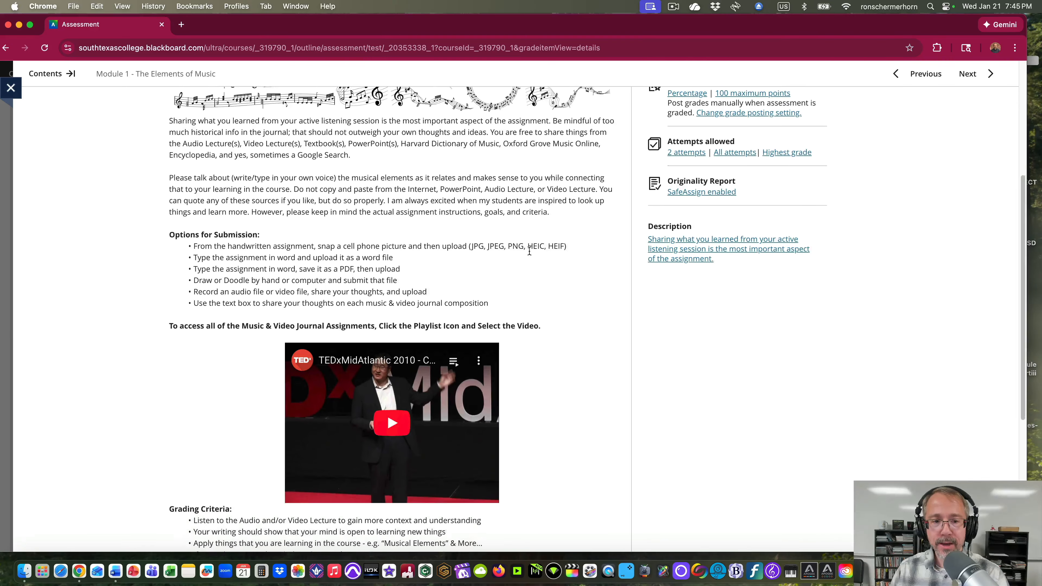
scroll(561, 257, down, 10)
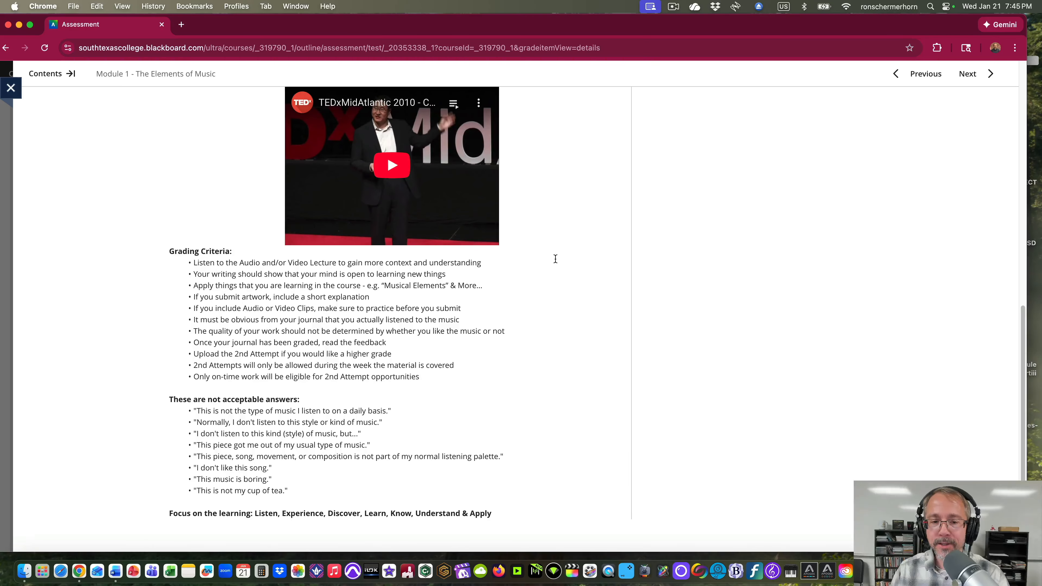
scroll(556, 259, up, 12)
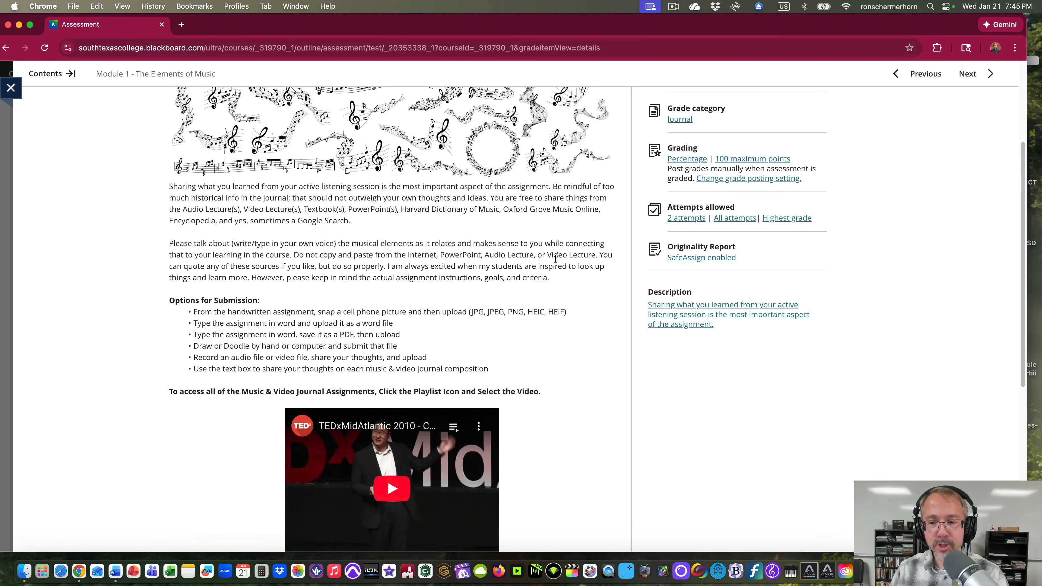
scroll(555, 259, up, 3)
scroll(231, 279, down, 4)
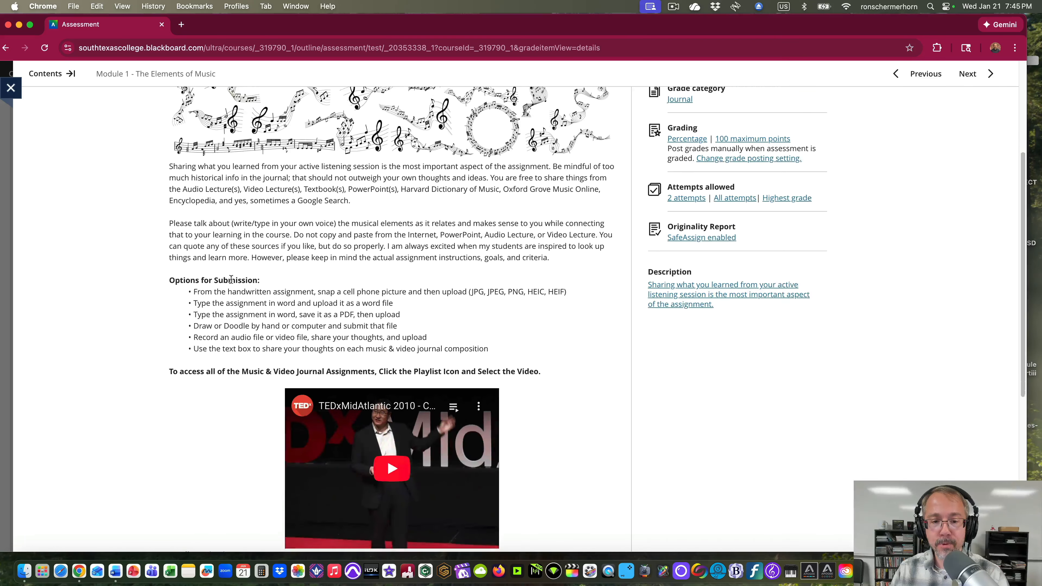
scroll(231, 279, down, 1)
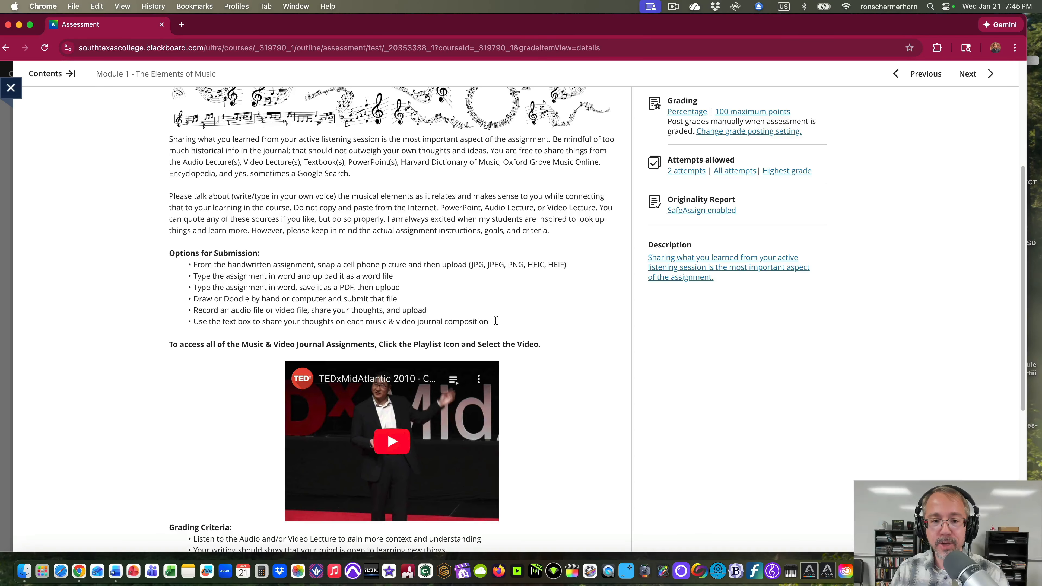
scroll(520, 310, down, 10)
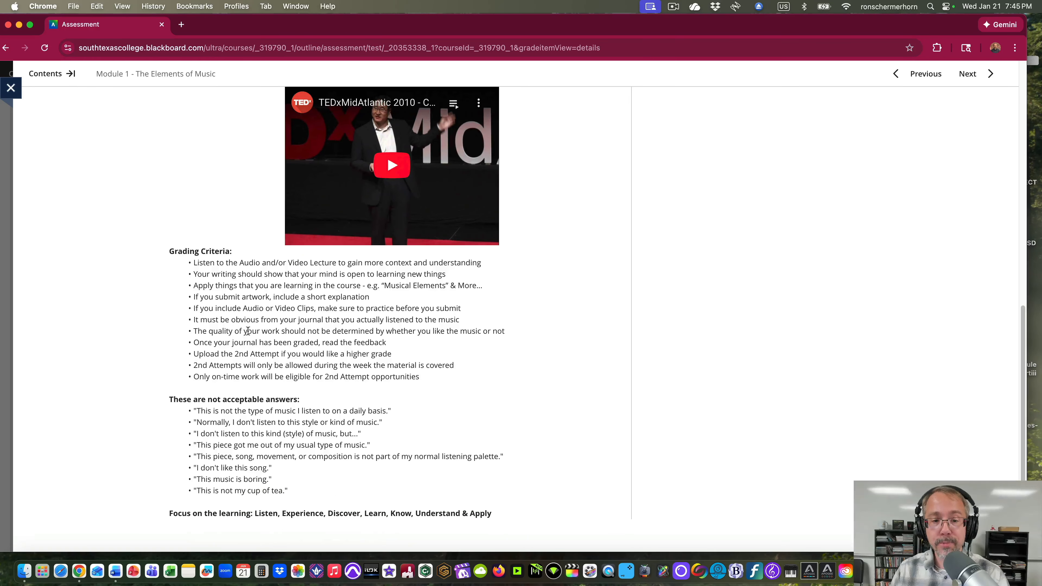
scroll(268, 308, up, 7)
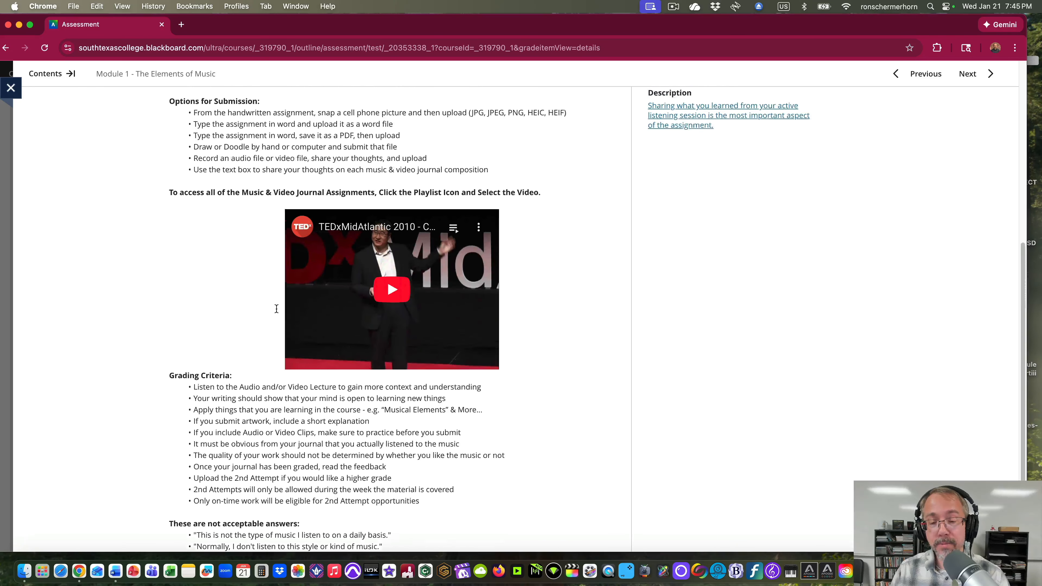
scroll(276, 308, up, 9)
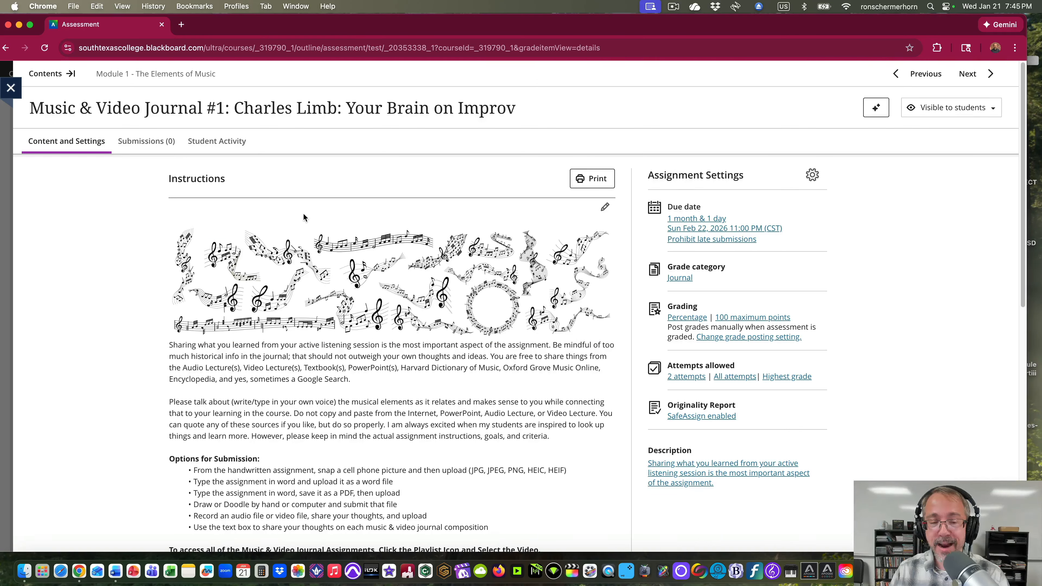
click(12, 88)
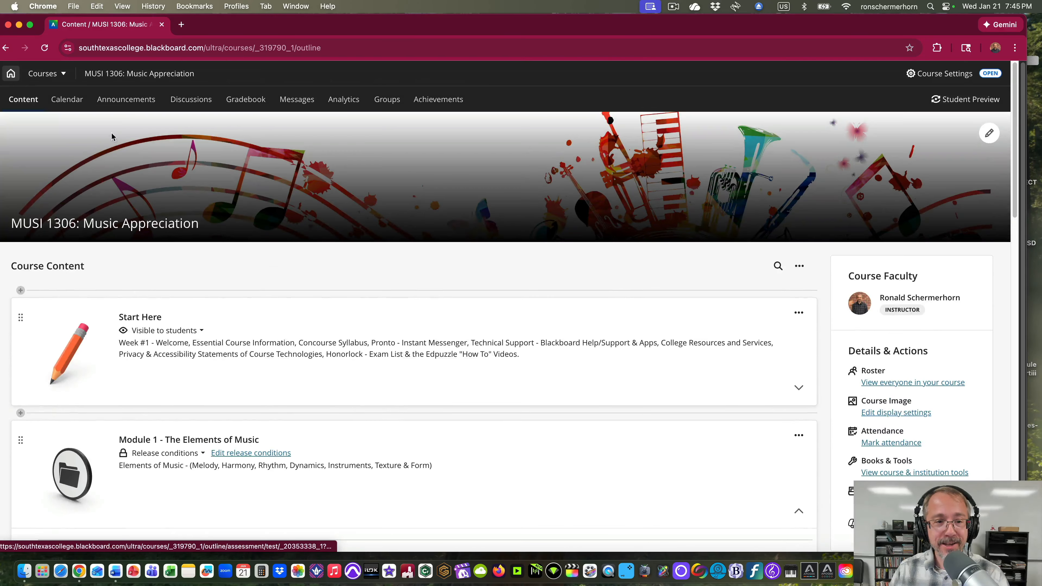
click(64, 101)
click(25, 101)
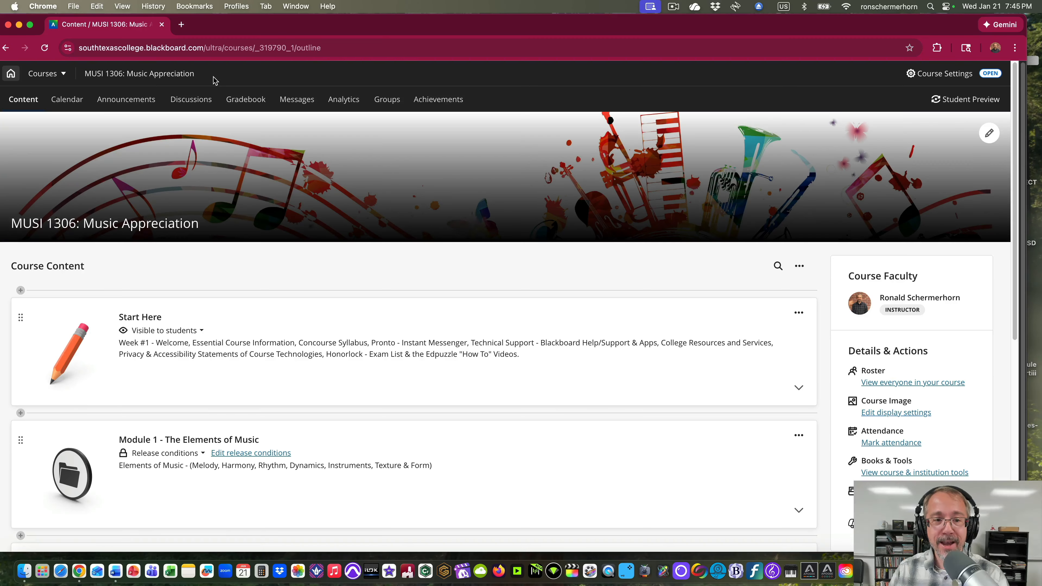